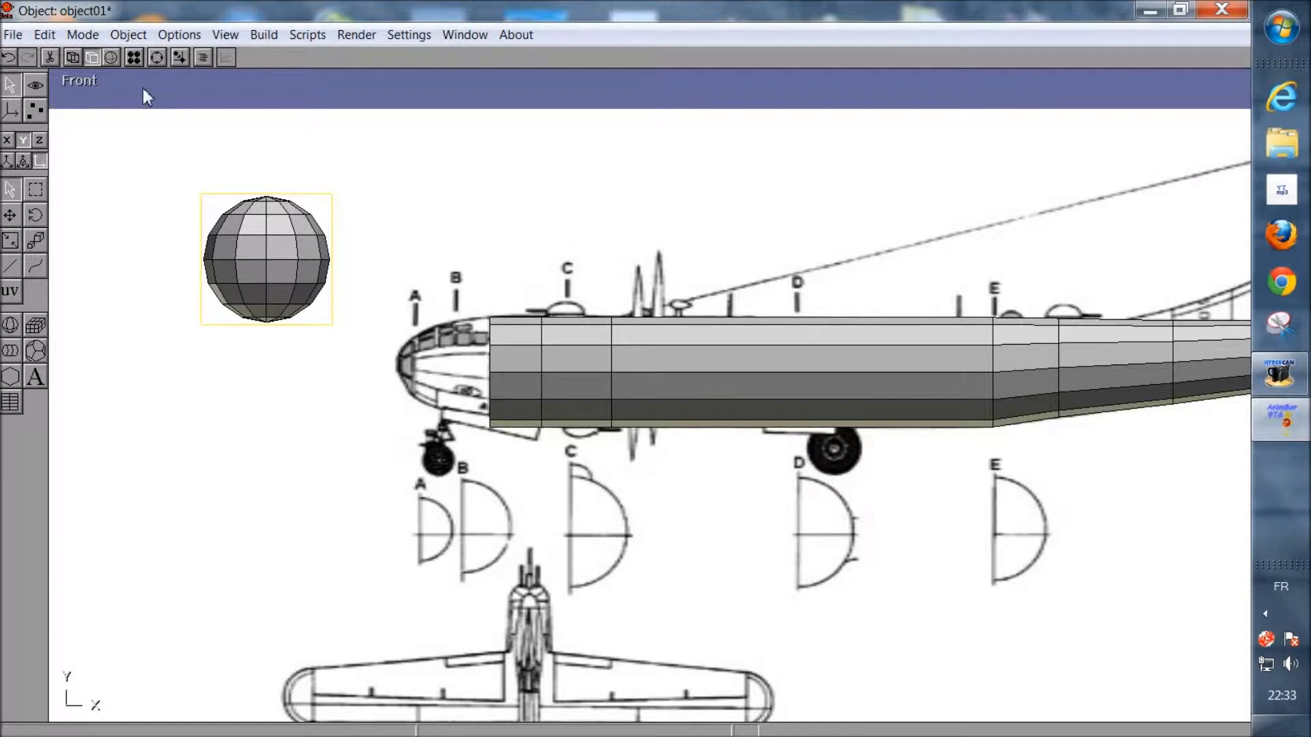
Step: Set the sphere's latitude divisions to 10 with 12 longitude divisions
double_click(277, 254)
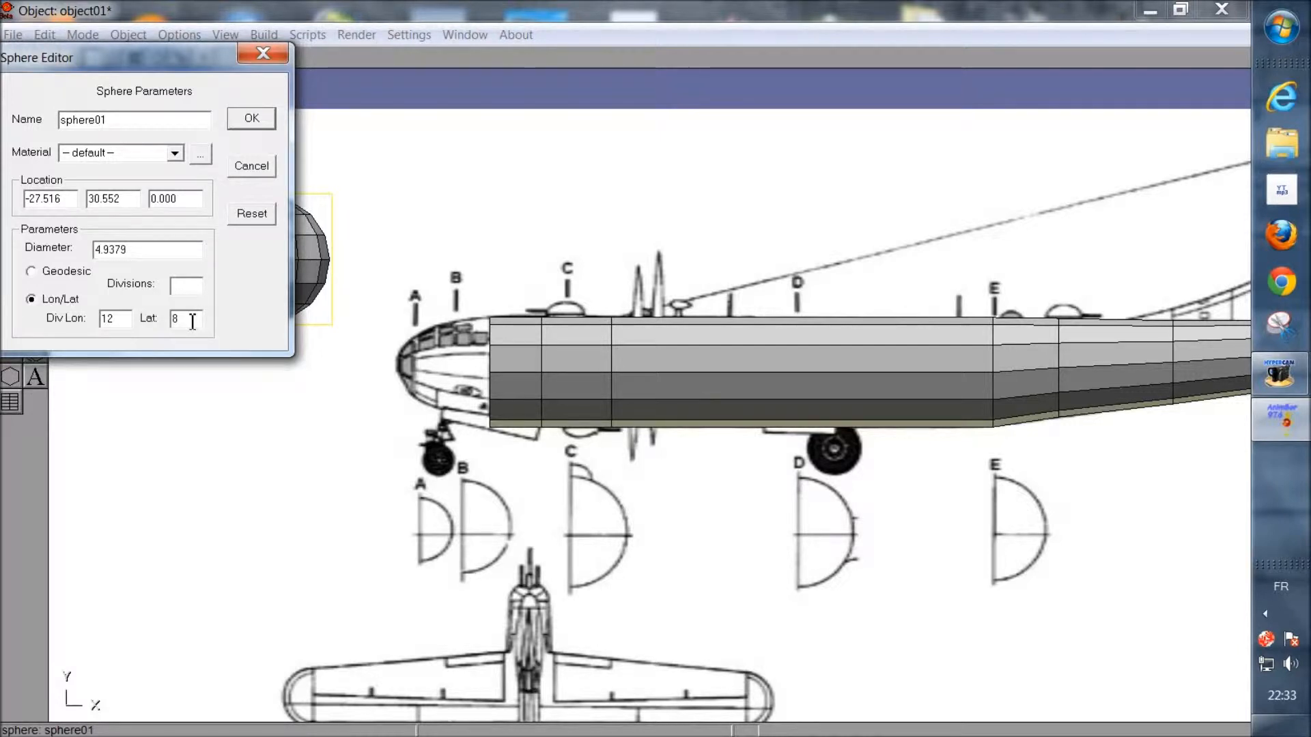
drag(186, 321, 150, 324)
text(10)
click(251, 118)
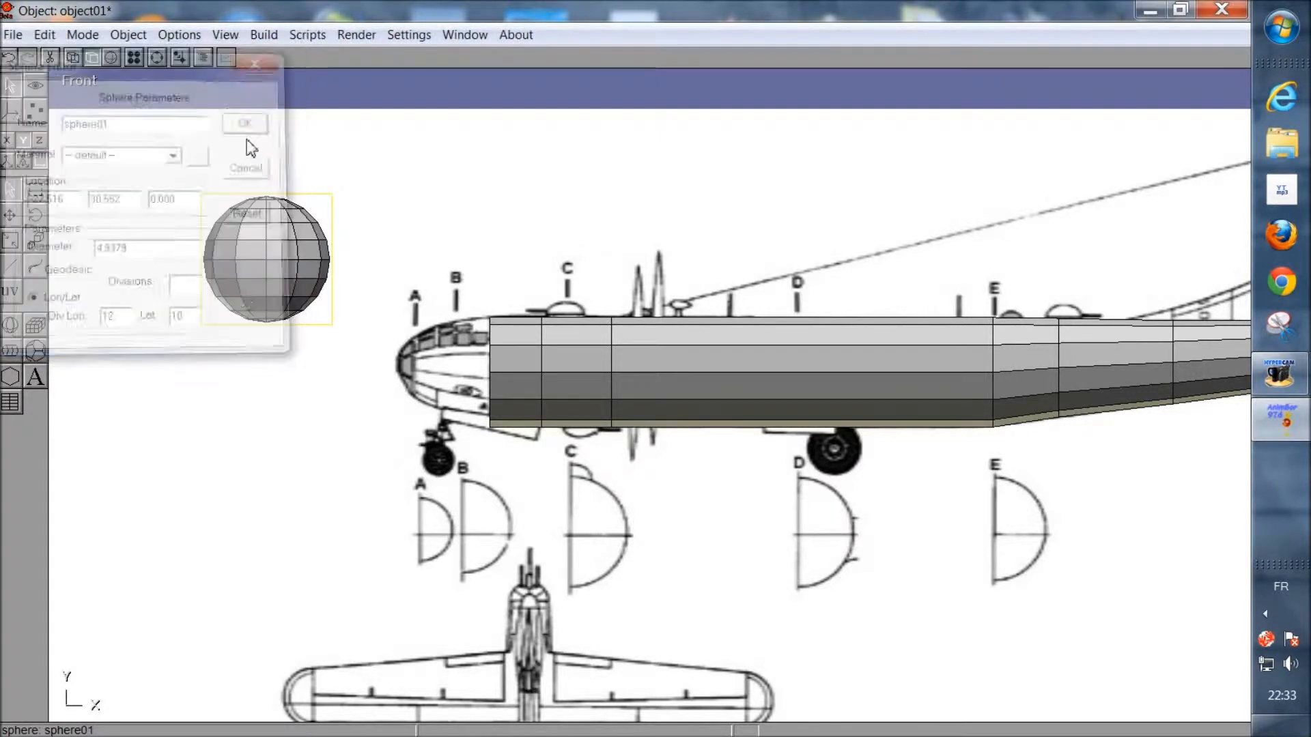
double_click(266, 284)
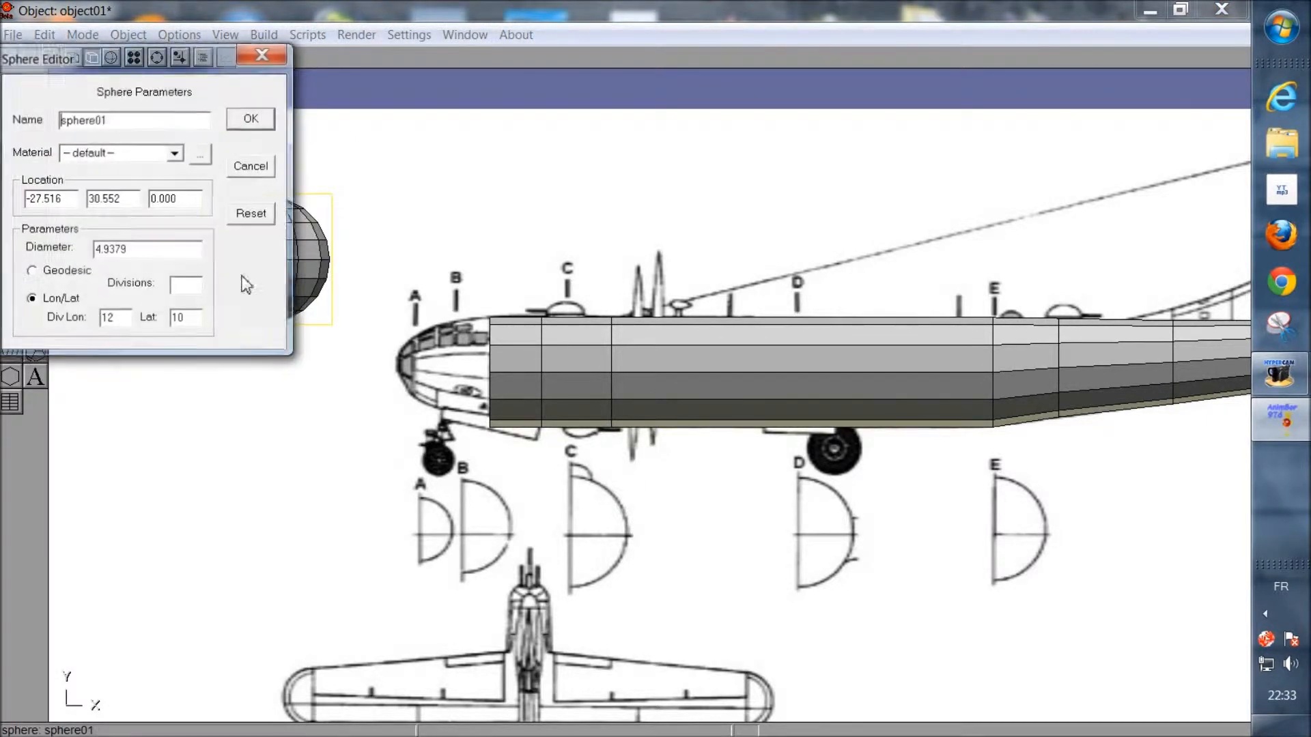
drag(124, 319, 92, 321)
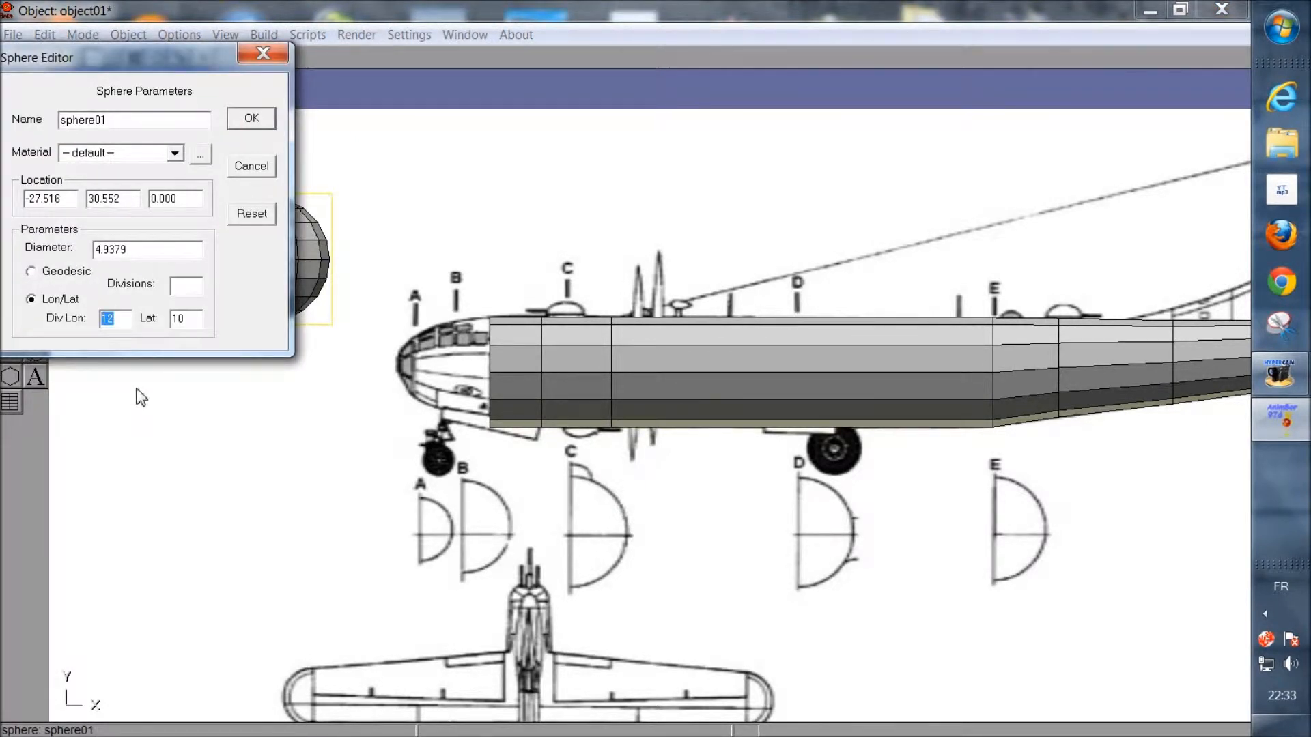
click(257, 122)
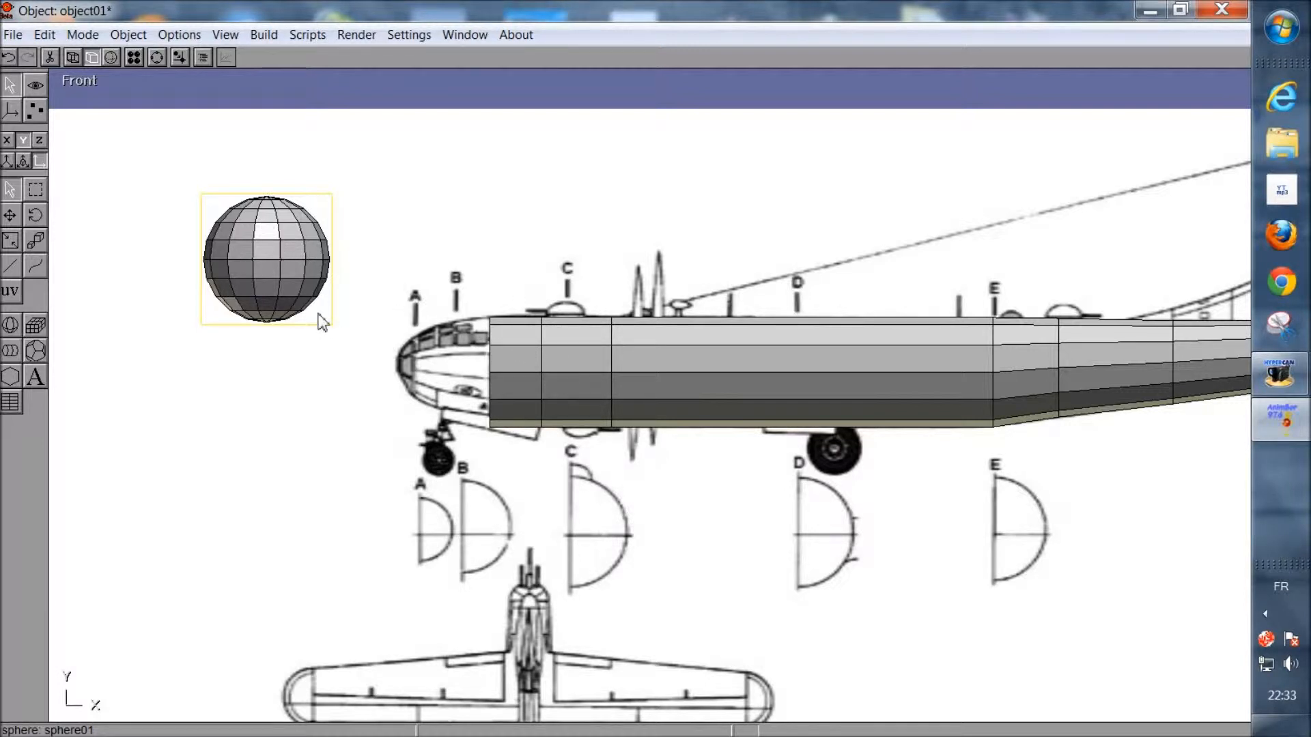
Step: Set the sphere's latitude divisions back to 8
double_click(288, 273)
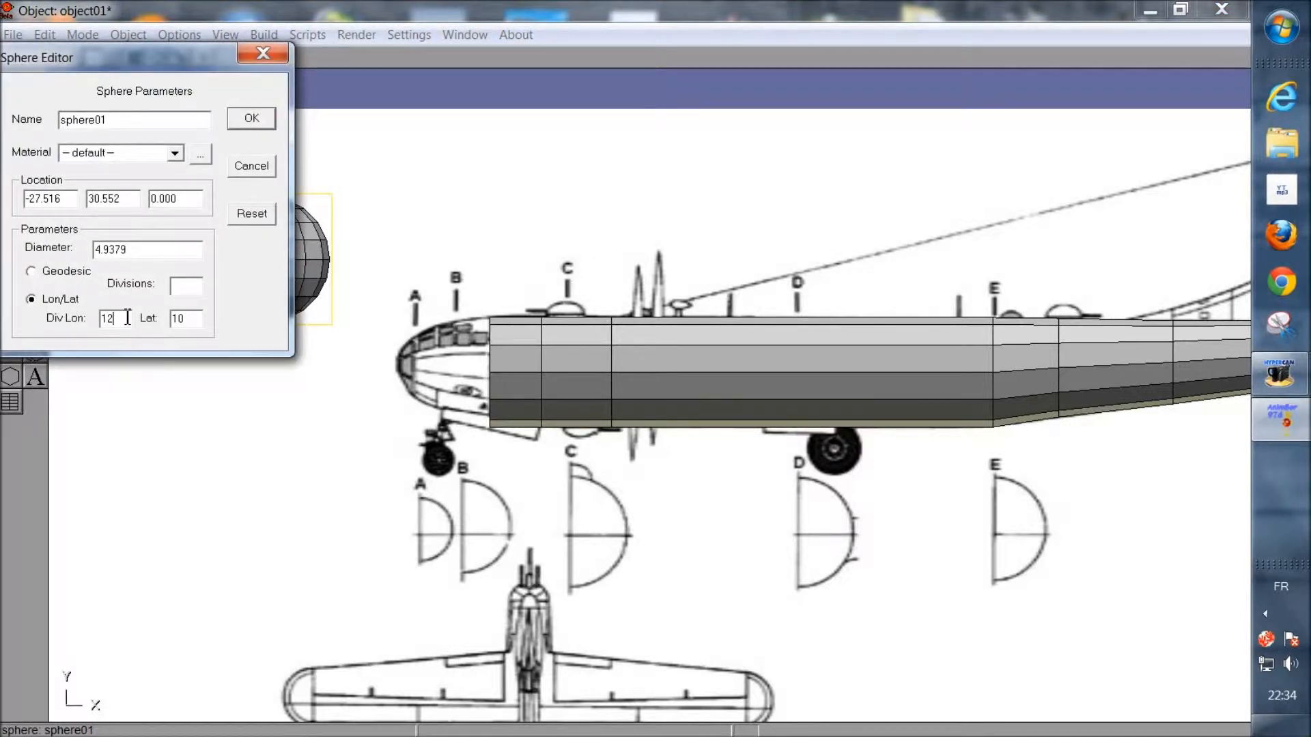
click(194, 320)
click(254, 119)
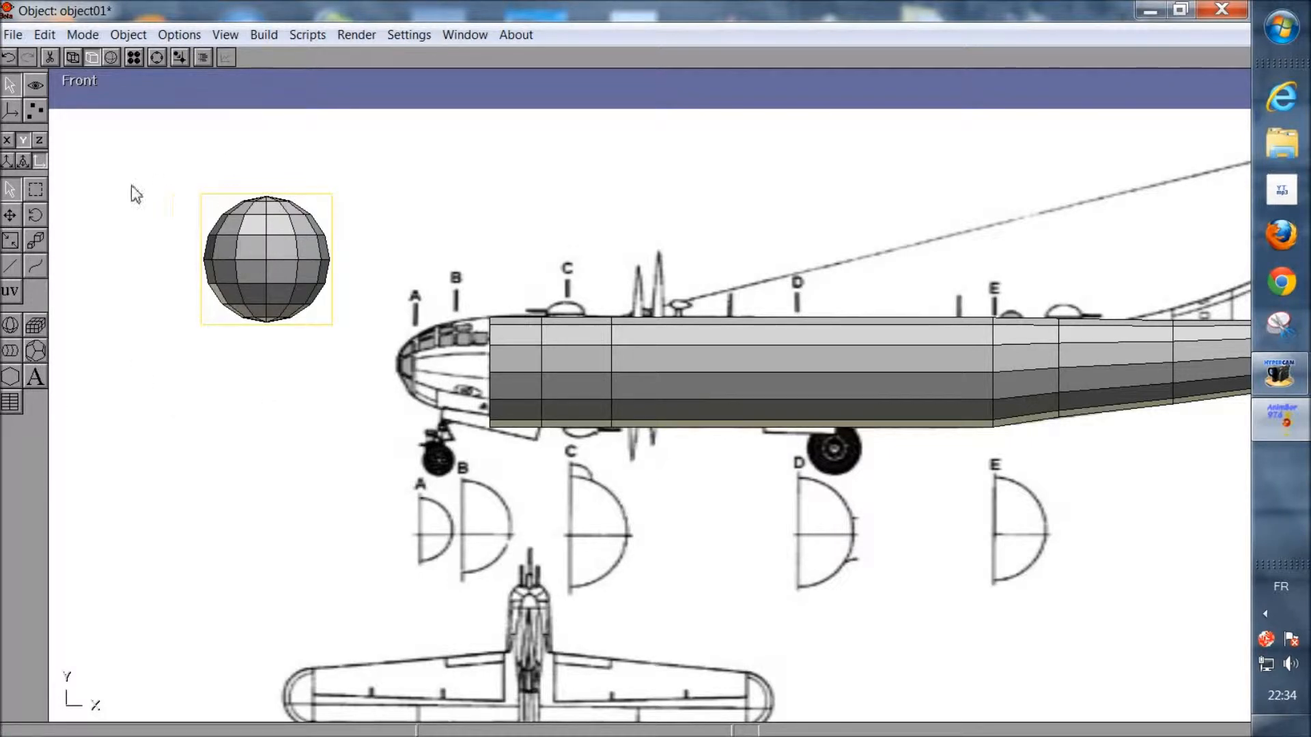
Step: Convert the sphere to an editable mesh
click(34, 112)
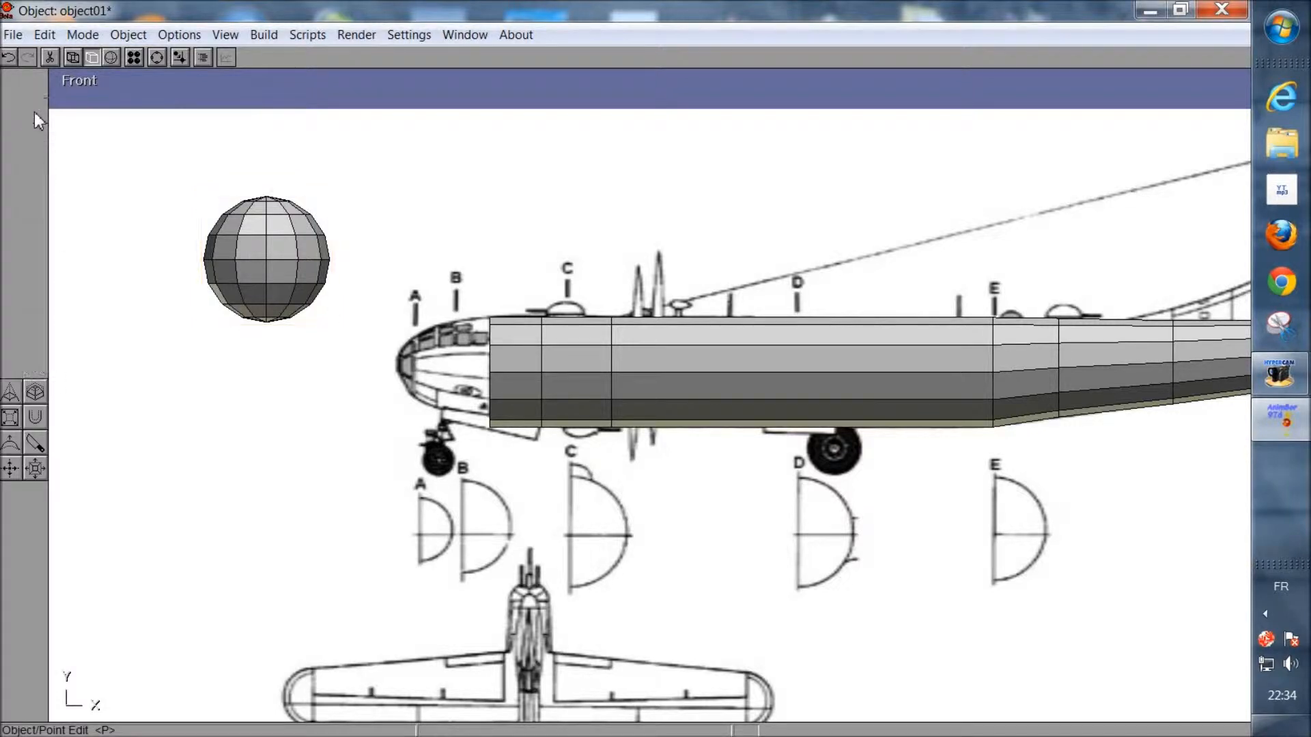
click(9, 90)
click(259, 274)
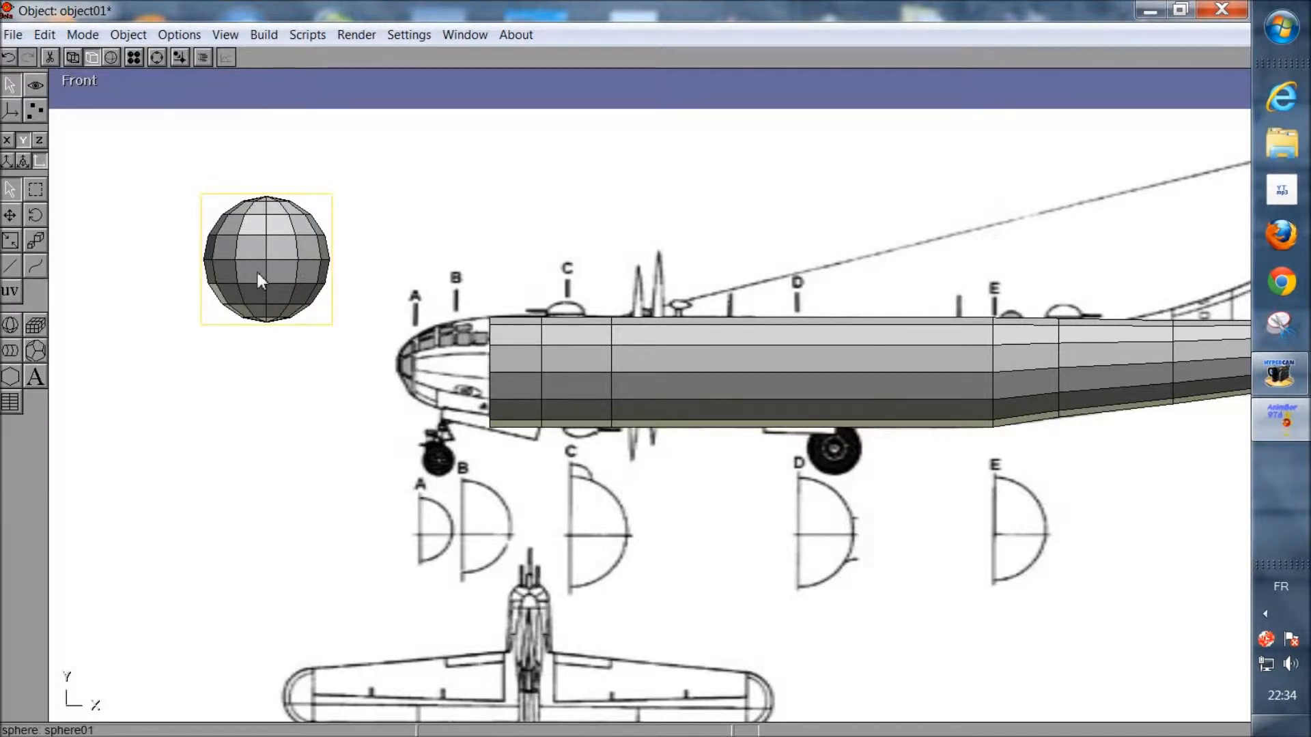
click(263, 36)
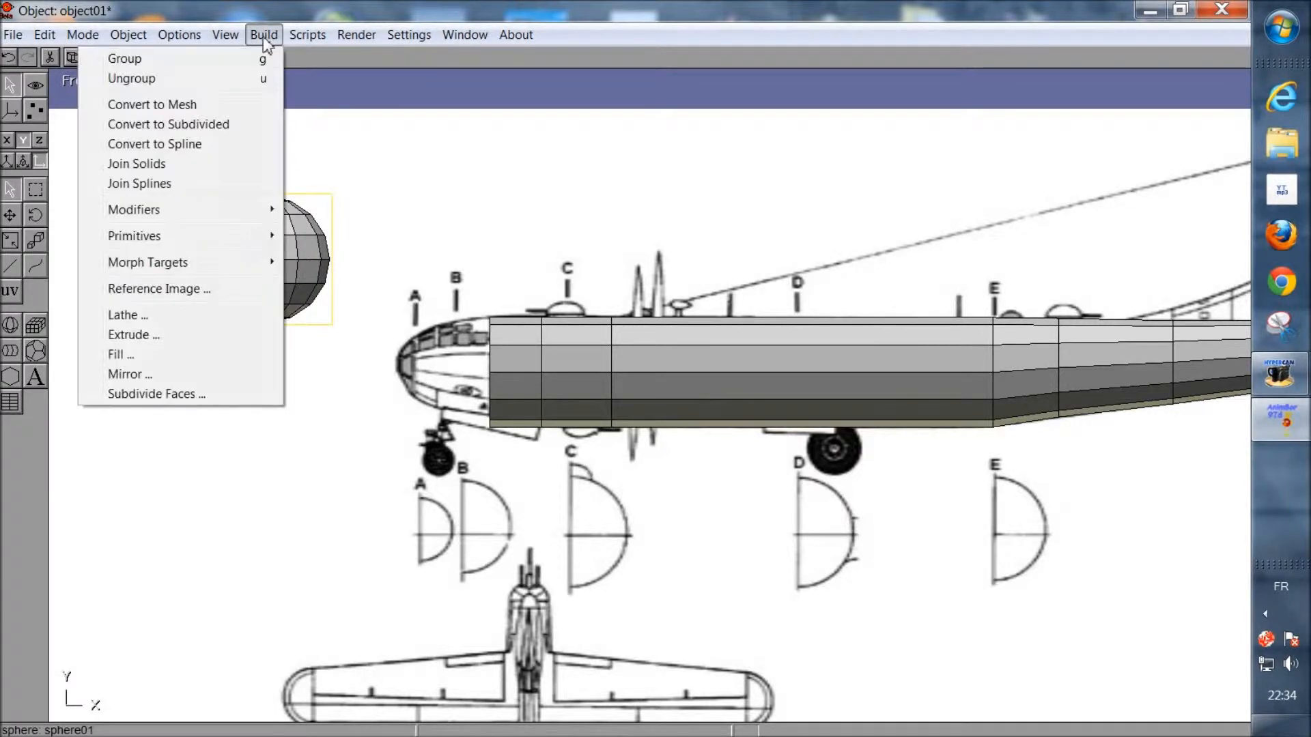
click(216, 112)
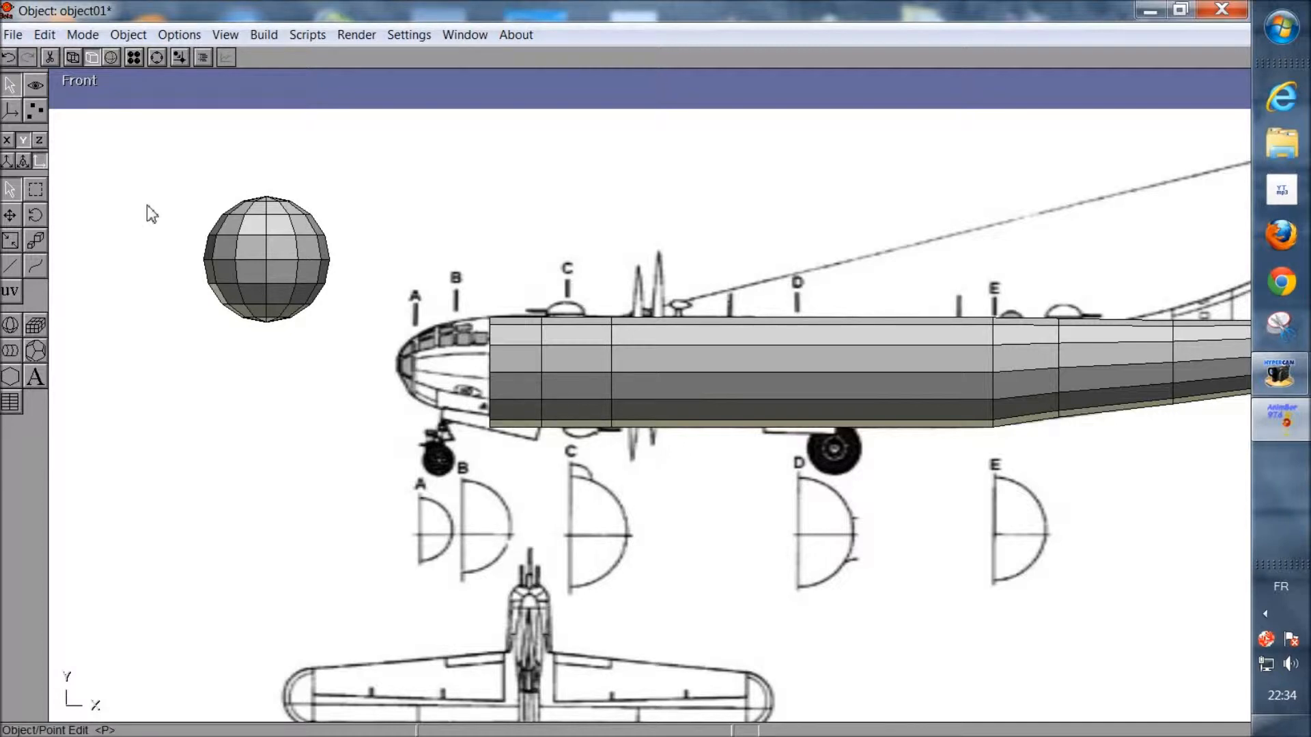
Step: Merge all faces of the sphere's lower half into one flat face to make a hemisphere, and check its underside
click(35, 112)
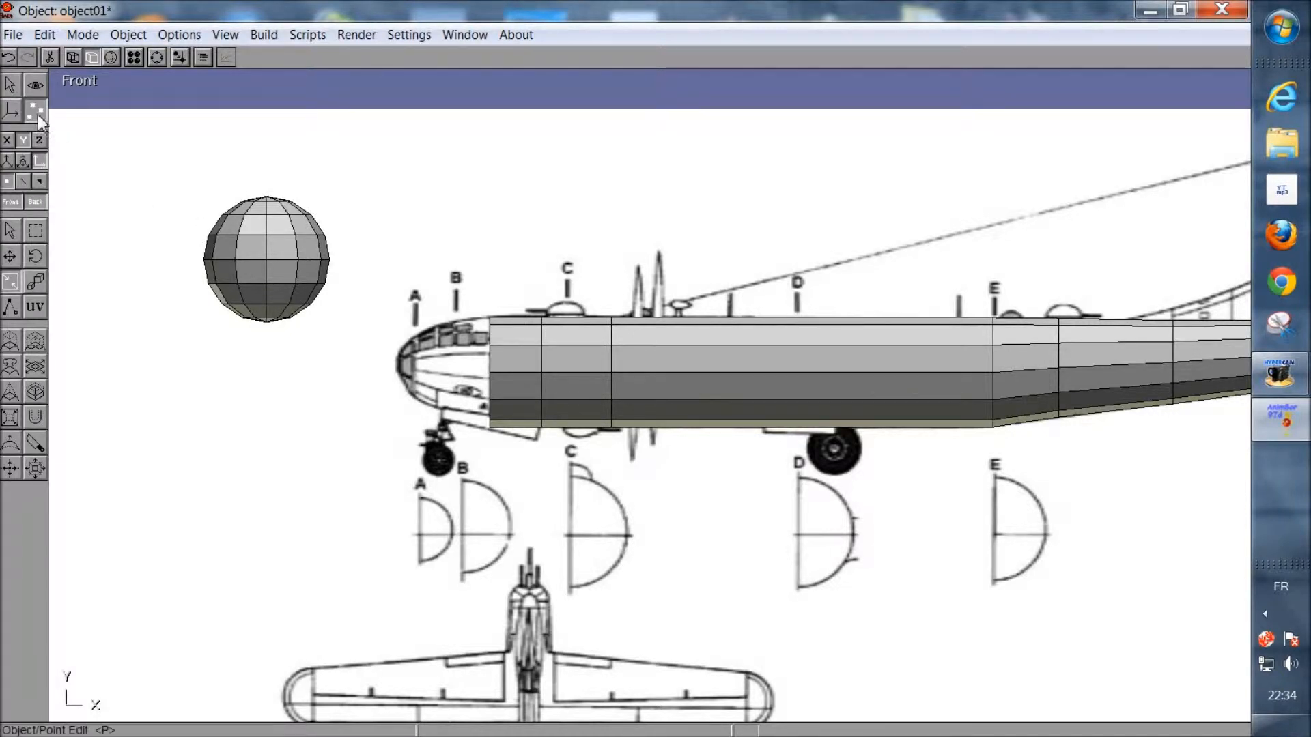
click(31, 236)
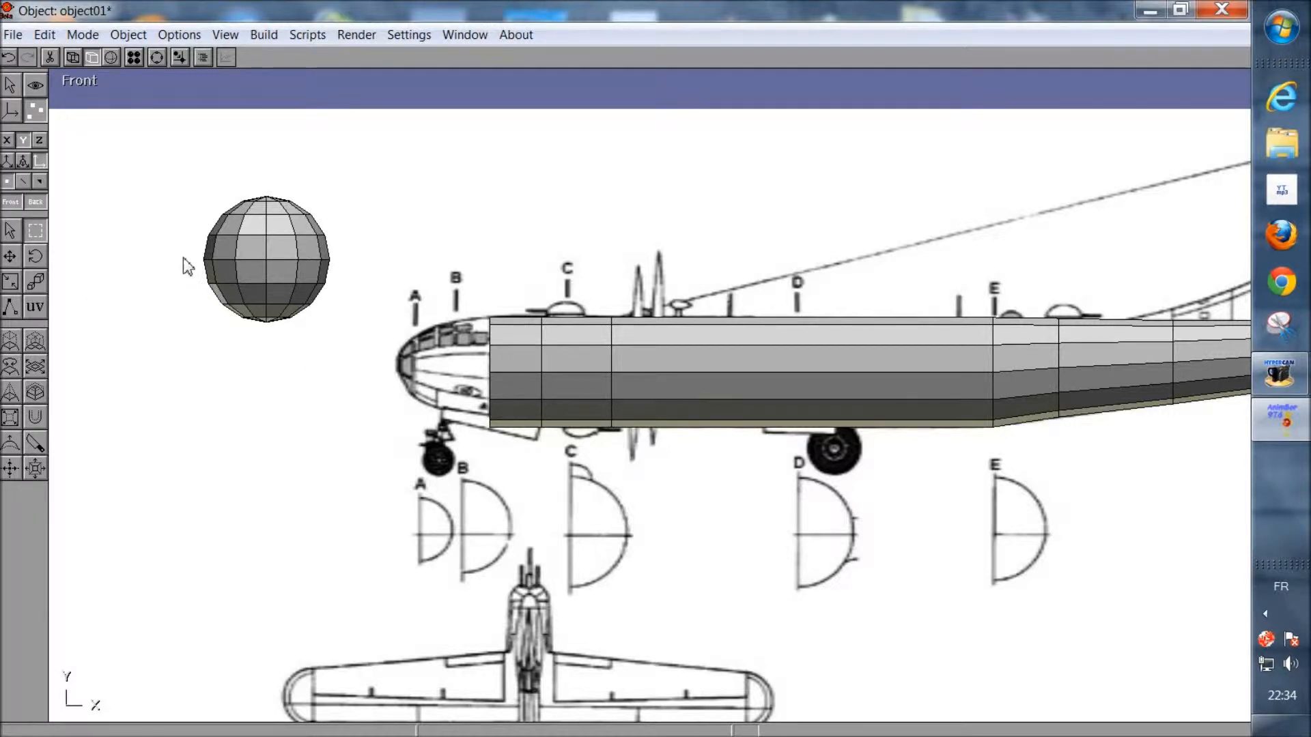
drag(189, 253, 345, 382)
drag(165, 250, 350, 366)
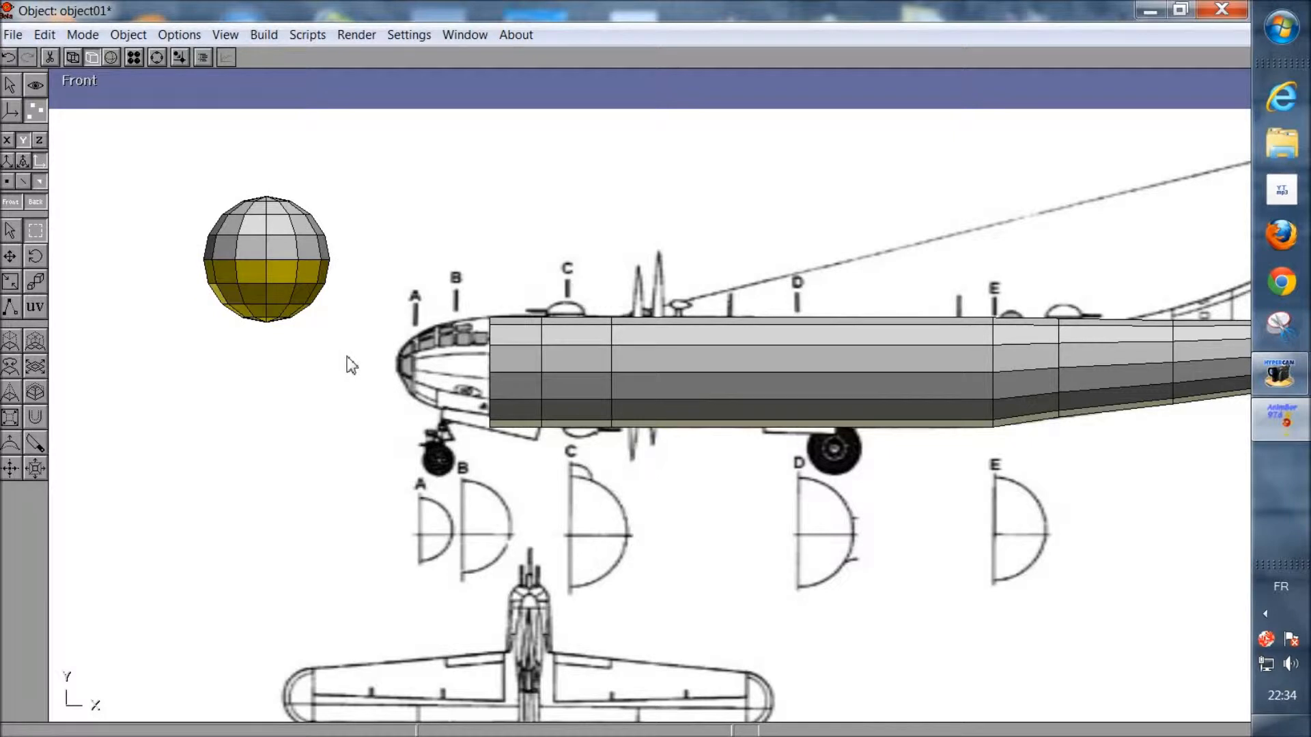
click(54, 40)
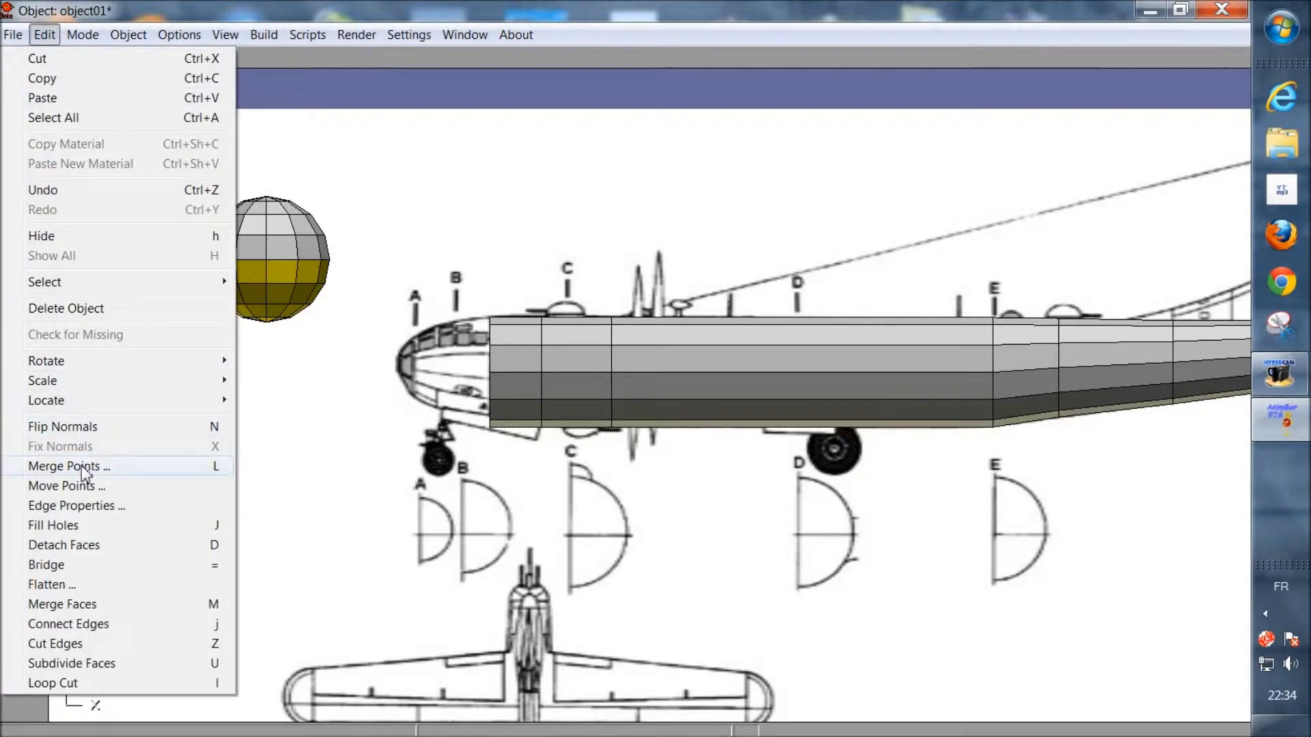
click(99, 604)
click(156, 57)
drag(505, 409, 546, 396)
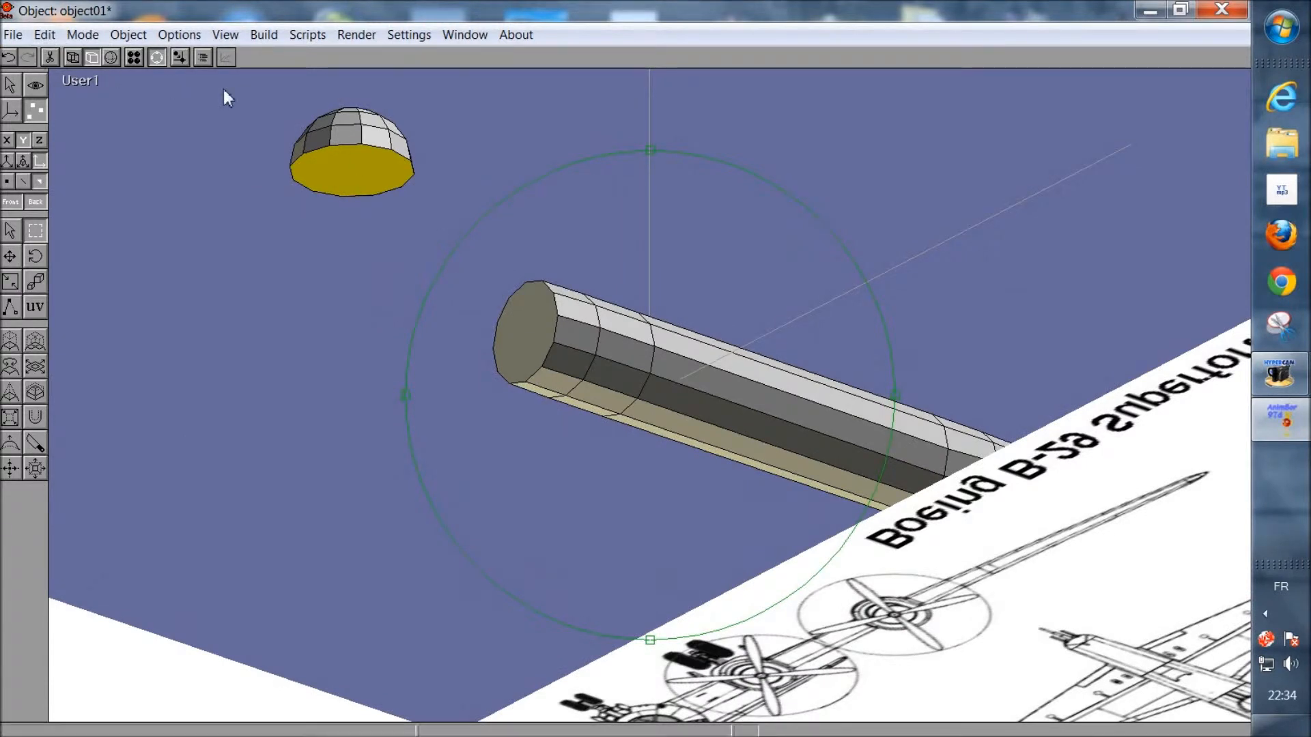
click(231, 35)
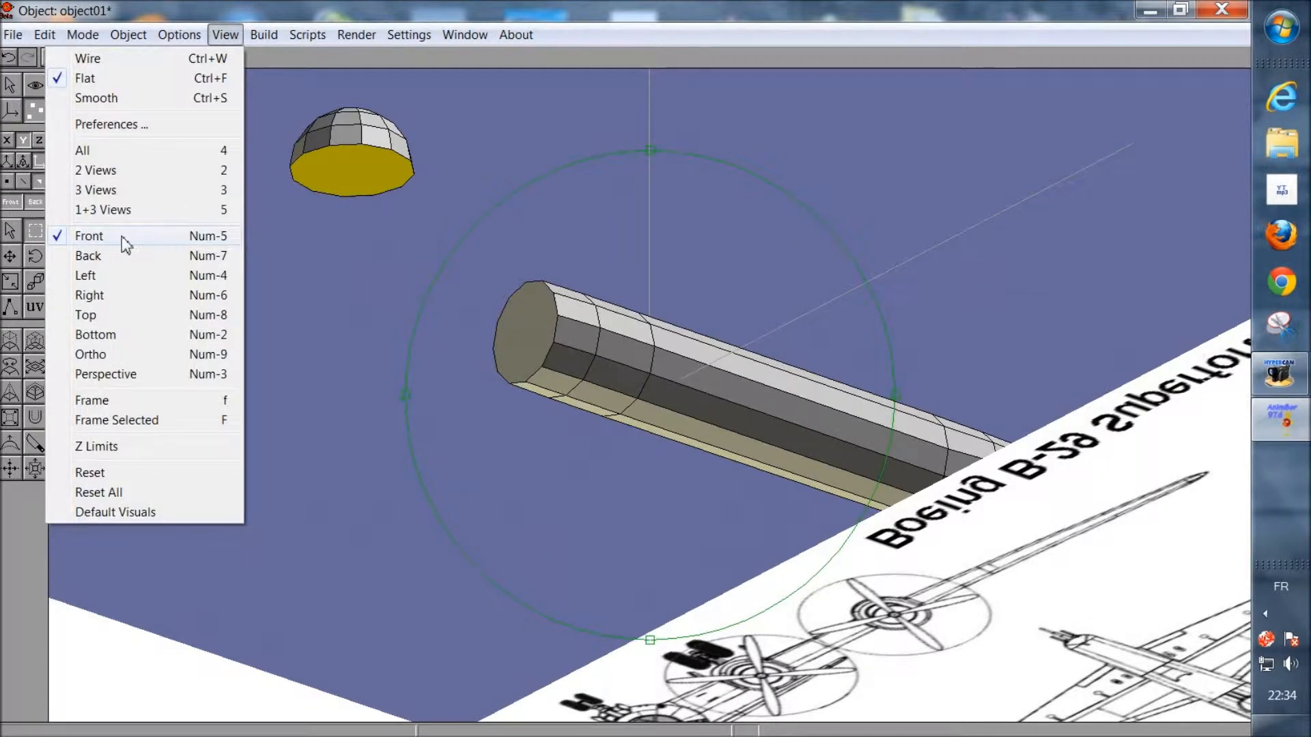
click(125, 242)
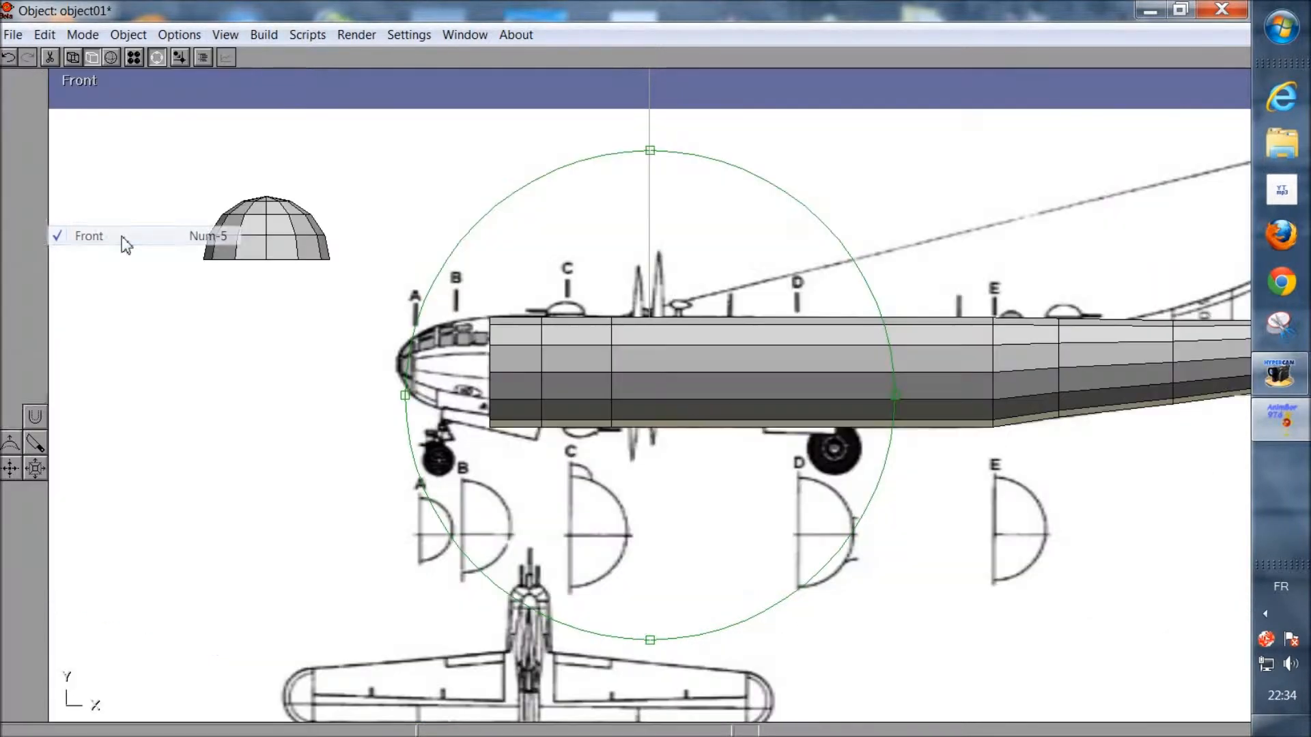
click(159, 56)
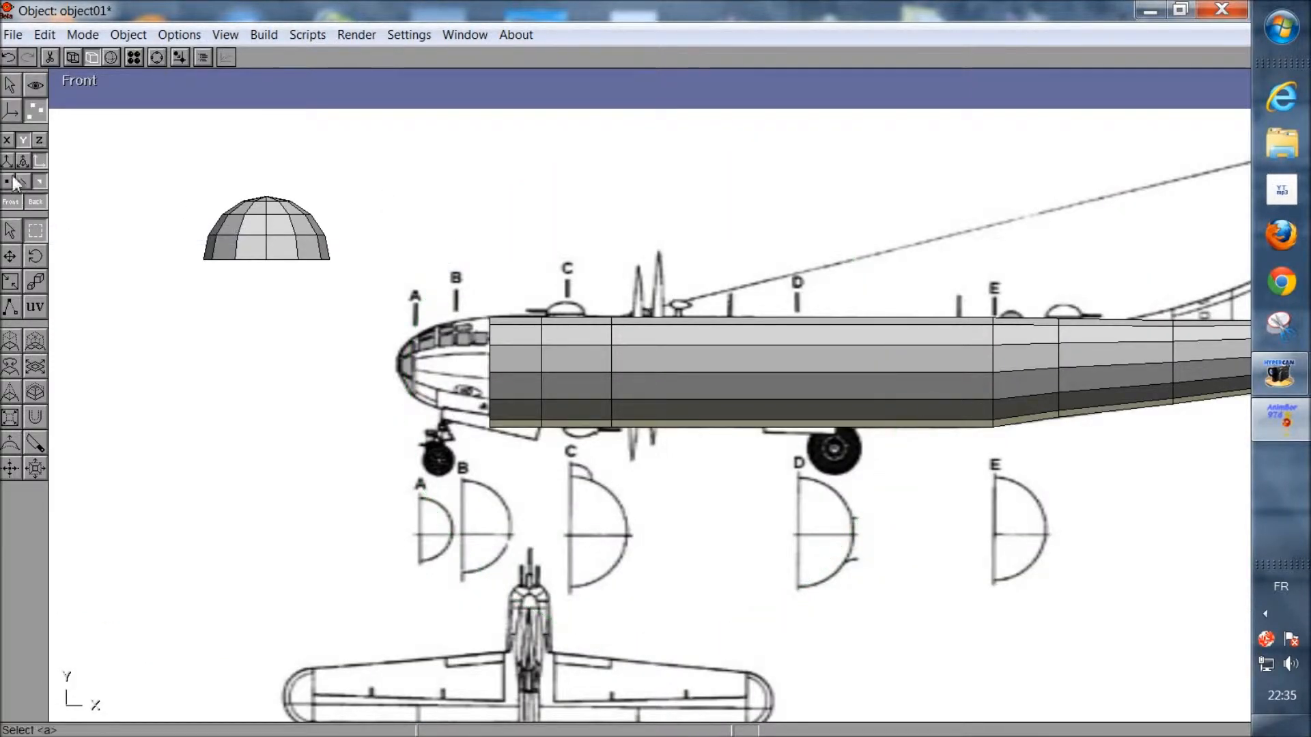
Step: Rotate the hemisphere about the Z axis to an orientation of -90 degrees, with its dome facing forward like the aircraft's nose
click(15, 85)
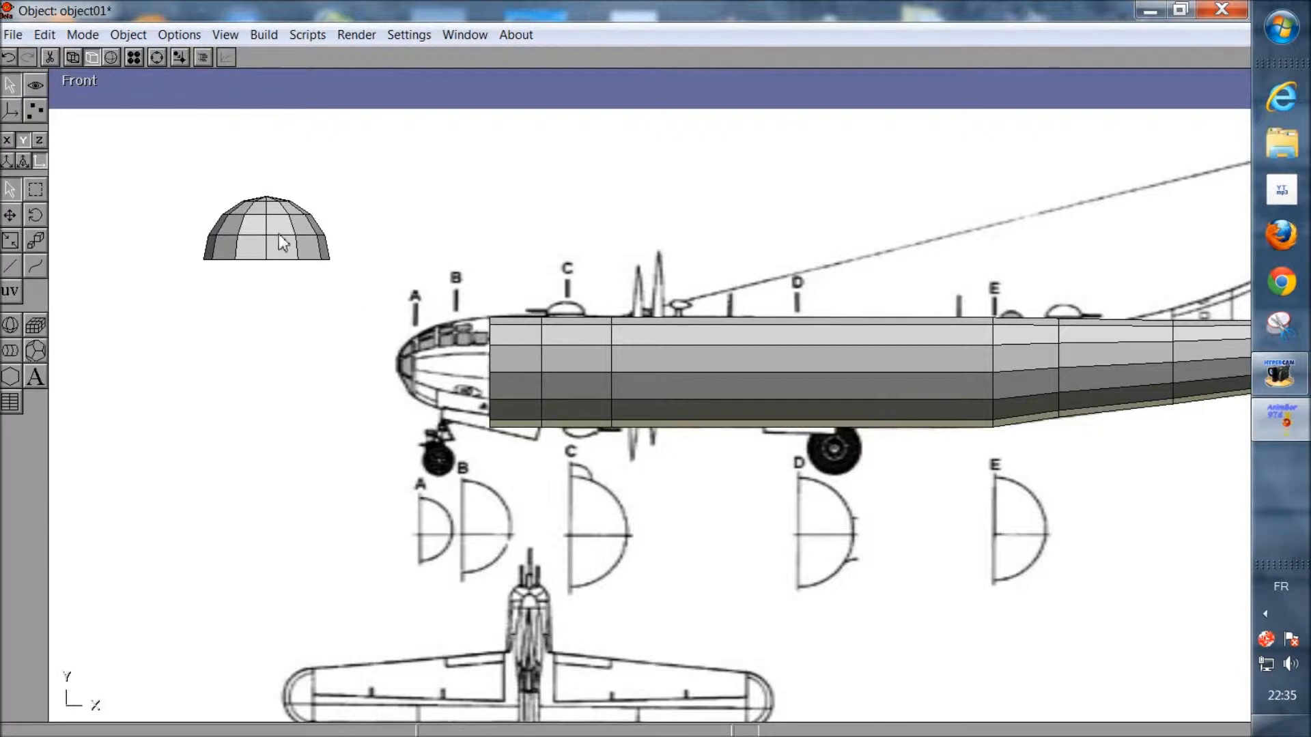
click(38, 215)
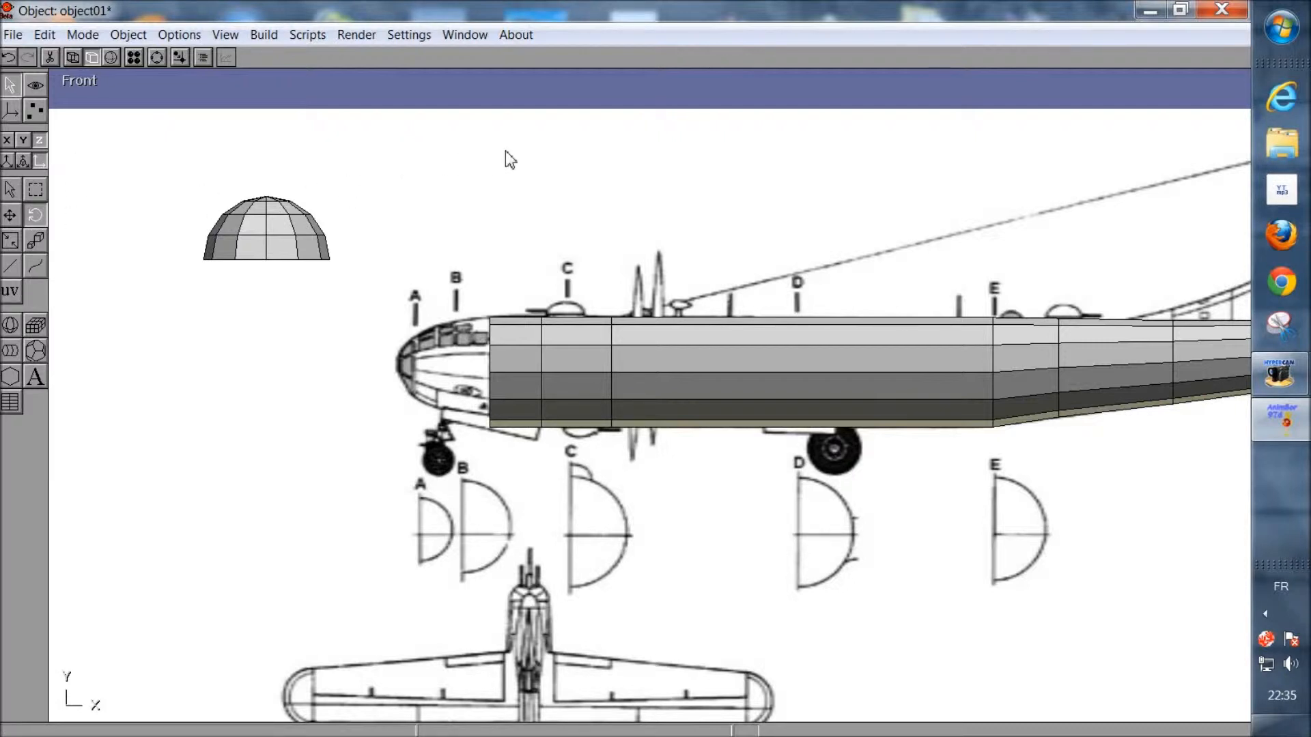
drag(506, 151, 386, 142)
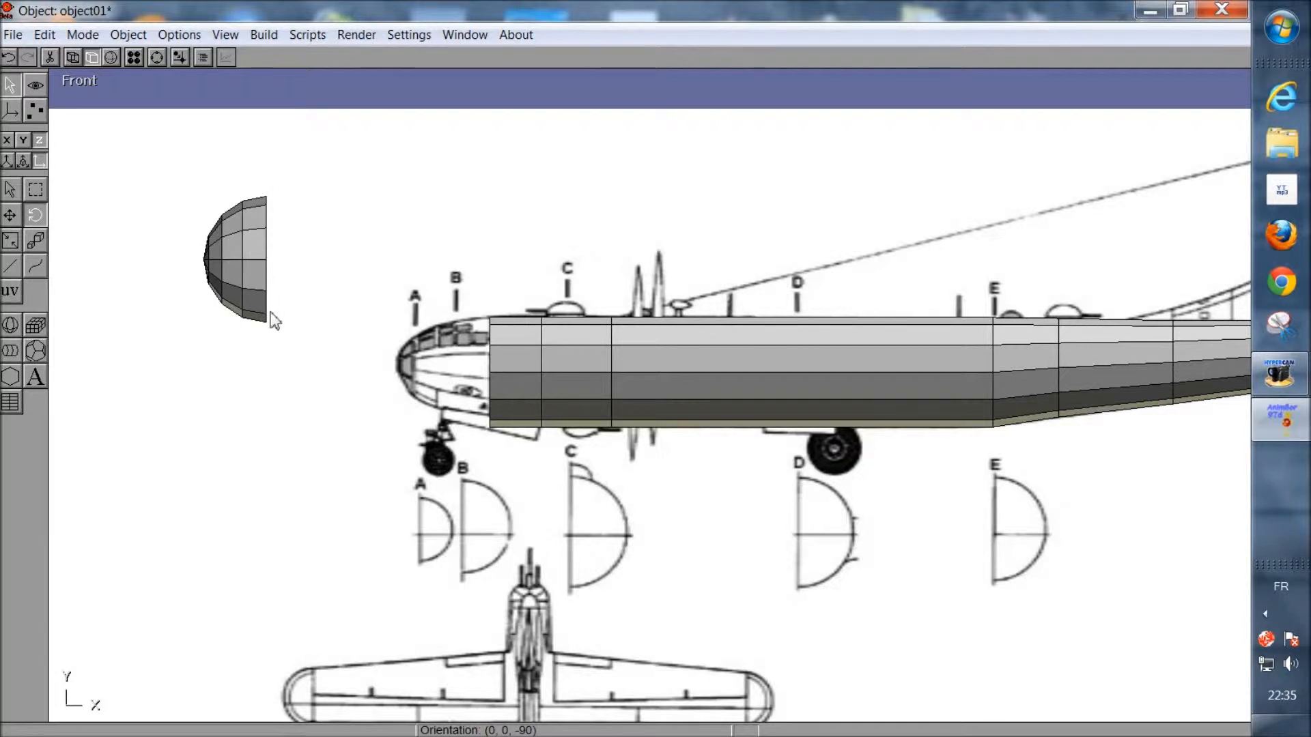
Step: Move the hemisphere against the front end of the fuselage, at about (-18.8, 26.1, 0)
click(11, 217)
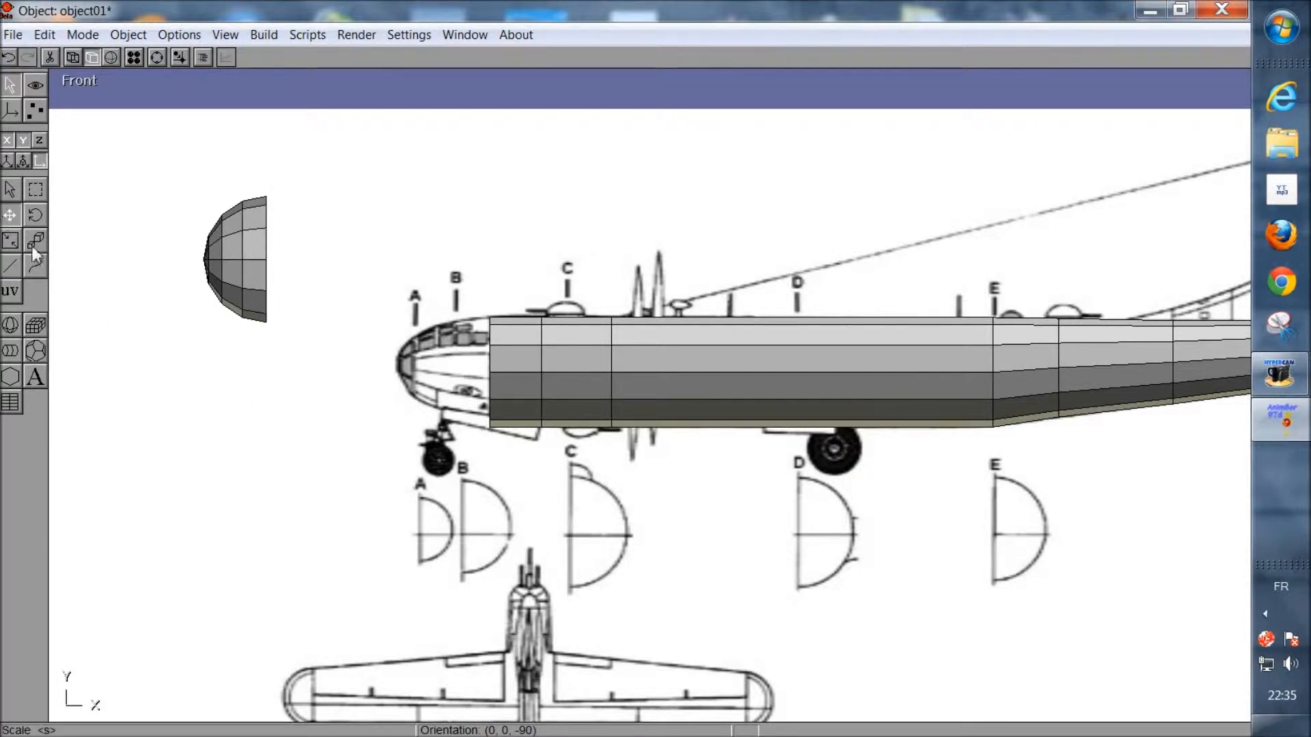
click(23, 145)
drag(228, 242, 451, 343)
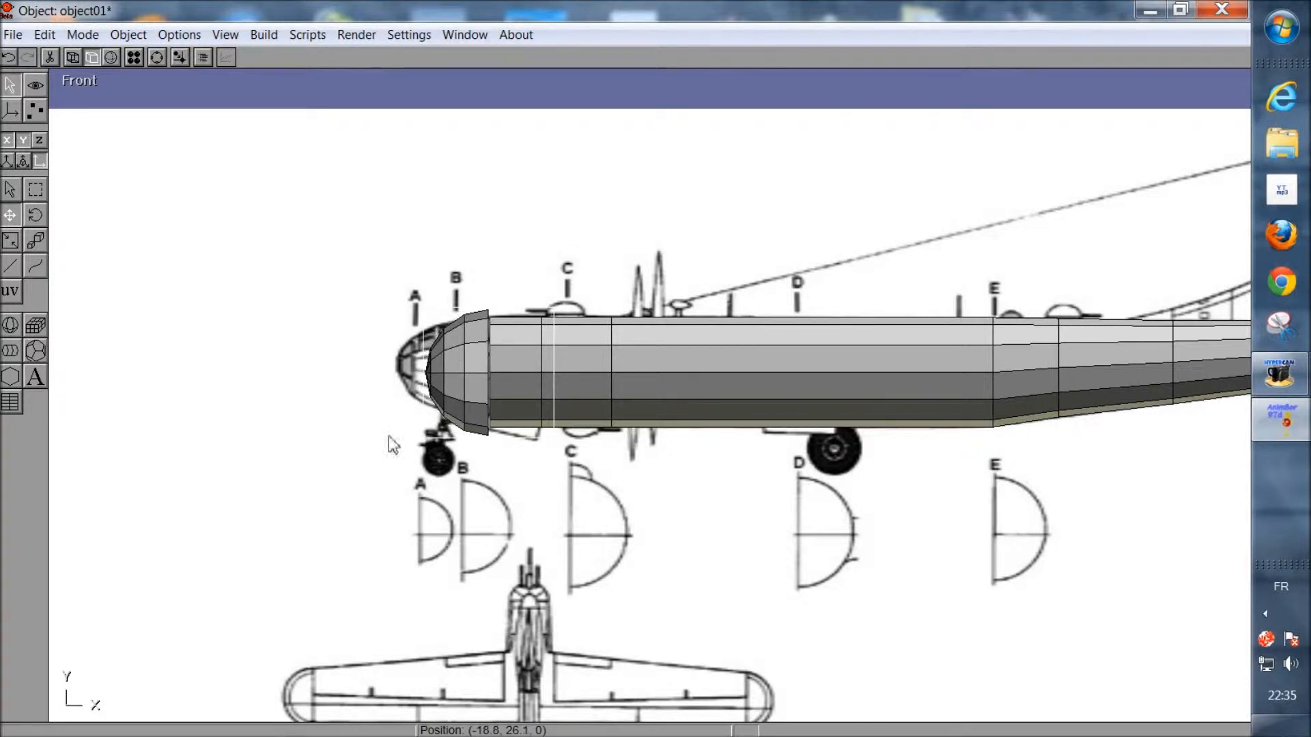
Step: In wireframe, stretch the hemisphere along X toward the blueprint's nose tip, and scale it uniformly by 0.887 to match the fuselage
click(156, 57)
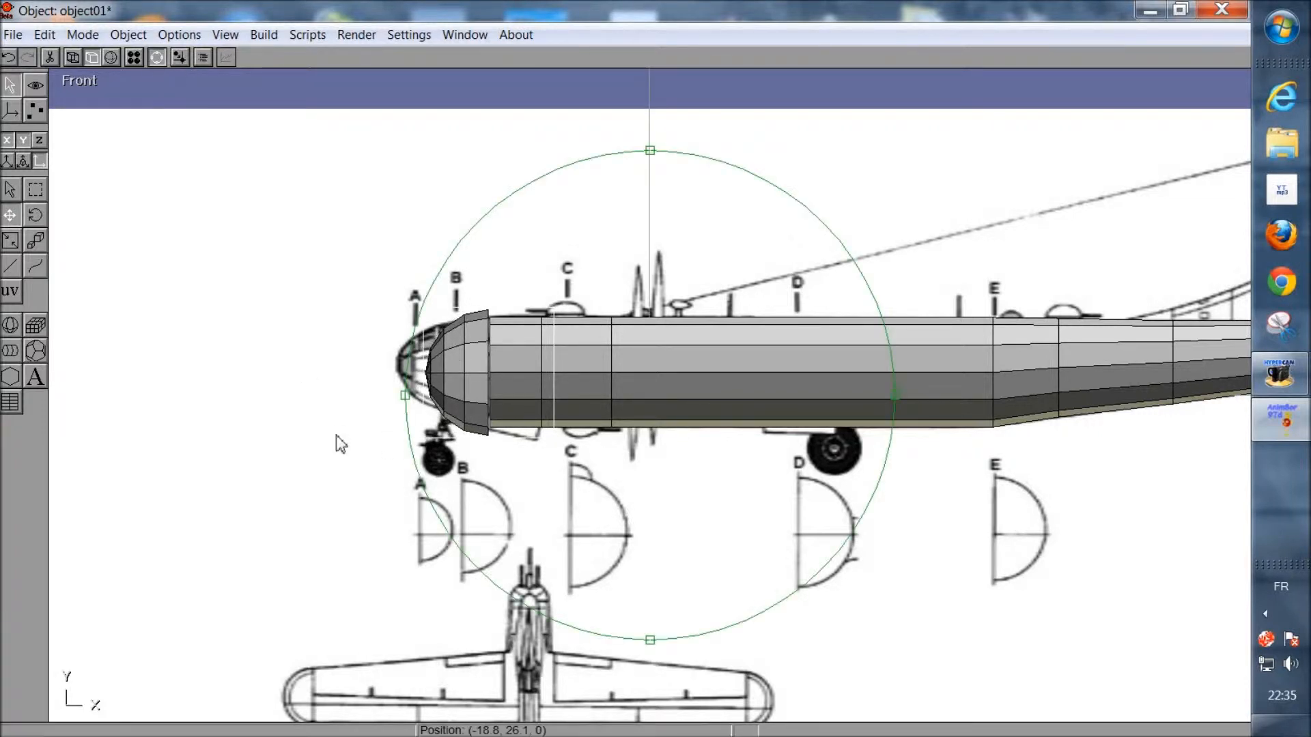
scroll(594, 415, up, 5)
middle_drag(497, 483, 764, 482)
scroll(615, 466, up, 1)
middle_drag(622, 468, 626, 499)
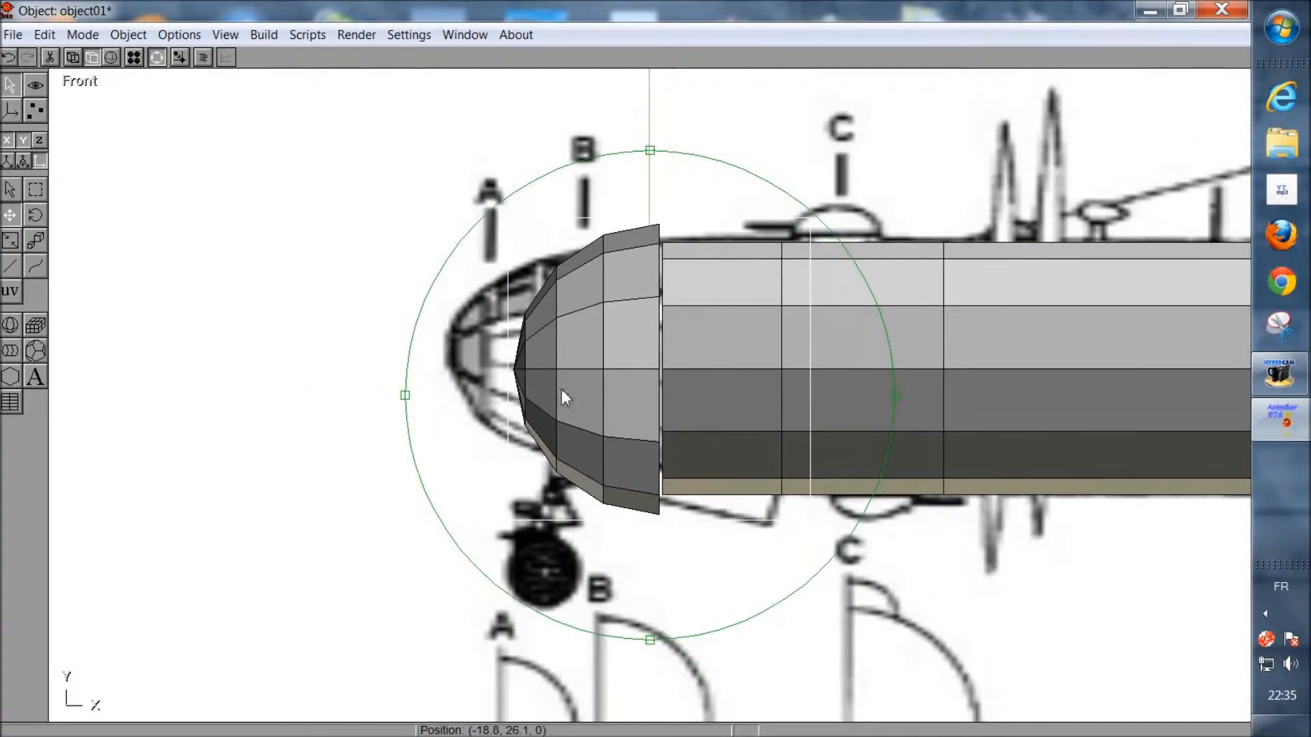
click(89, 60)
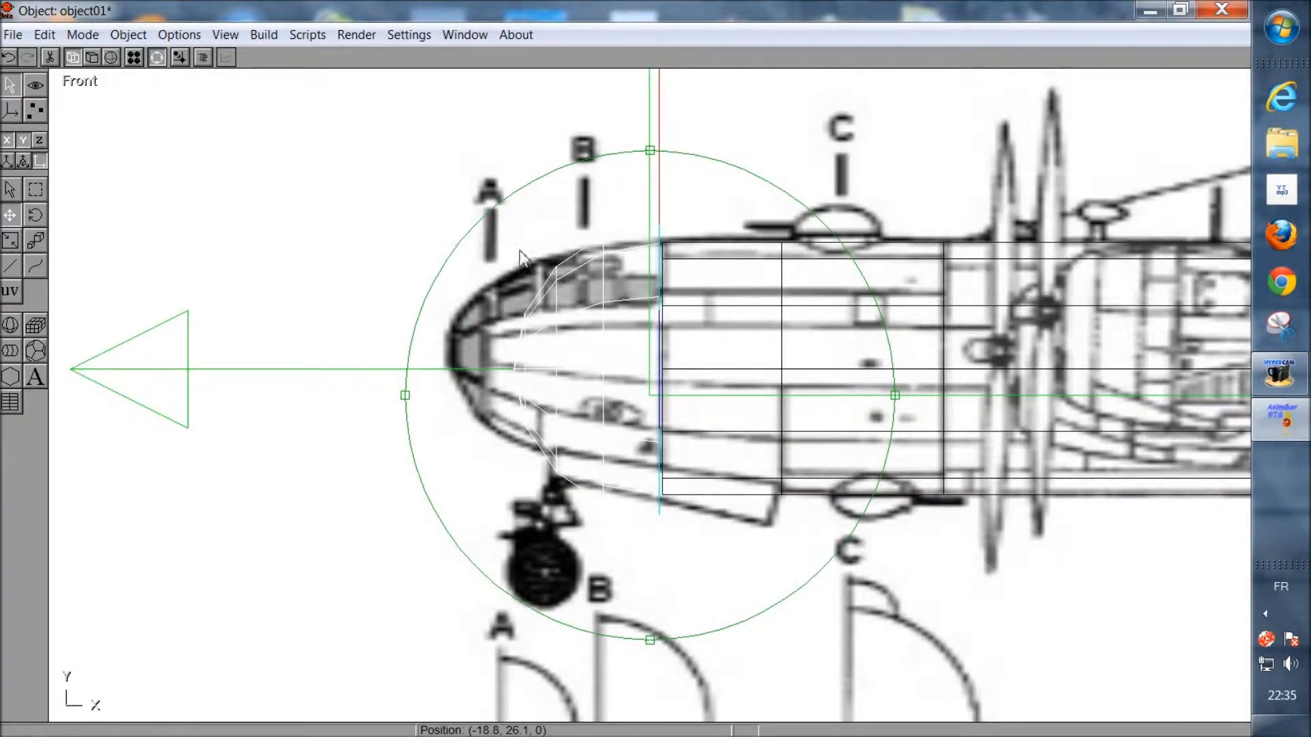
click(160, 58)
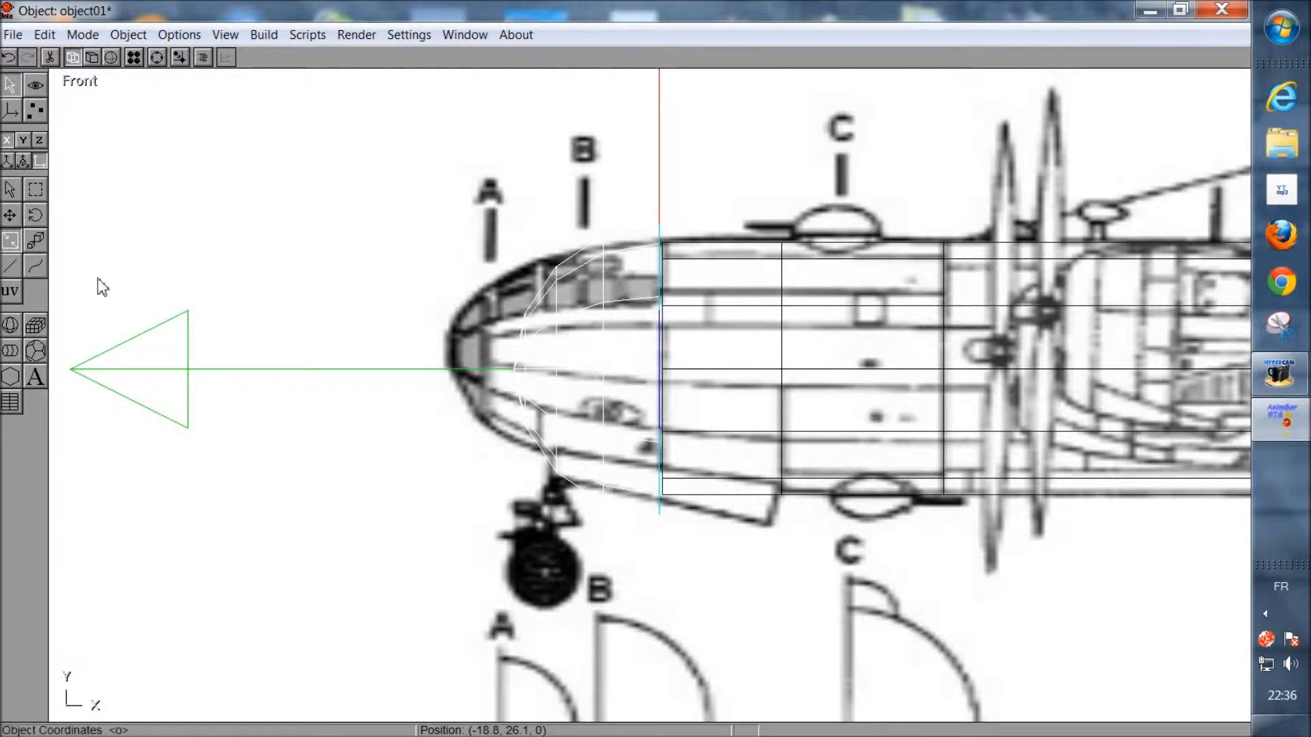
drag(272, 316, 259, 342)
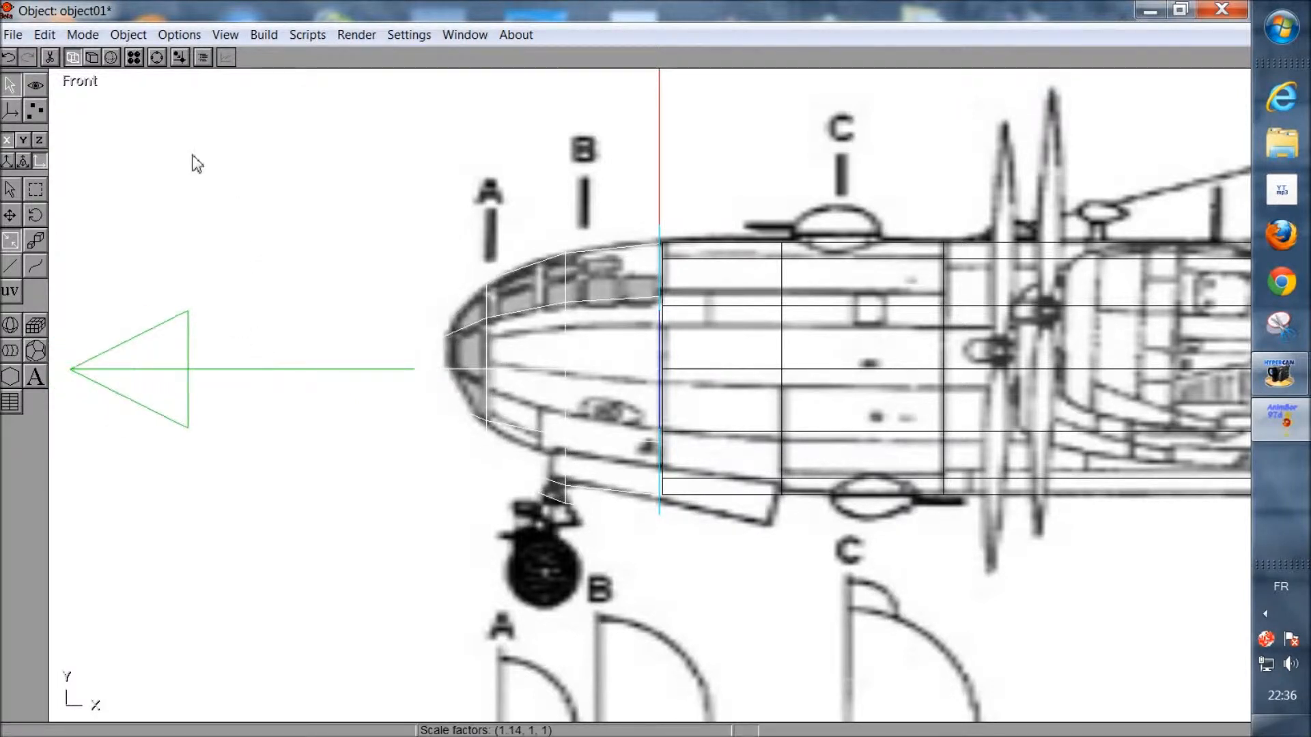
click(37, 242)
drag(317, 277, 309, 274)
Step: Move the hemisphere in X and Y until its flat face meets the fuselage's front edge, at about (-18.8, 26.1, 0)
click(160, 59)
scroll(699, 412, up, 5)
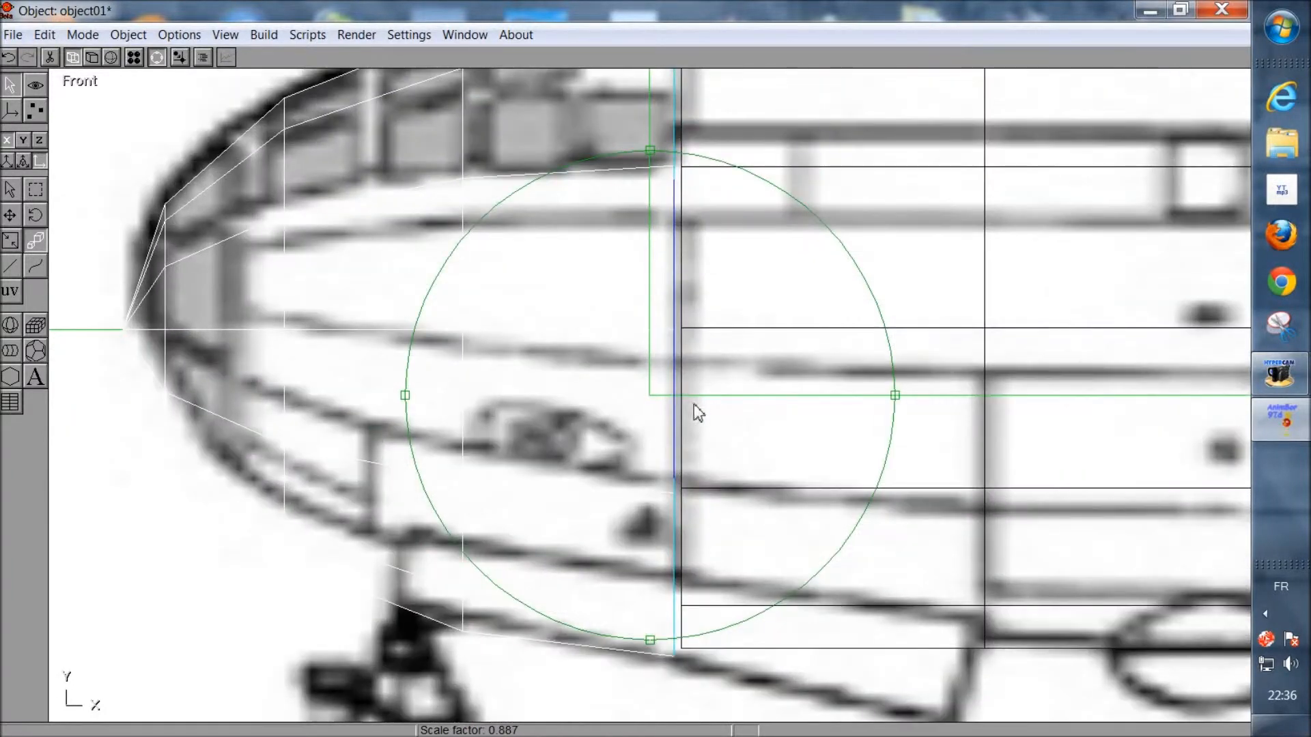
scroll(661, 425, up, 5)
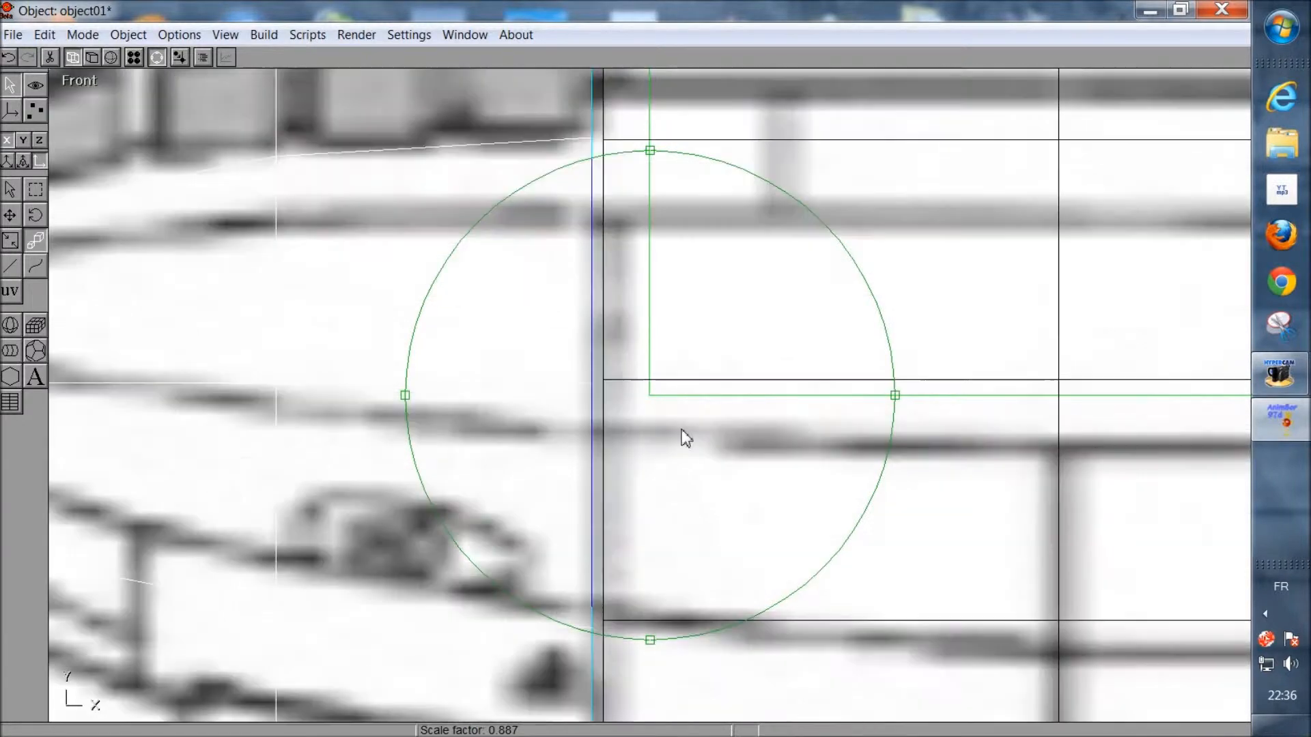
scroll(506, 439, up, 4)
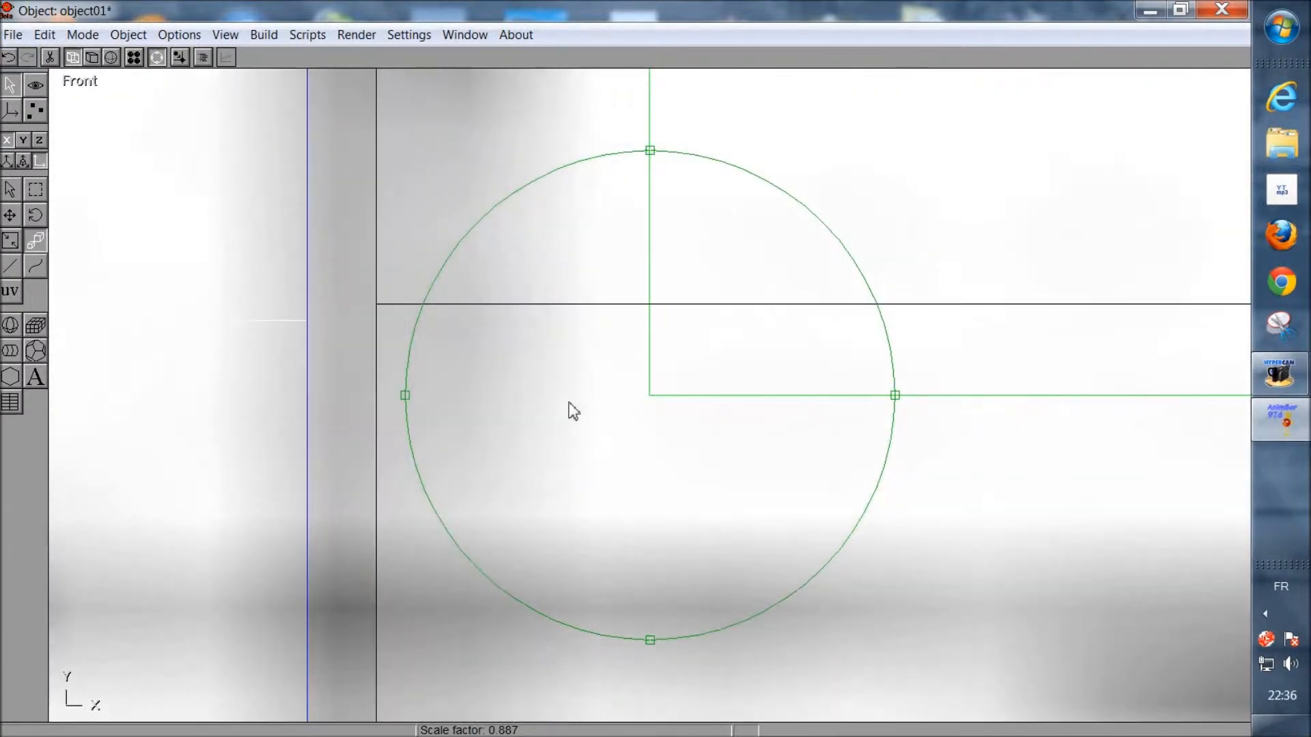
middle_drag(574, 409, 658, 409)
click(156, 58)
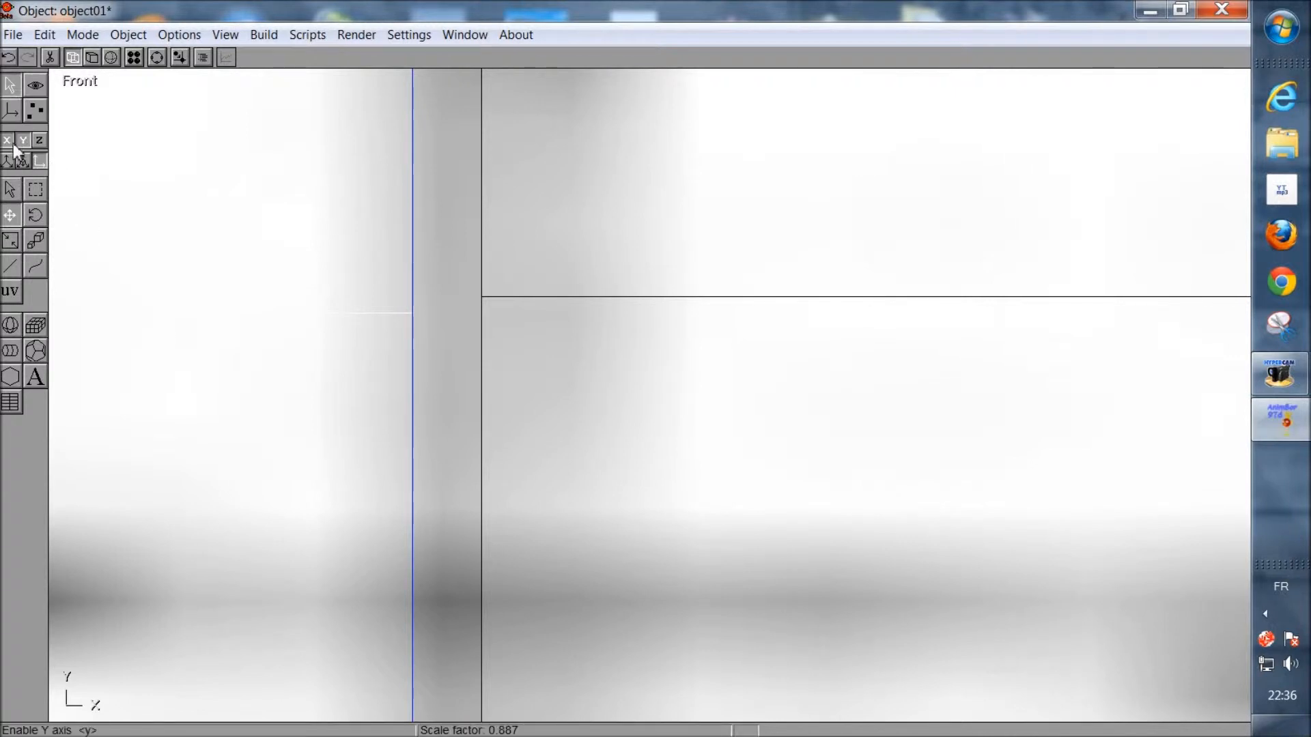
drag(236, 345, 306, 317)
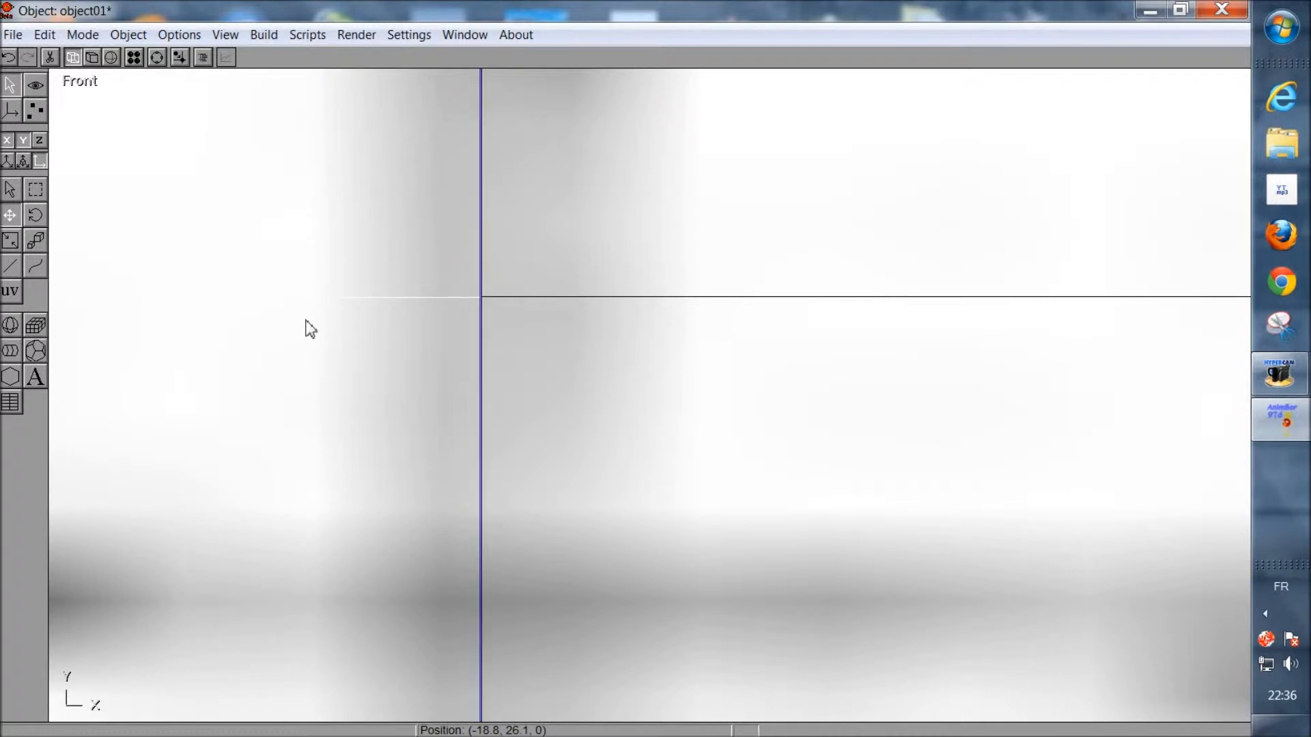
Step: At high magnification, fine-tune the hemisphere's position to close the remaining gap to the fuselage and align their horizontal centre lines
click(180, 58)
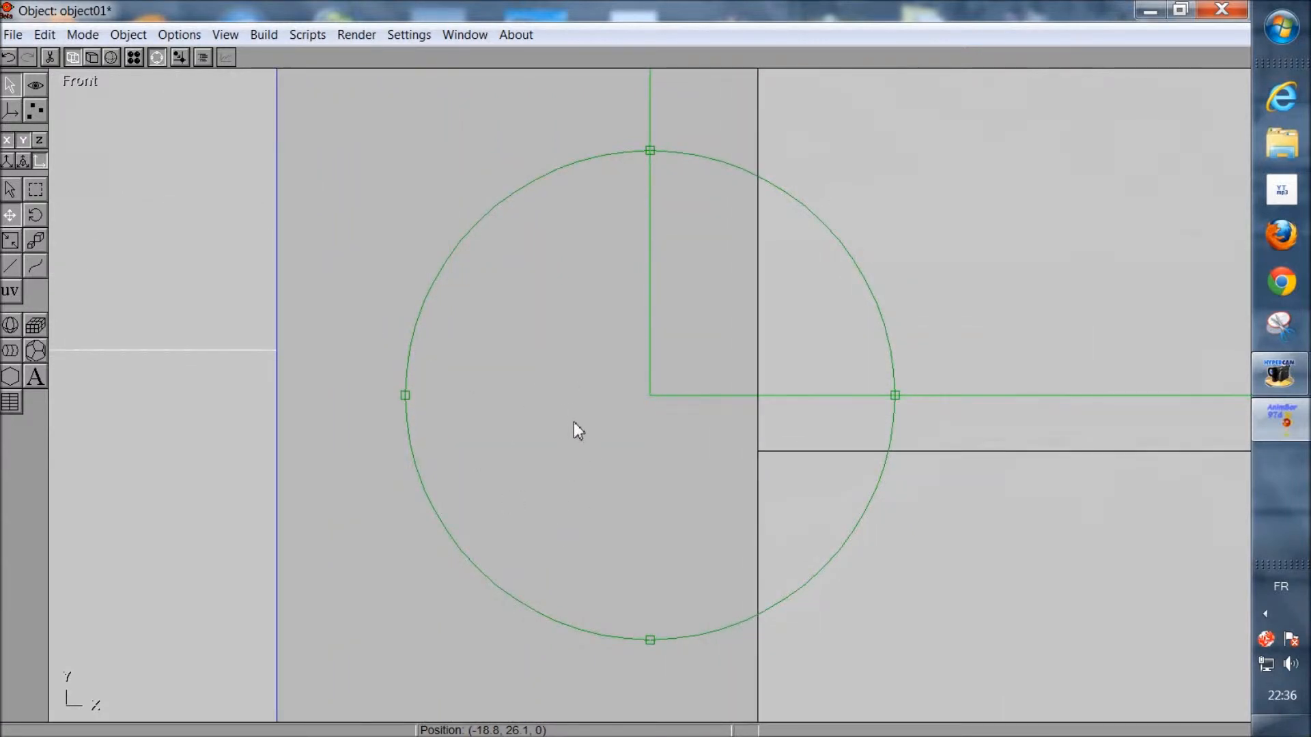
click(157, 58)
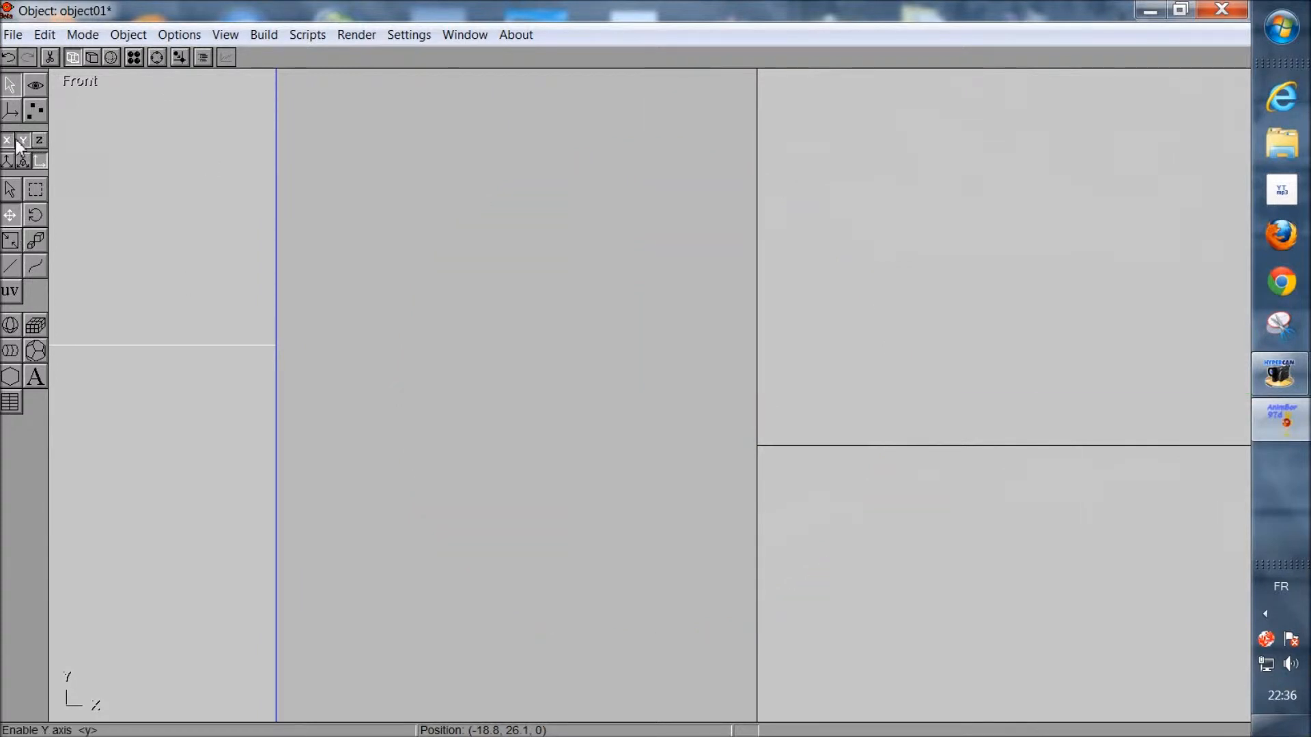
drag(232, 345, 715, 457)
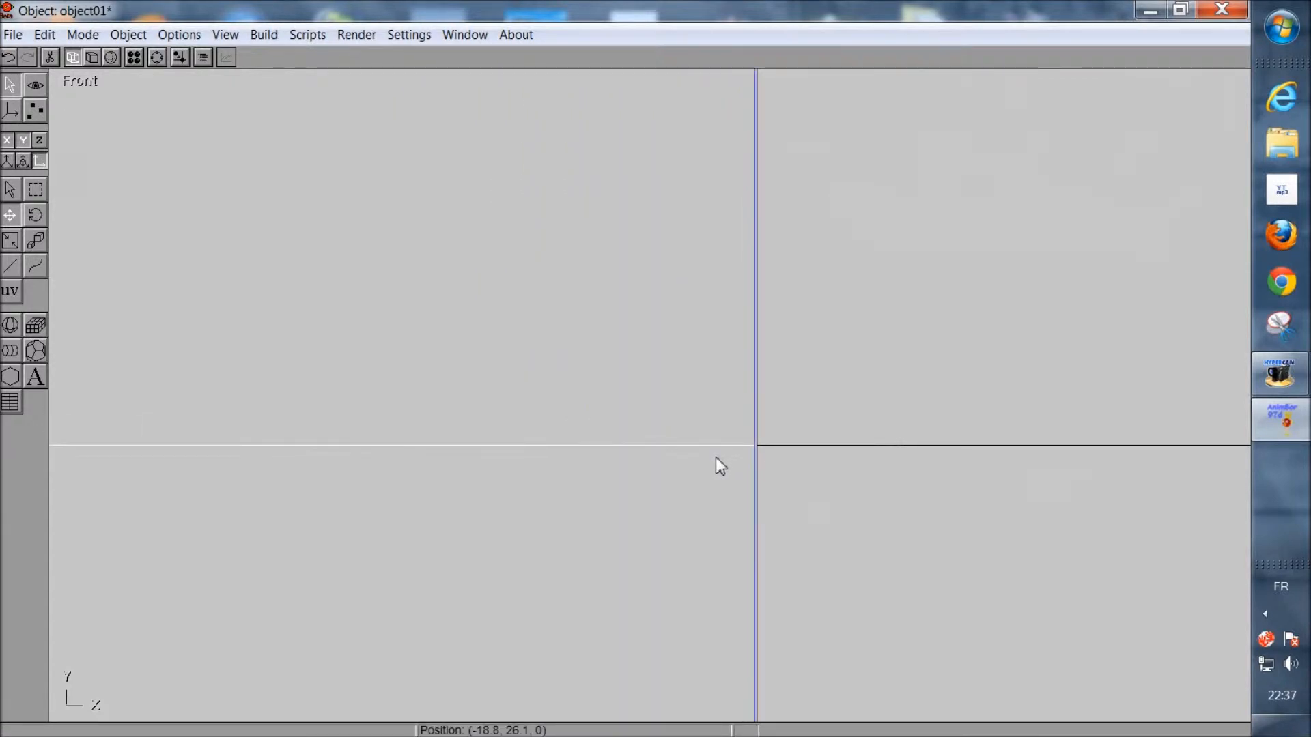
click(157, 58)
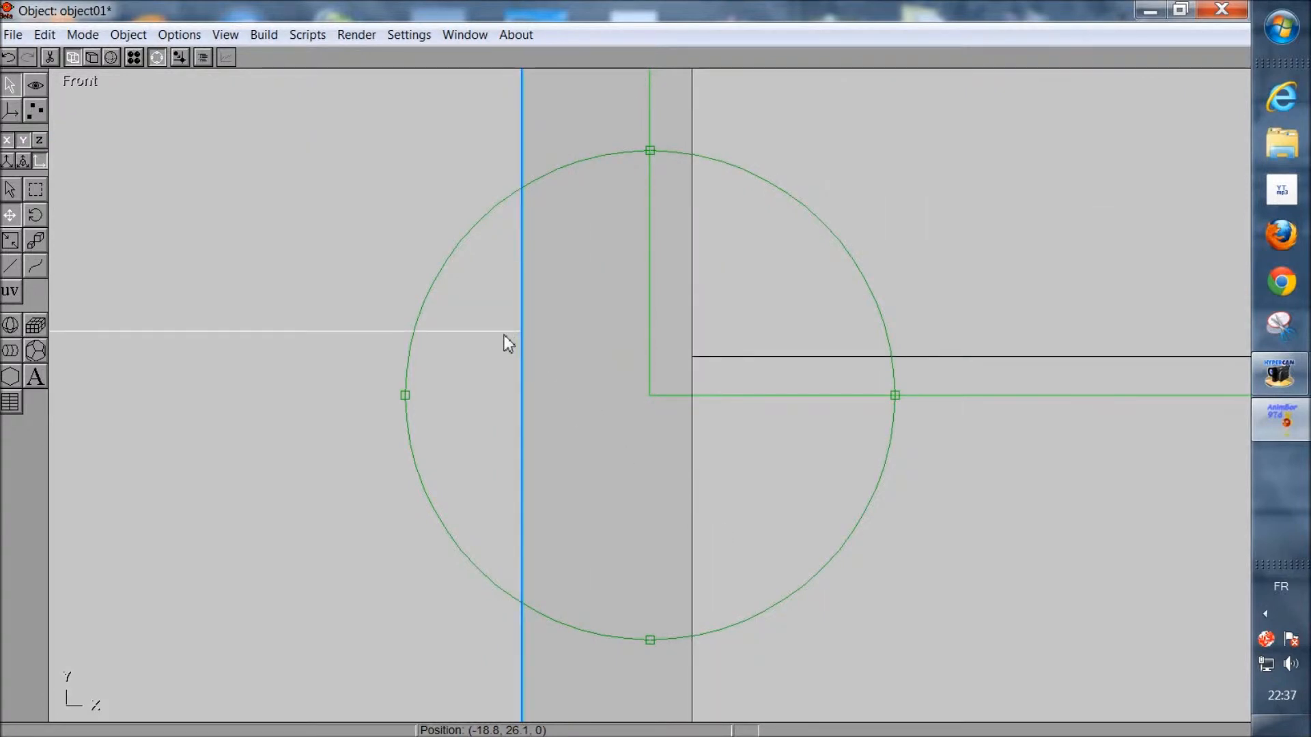
click(159, 59)
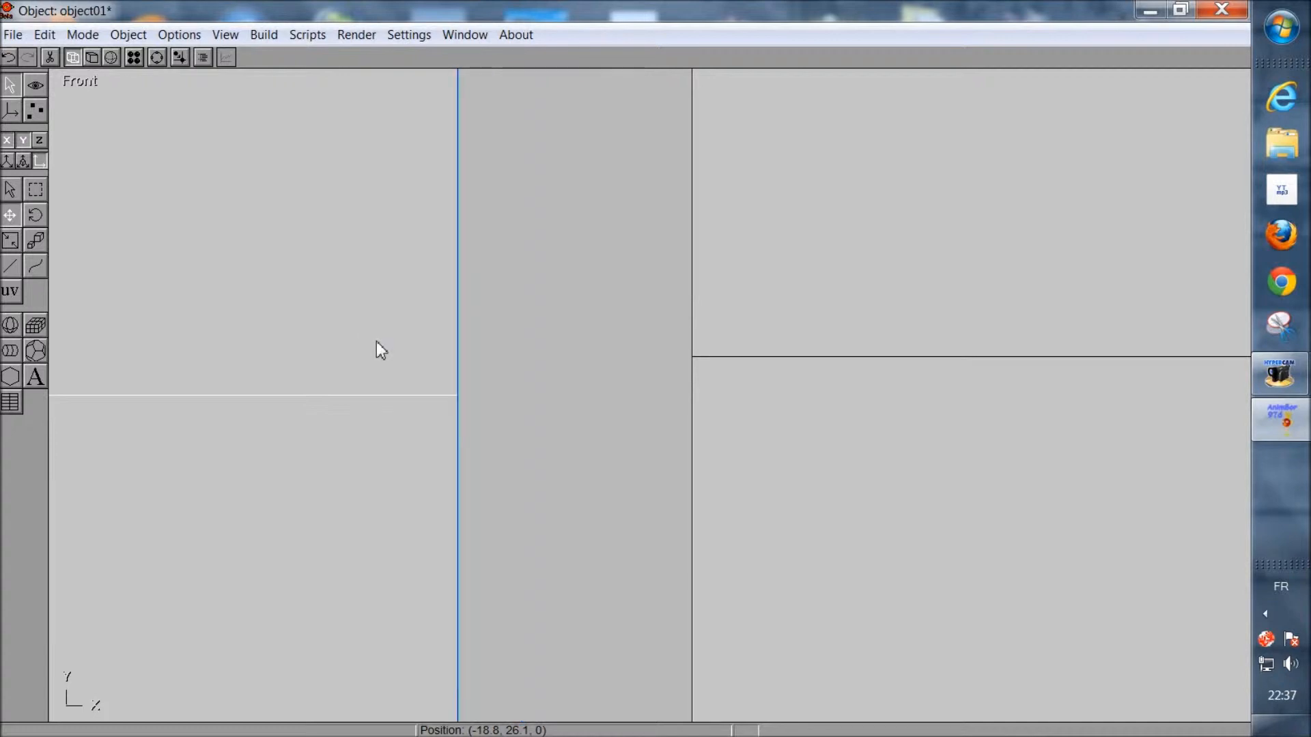
drag(464, 404, 603, 370)
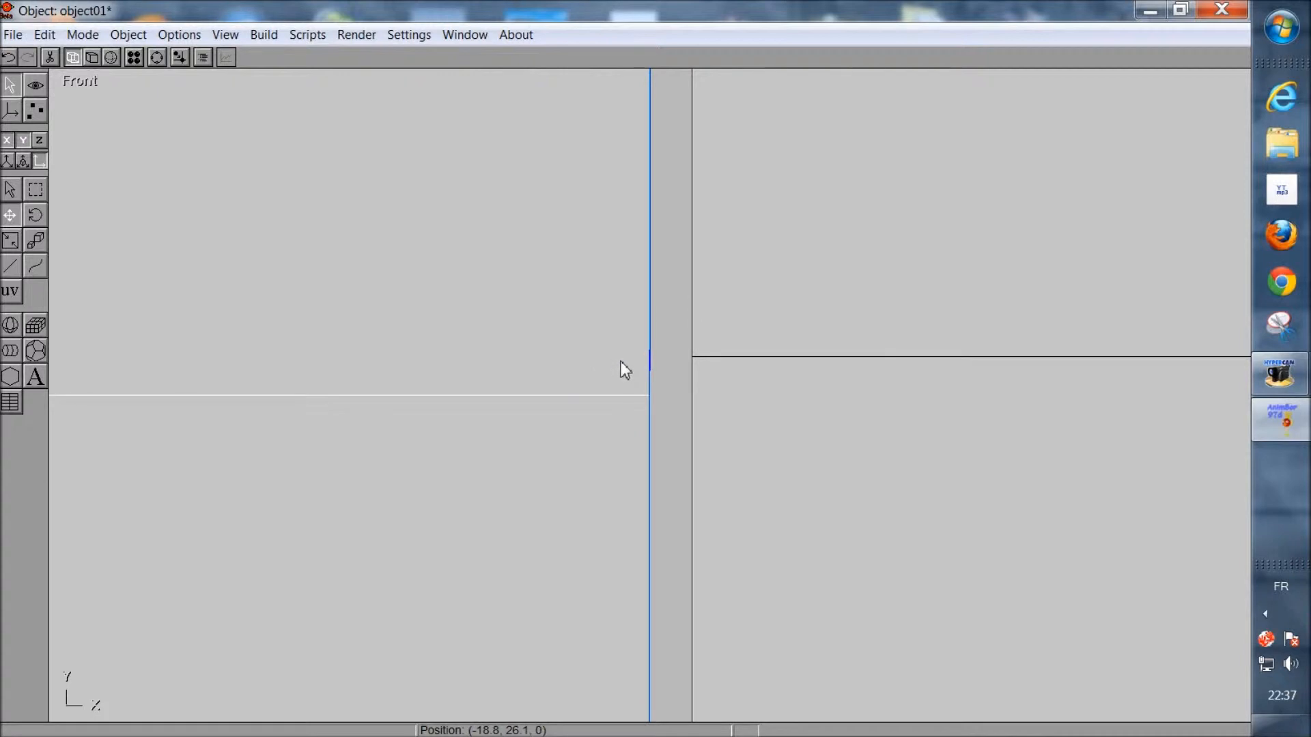
drag(641, 347, 651, 339)
click(159, 60)
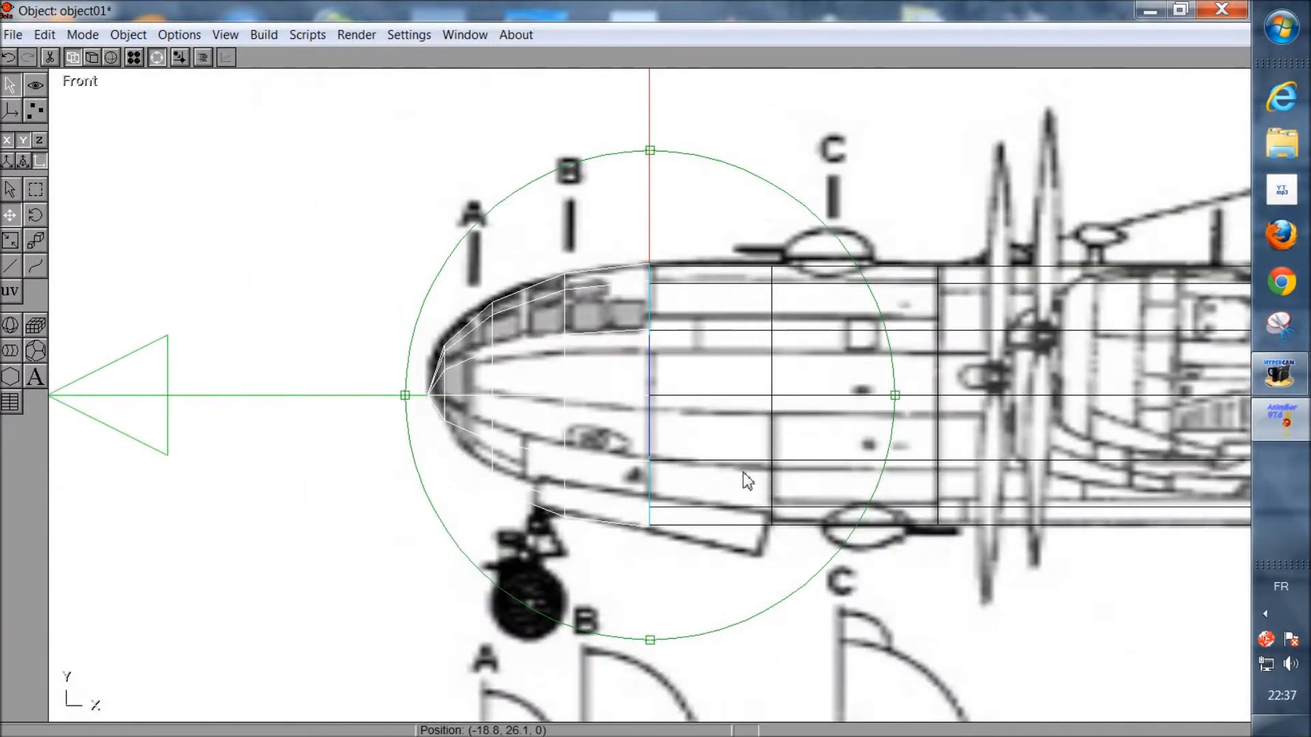
Step: Examine the hemisphere's joint with the fuselage from the front and at an angle, comparing the rims along the lower edge
mouse_move(742, 472)
mouse_down()
mouse_move(727, 474)
mouse_move(740, 484)
mouse_up()
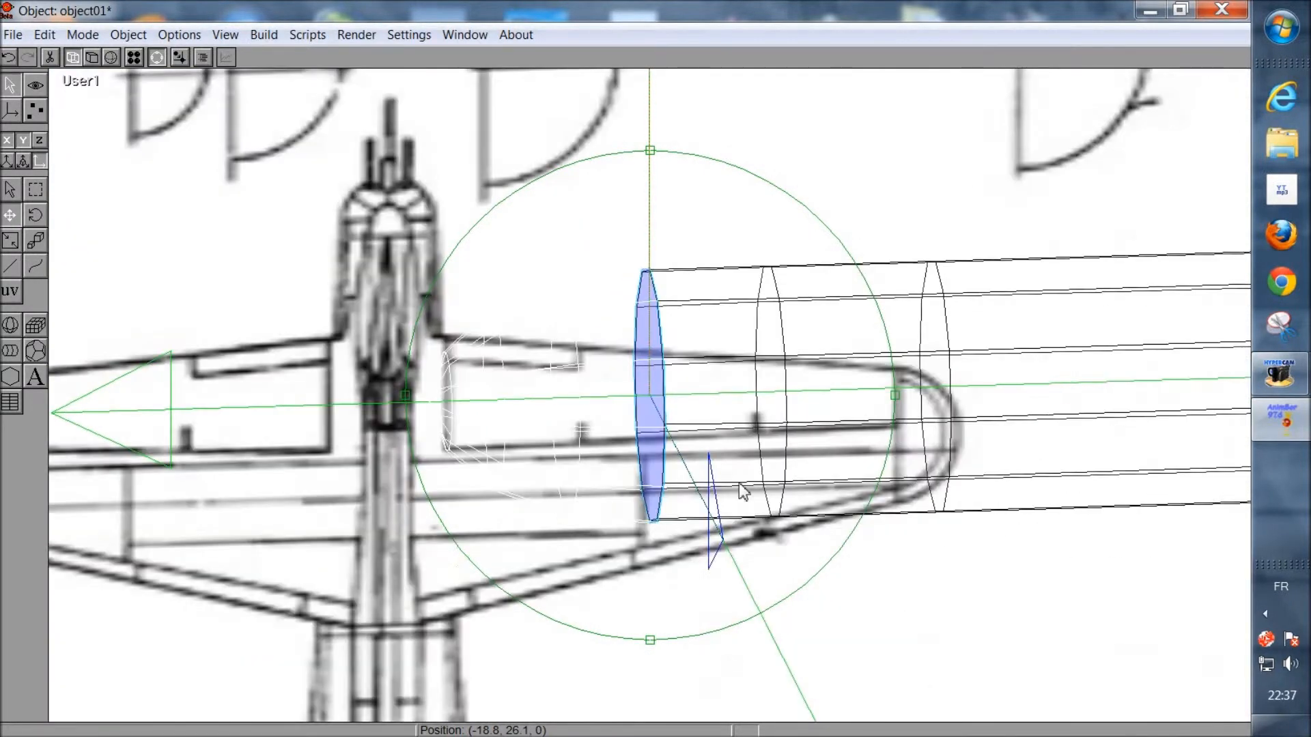
click(226, 35)
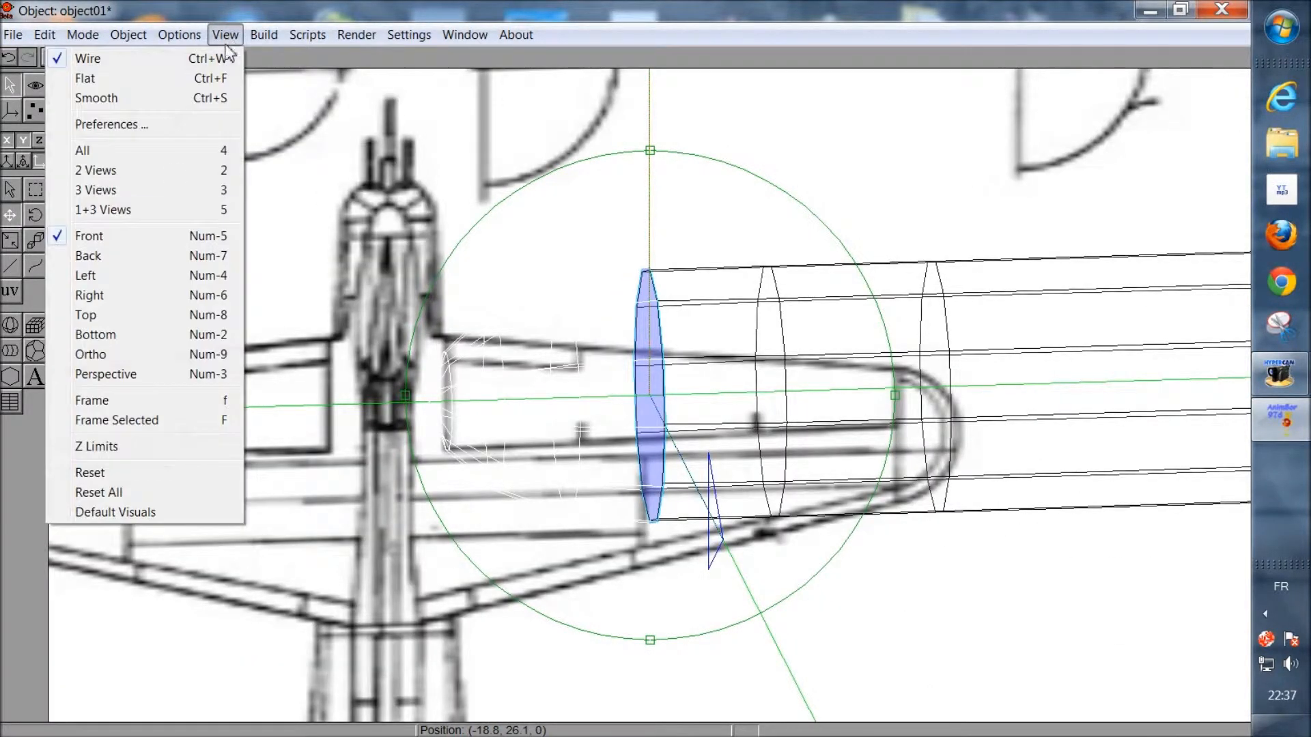
click(125, 236)
scroll(805, 454, up, 5)
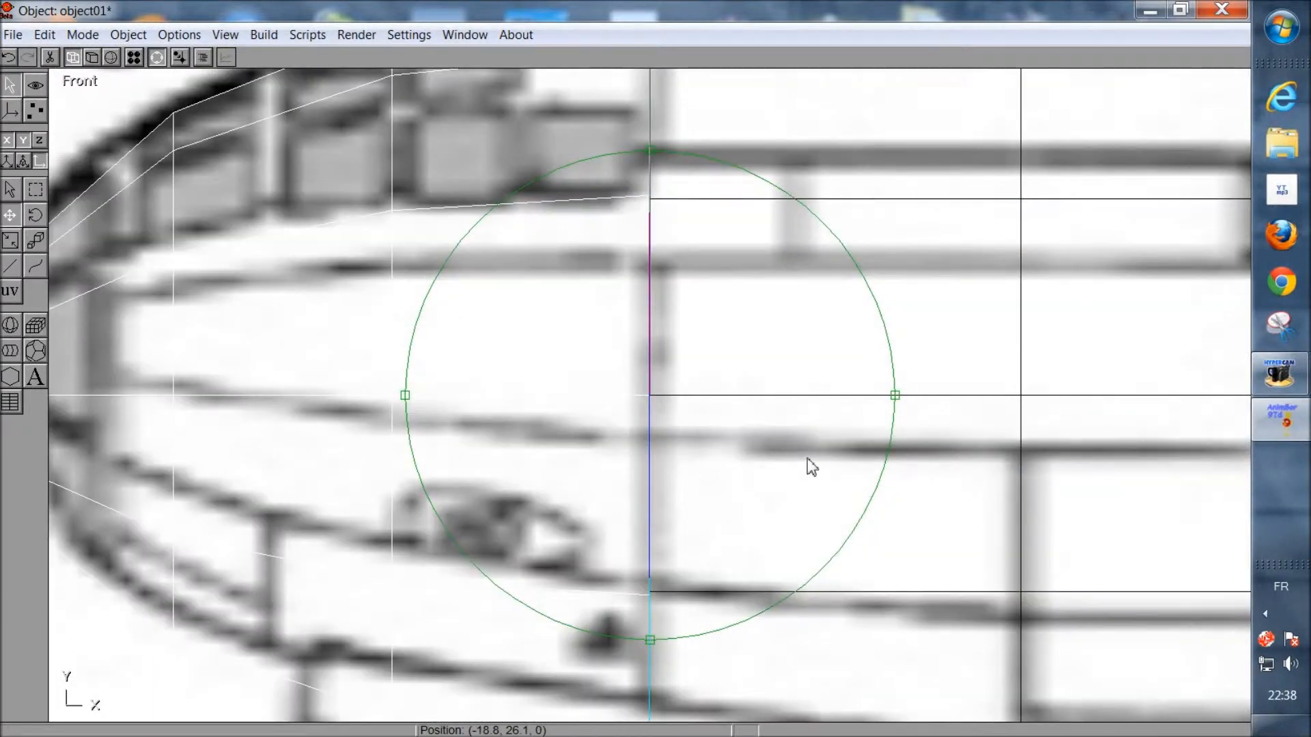
scroll(807, 458, down, 1)
click(161, 59)
click(161, 59)
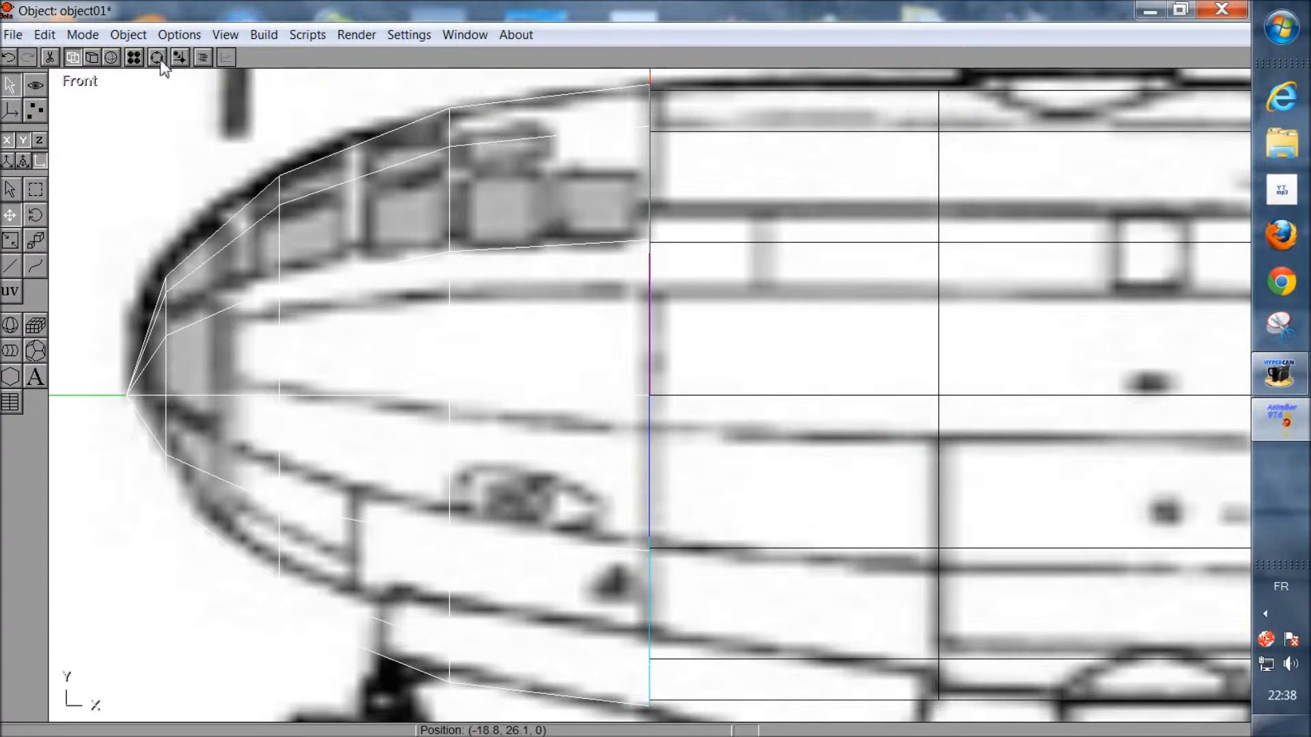
scroll(804, 435, down, 3)
scroll(785, 444, down, 1)
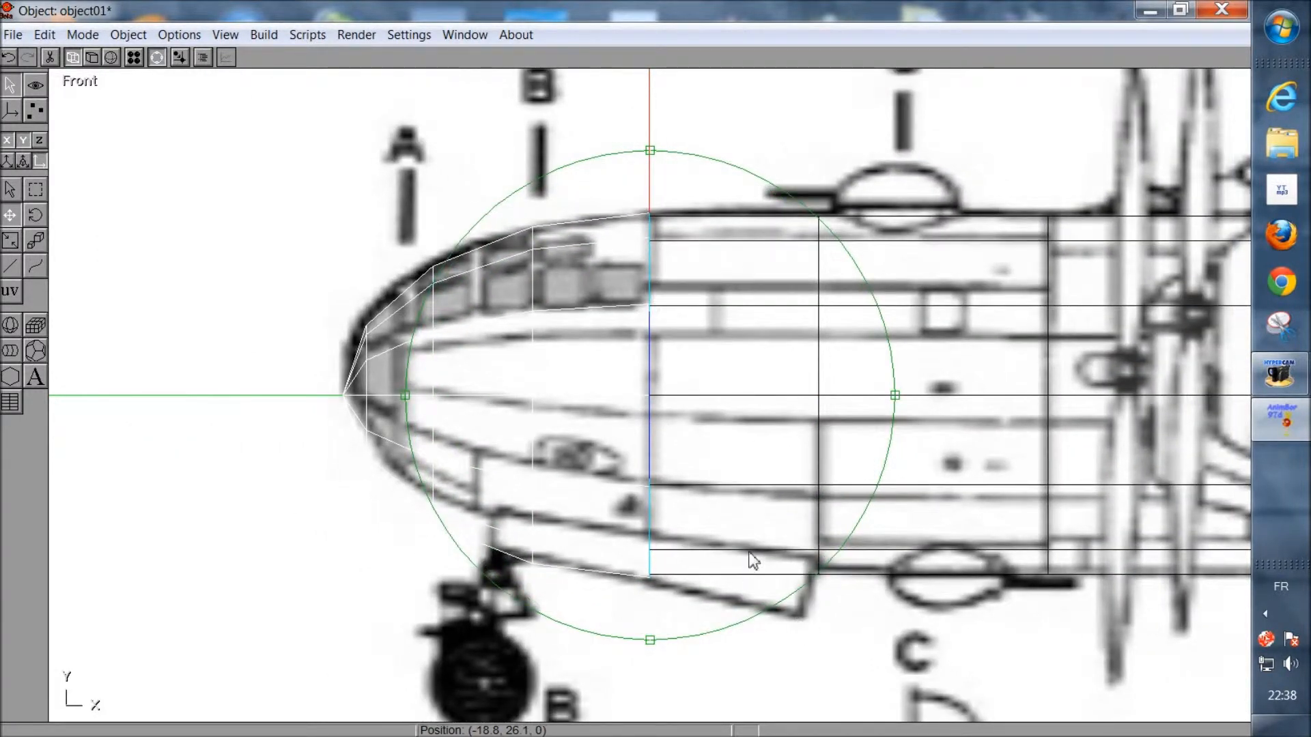
scroll(649, 583, up, 5)
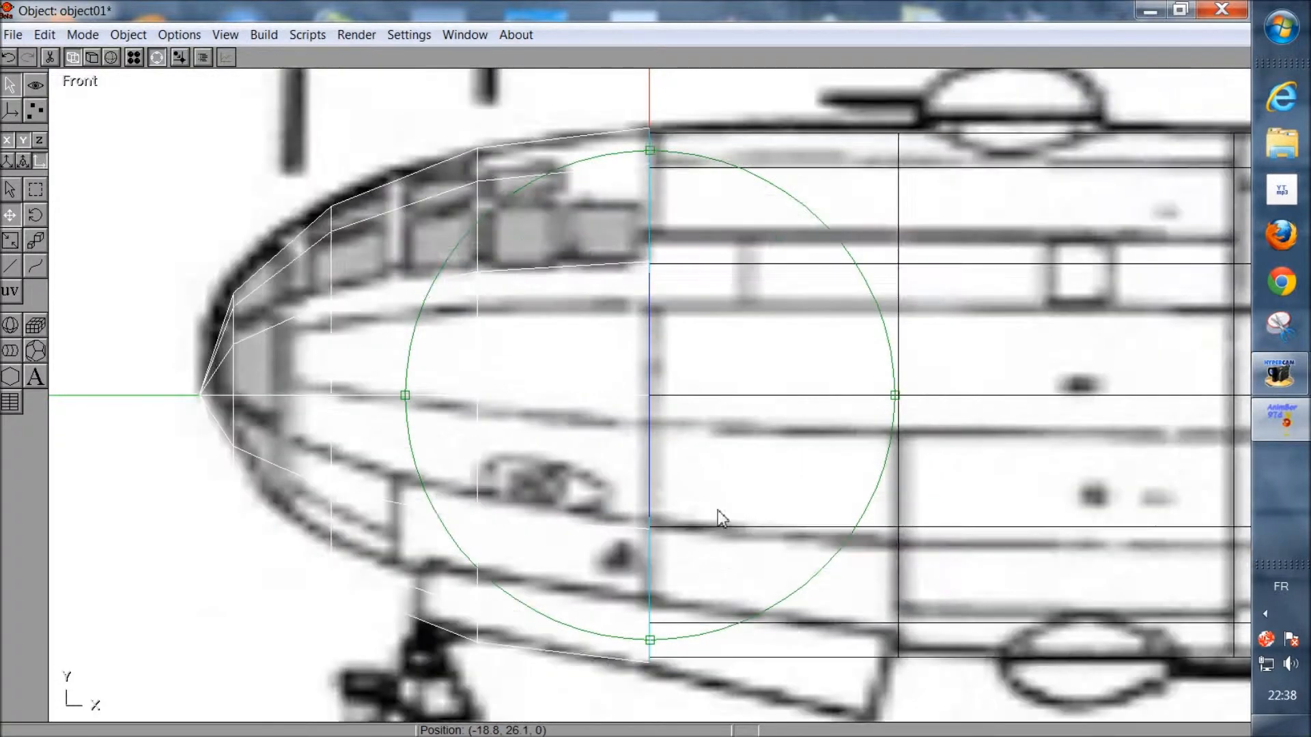
scroll(760, 462, up, 4)
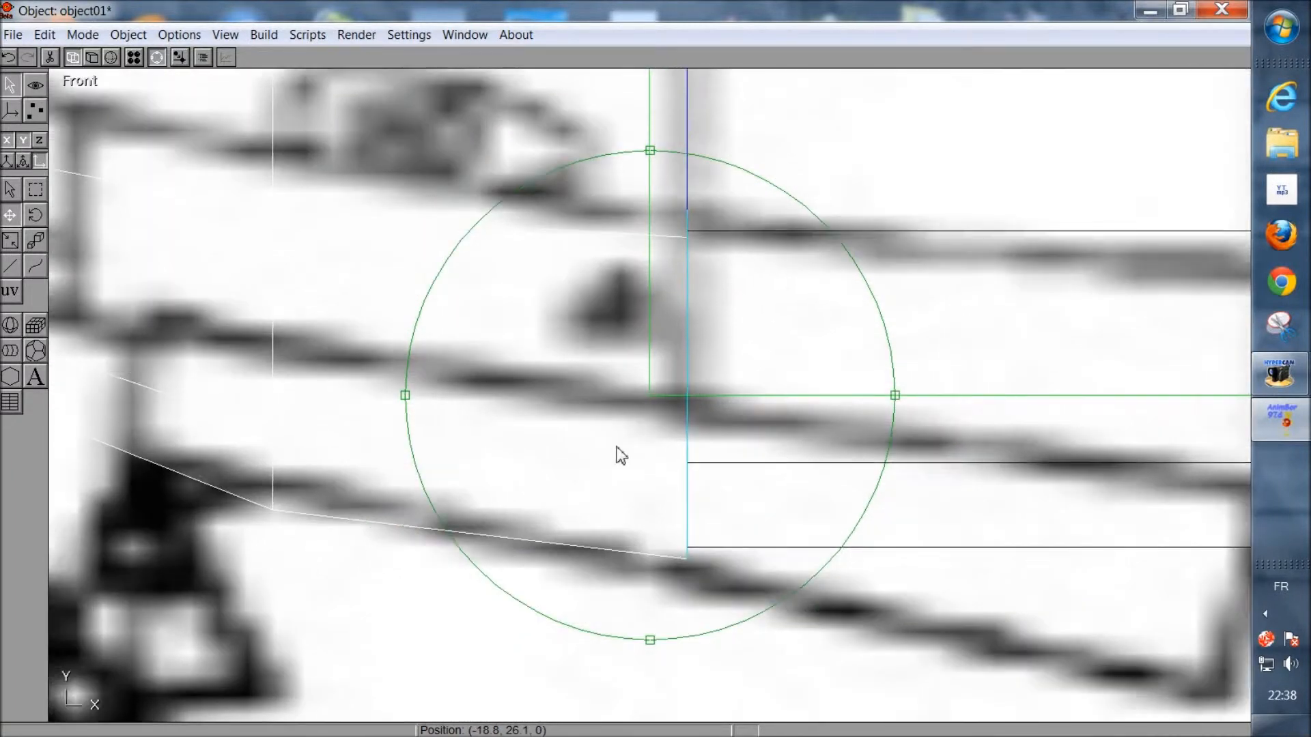
drag(633, 445, 647, 445)
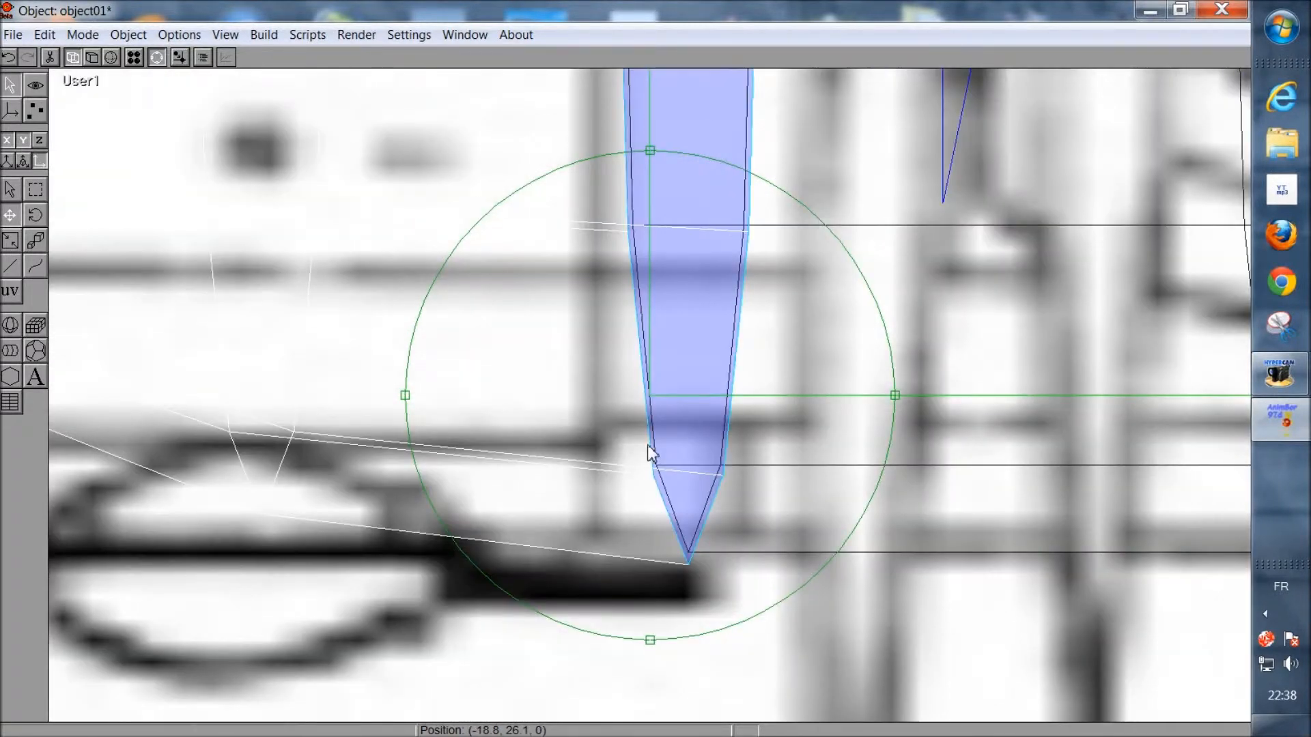
scroll(707, 425, down, 5)
scroll(726, 403, down, 3)
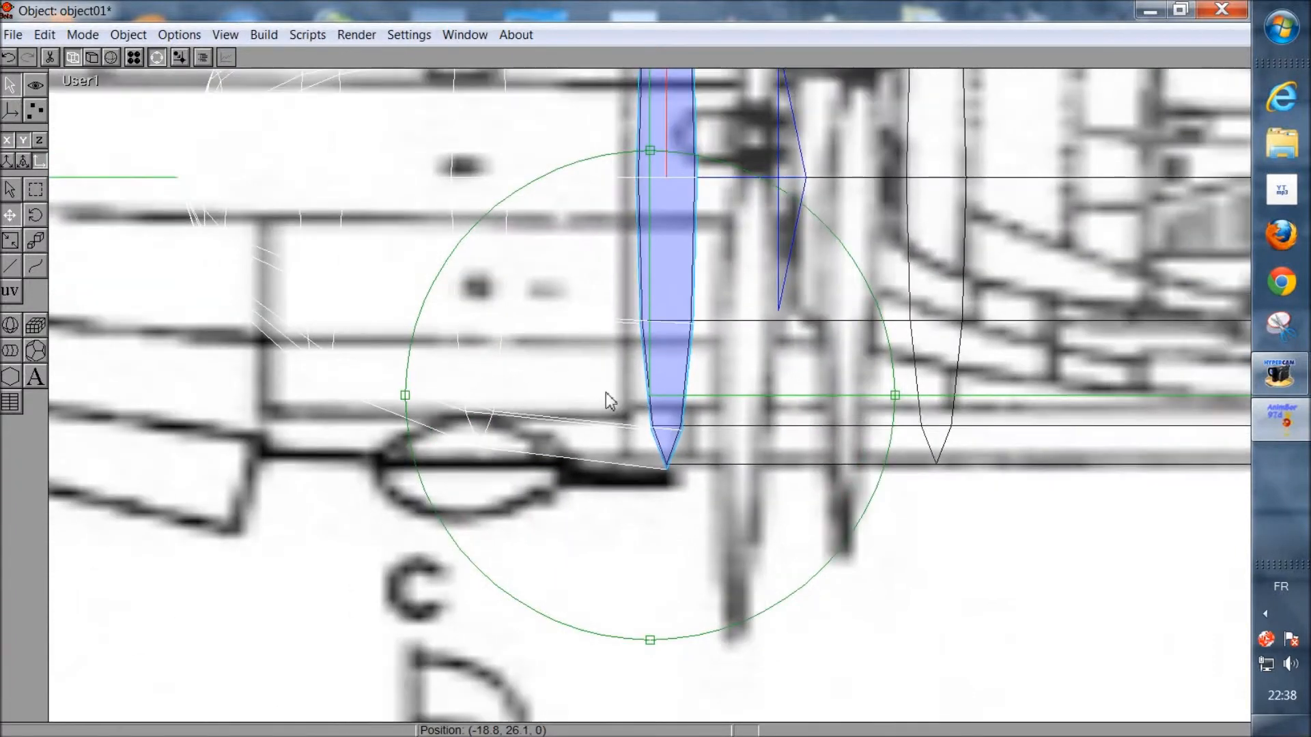
drag(604, 392, 649, 402)
scroll(497, 412, up, 3)
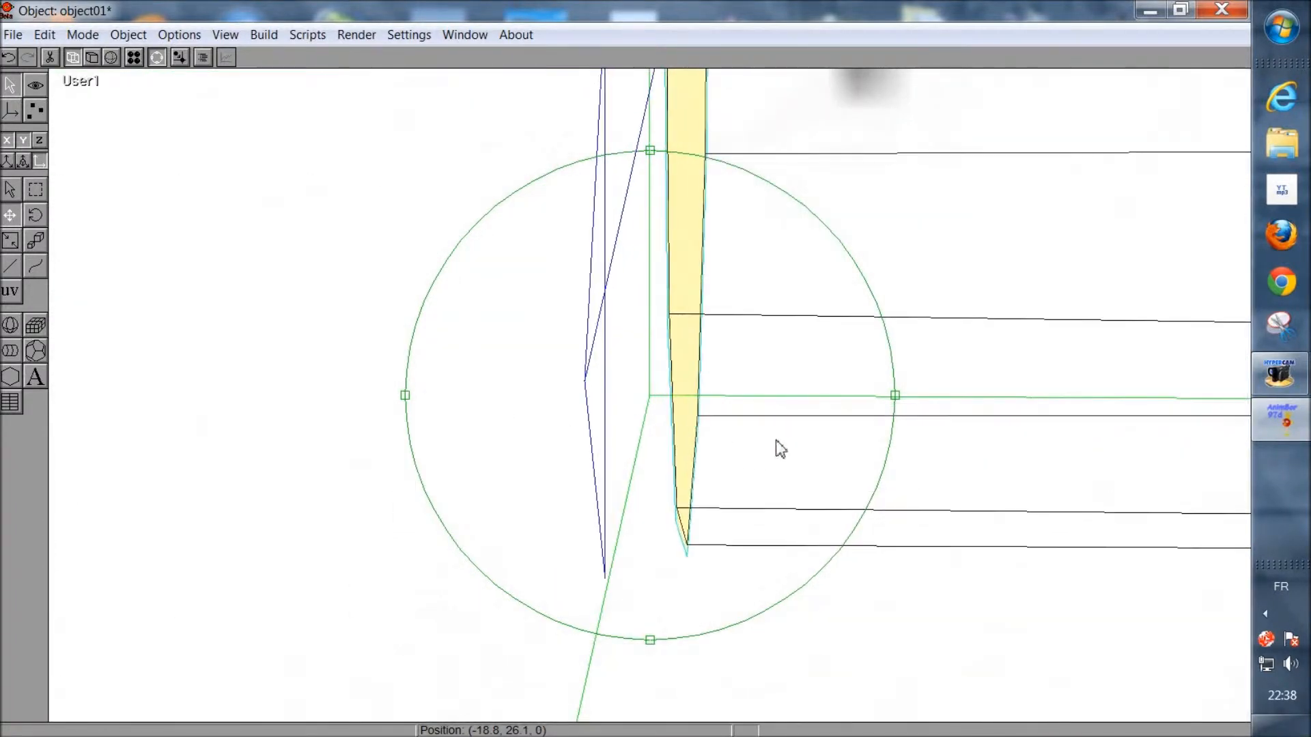
Step: In the front view, scale the hemisphere uniformly by 0.980 to bring its lower rim closer to the fuselage's lower edge
click(225, 35)
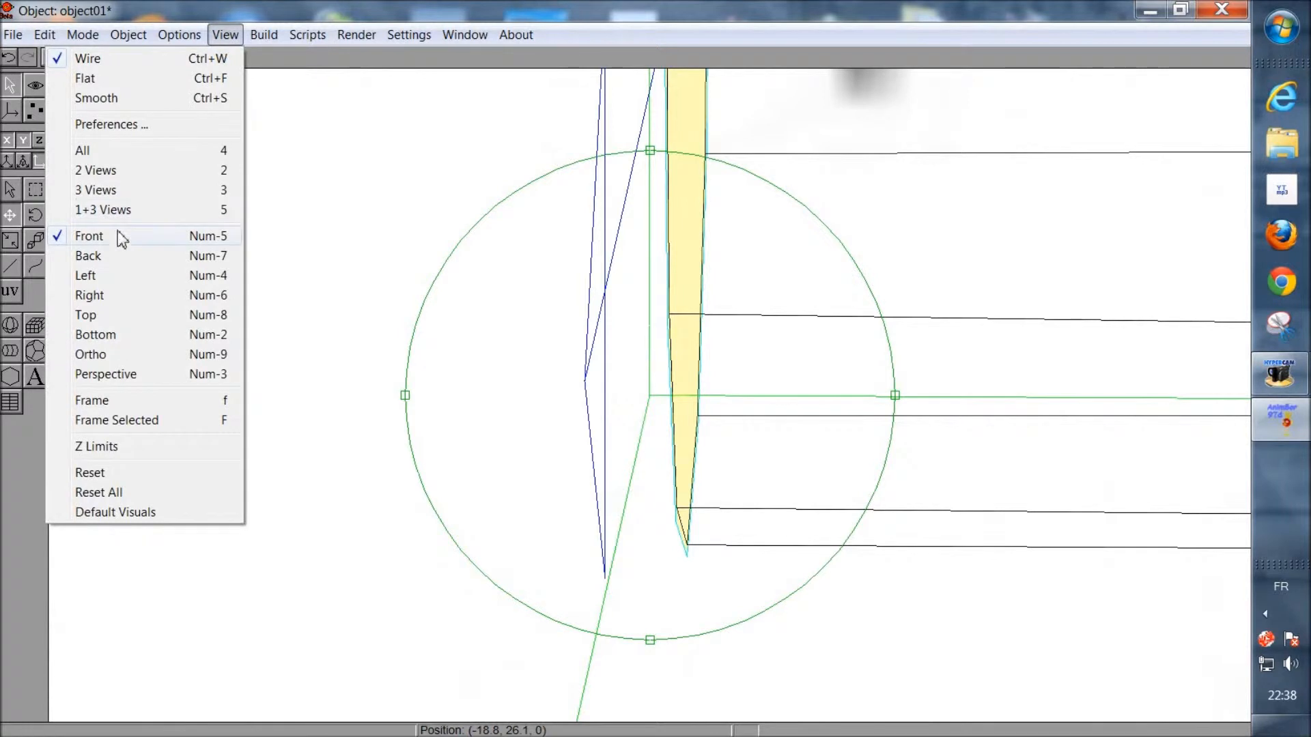
click(161, 240)
click(158, 59)
click(39, 237)
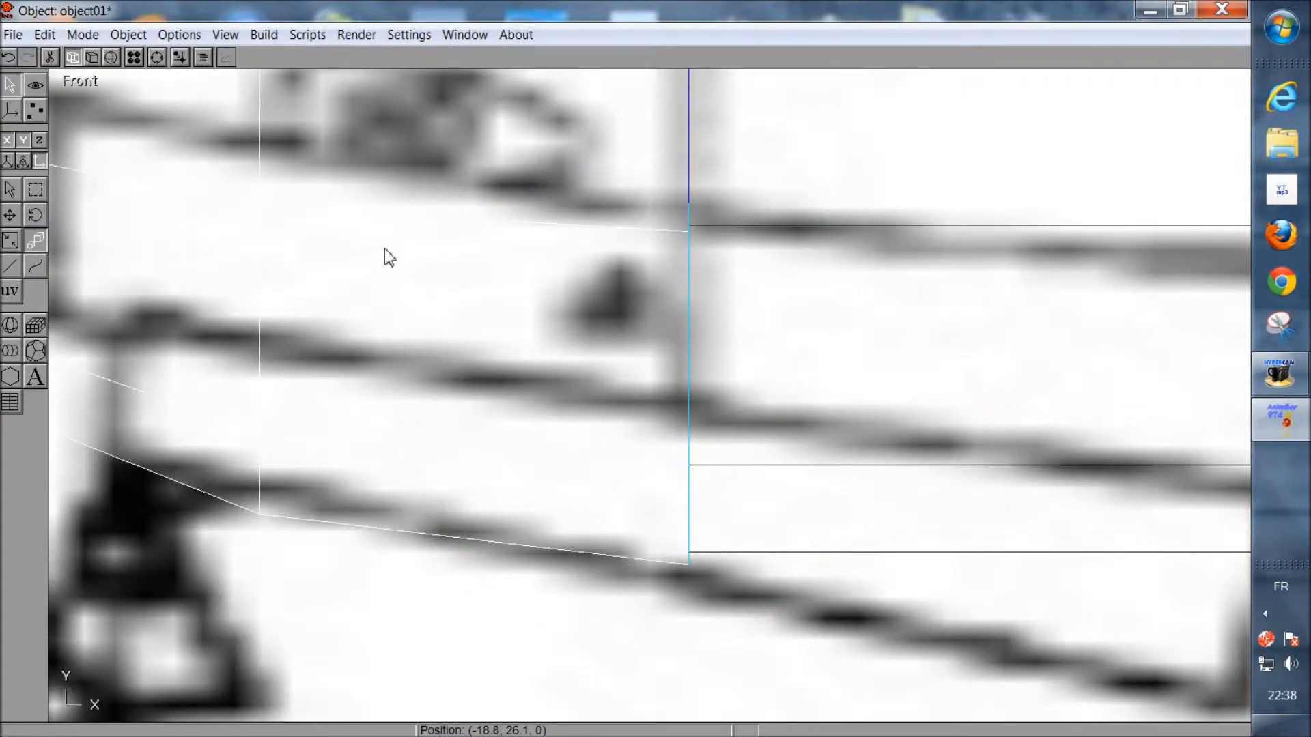
drag(384, 248, 383, 258)
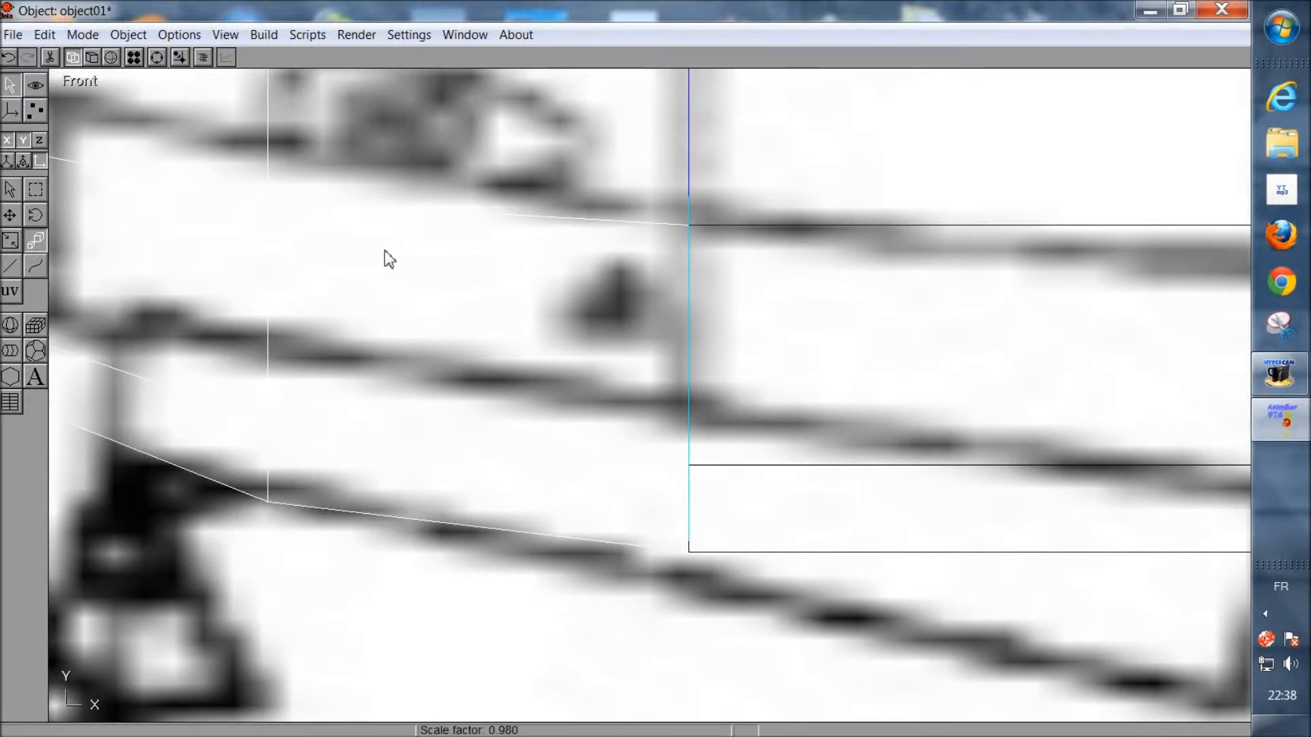
Step: Zoom in on the joint's lower corner and scale the hemisphere uniformly by 1.02
click(156, 58)
drag(287, 211, 642, 427)
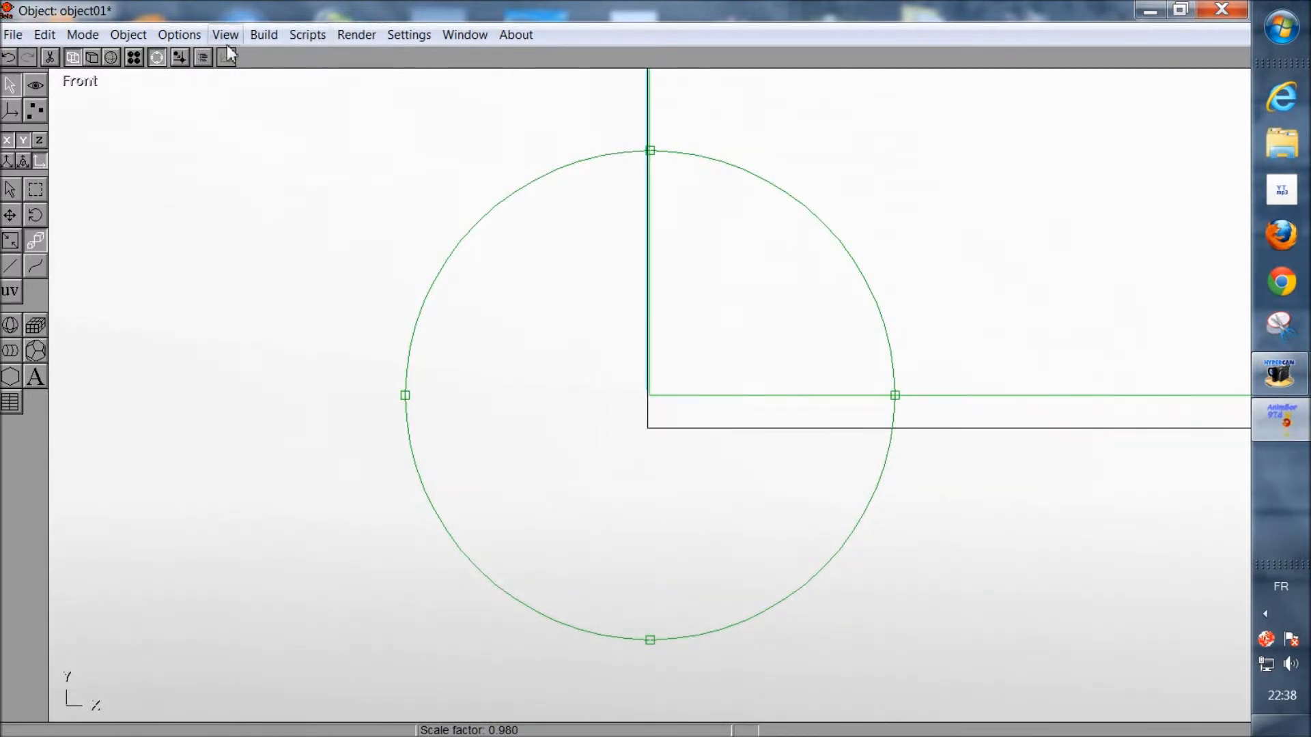
click(157, 57)
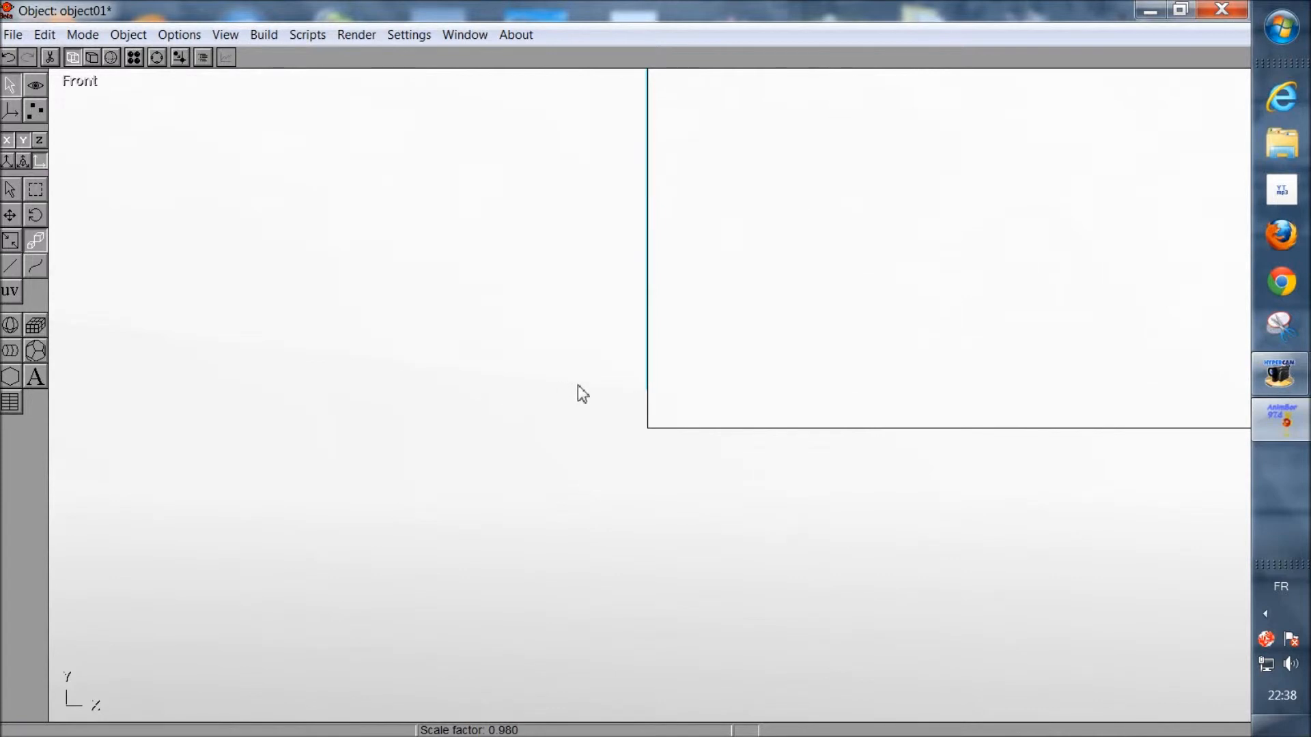
drag(501, 388, 501, 387)
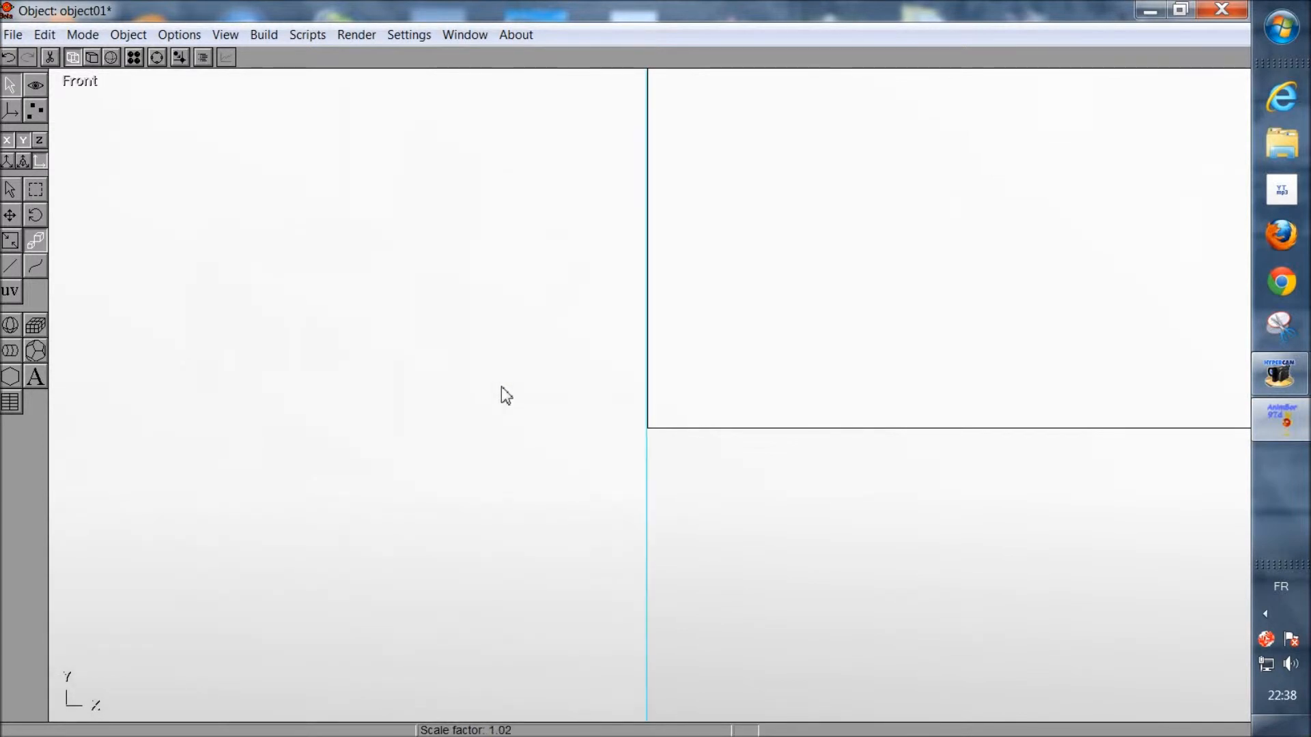
Step: Reduce the hemisphere's scale slightly in small increments to bring its rim back within the fuselage's lower edge
click(159, 59)
scroll(606, 468, down, 6)
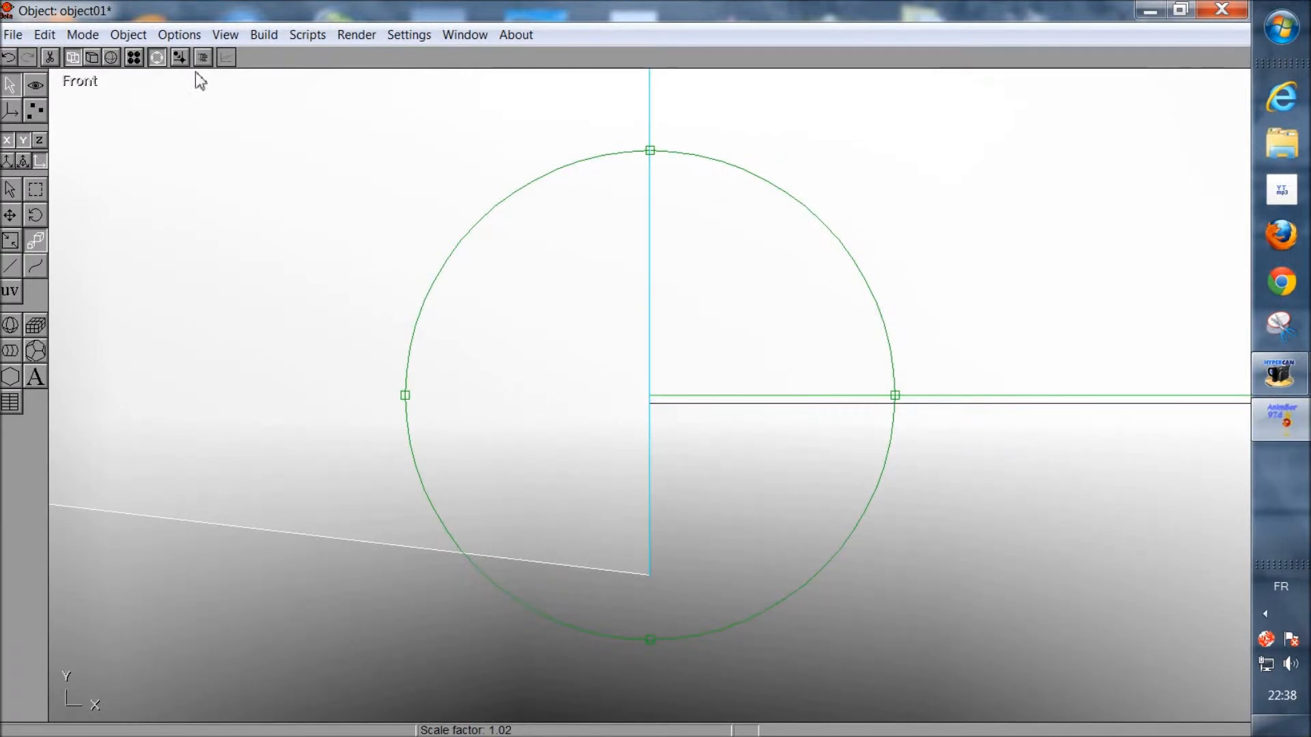
click(158, 59)
drag(553, 395, 550, 395)
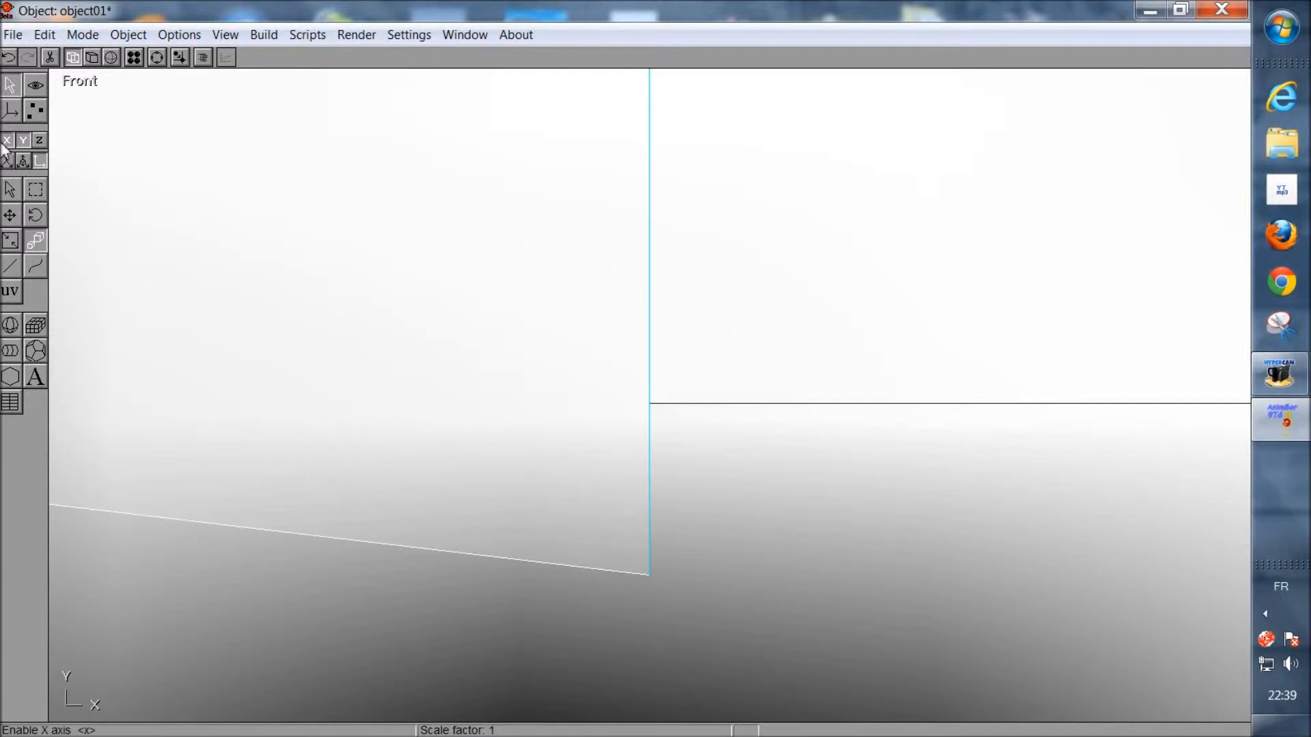
key(Up)
key(Up)
key(Up)
key(Up)
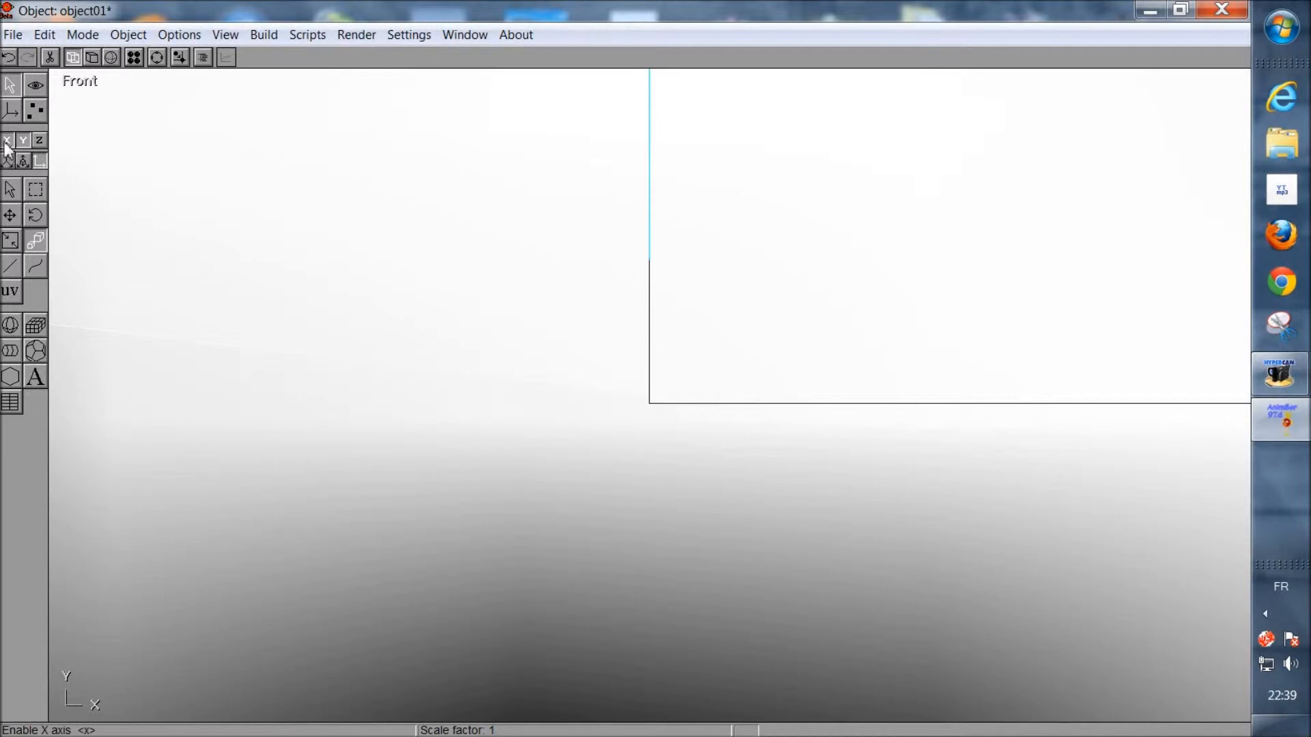
Step: Check the fit of the whole nose against the fuselage end and the blueprint outline in the front view
click(157, 58)
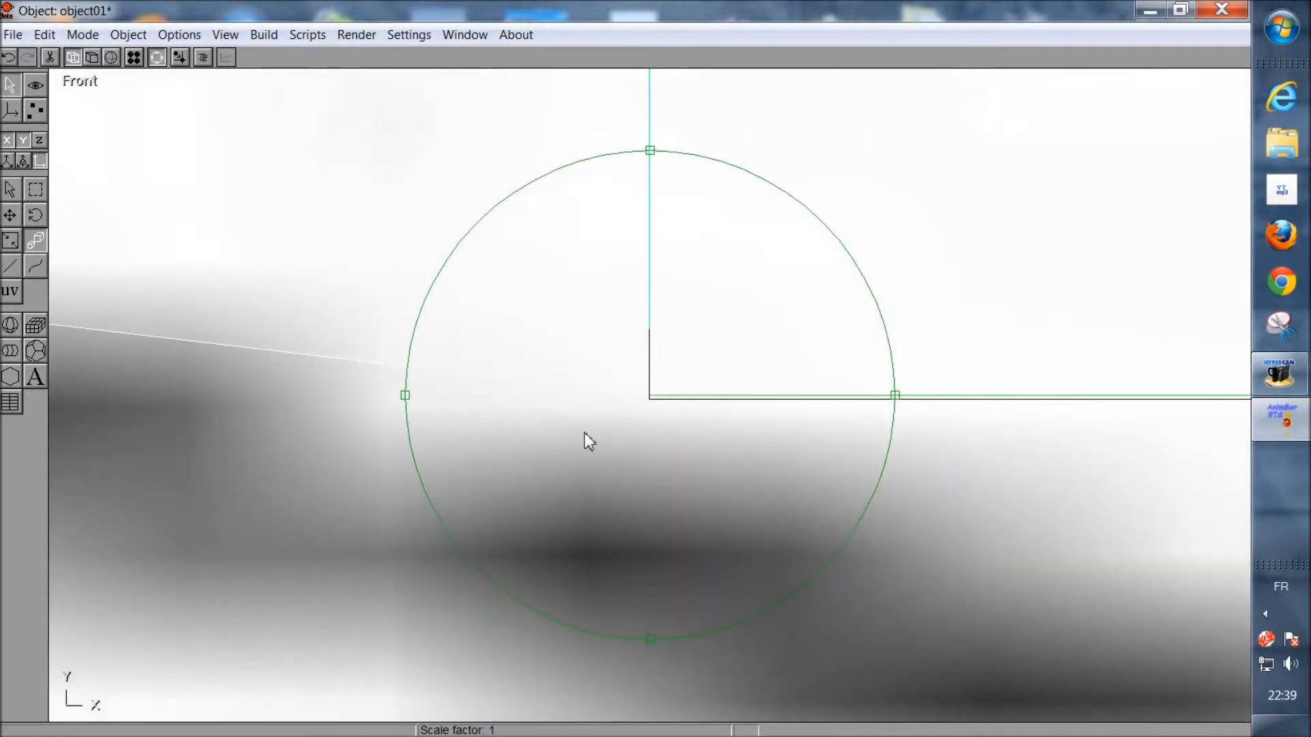
right_drag(584, 433, 628, 403)
right_drag(598, 471, 635, 559)
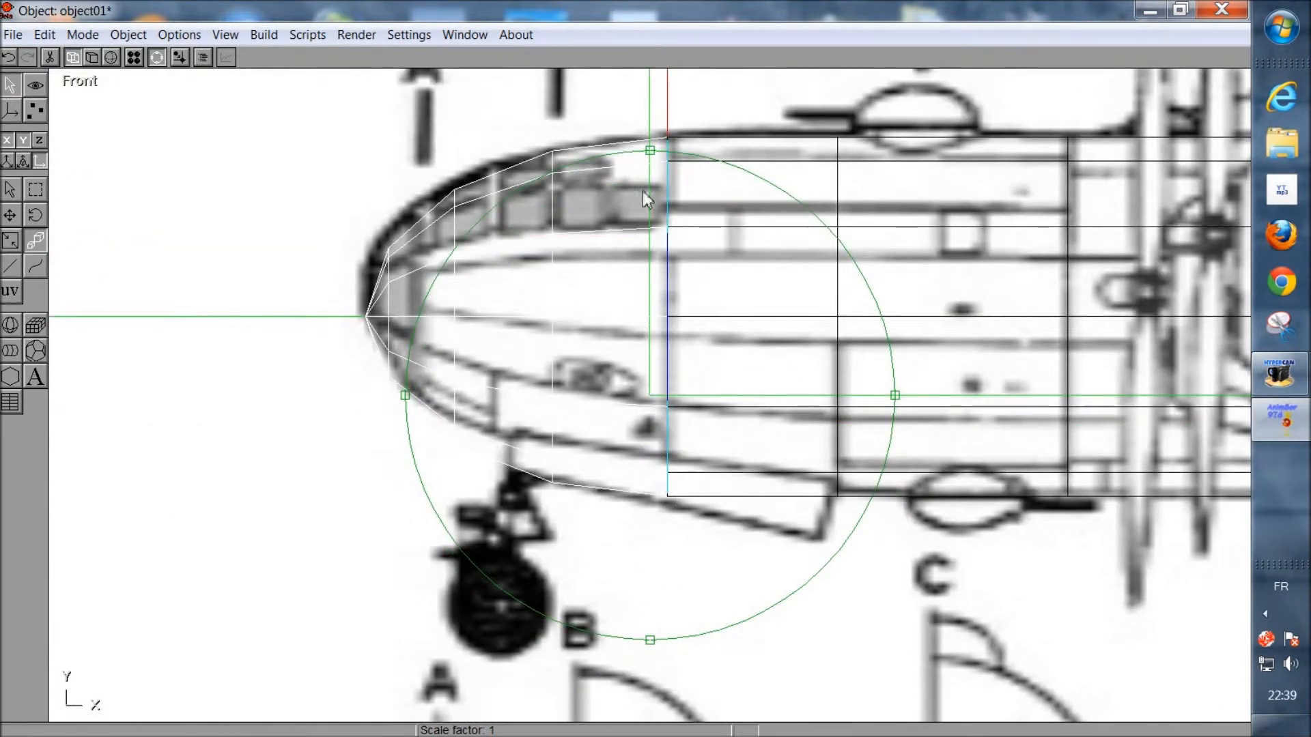
right_drag(579, 334, 618, 361)
middle_drag(656, 369, 698, 467)
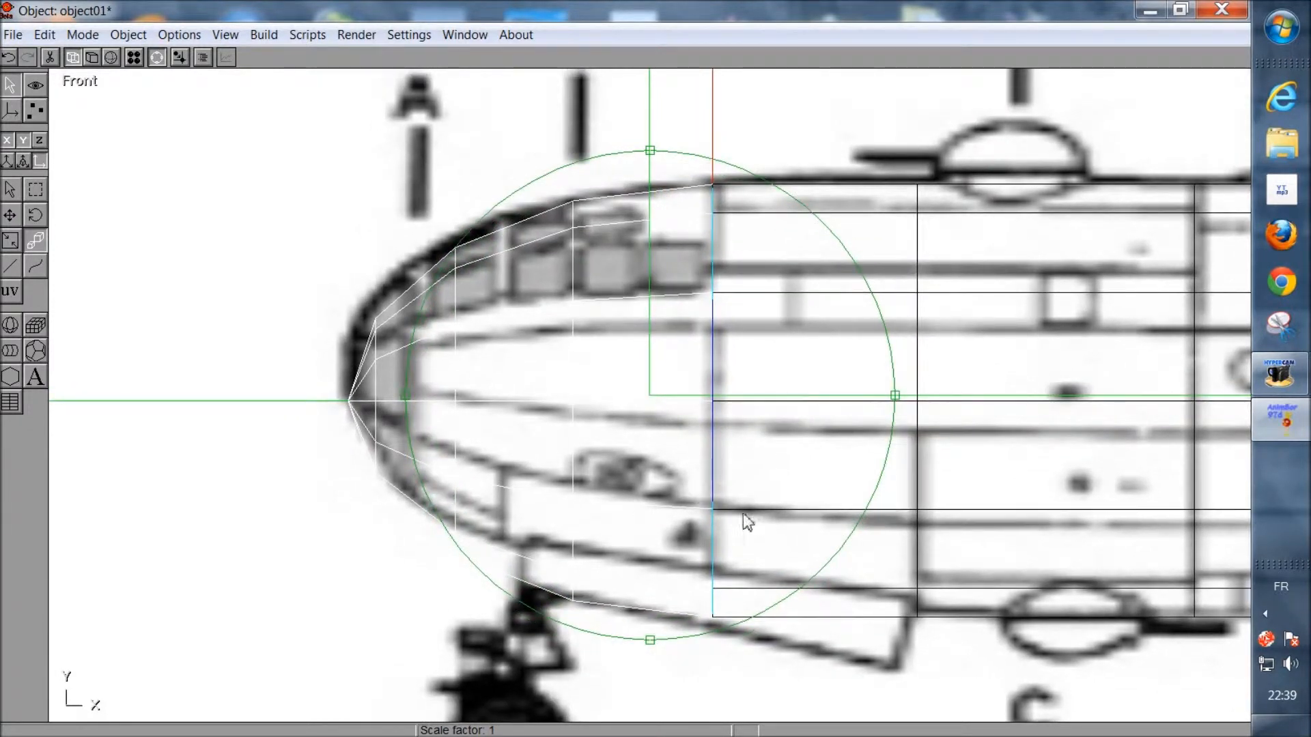
middle_drag(743, 514, 762, 423)
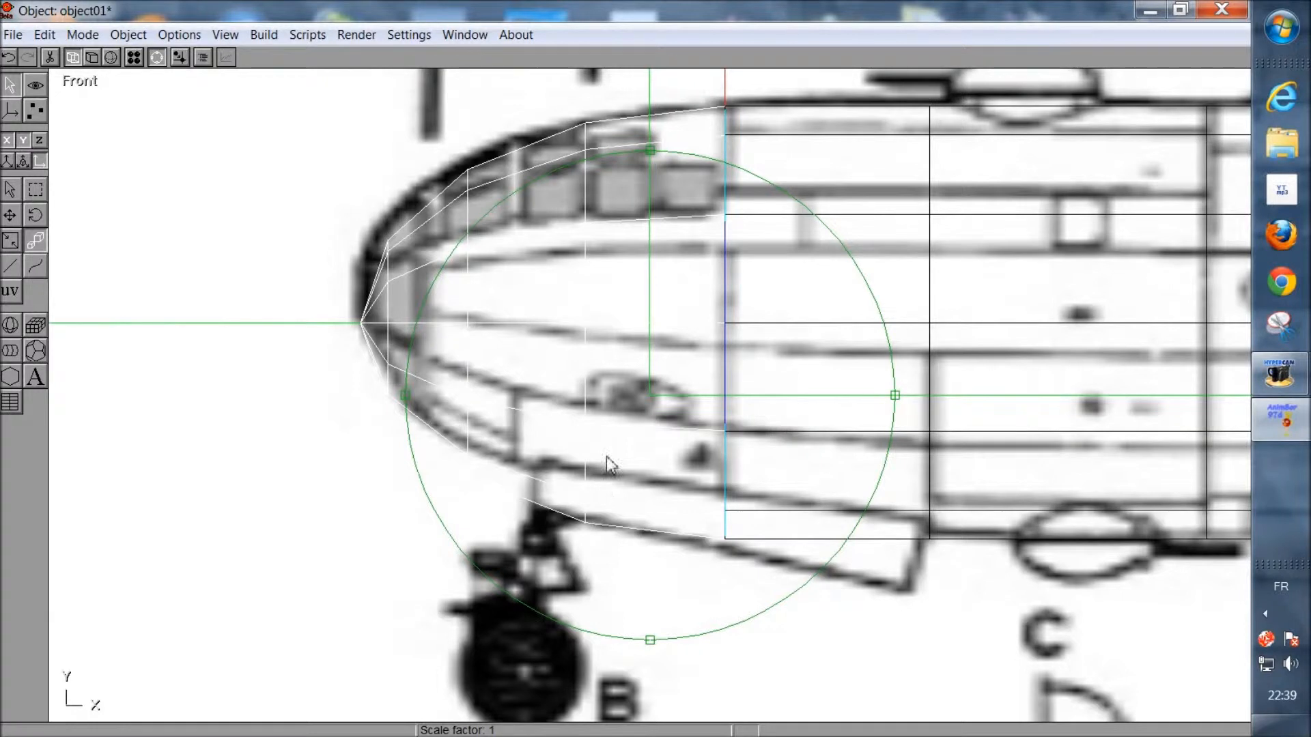
Step: In point editing mode, select the nose tip and its first two rings and move them straight up towards the blueprint outline
middle_drag(623, 400, 629, 427)
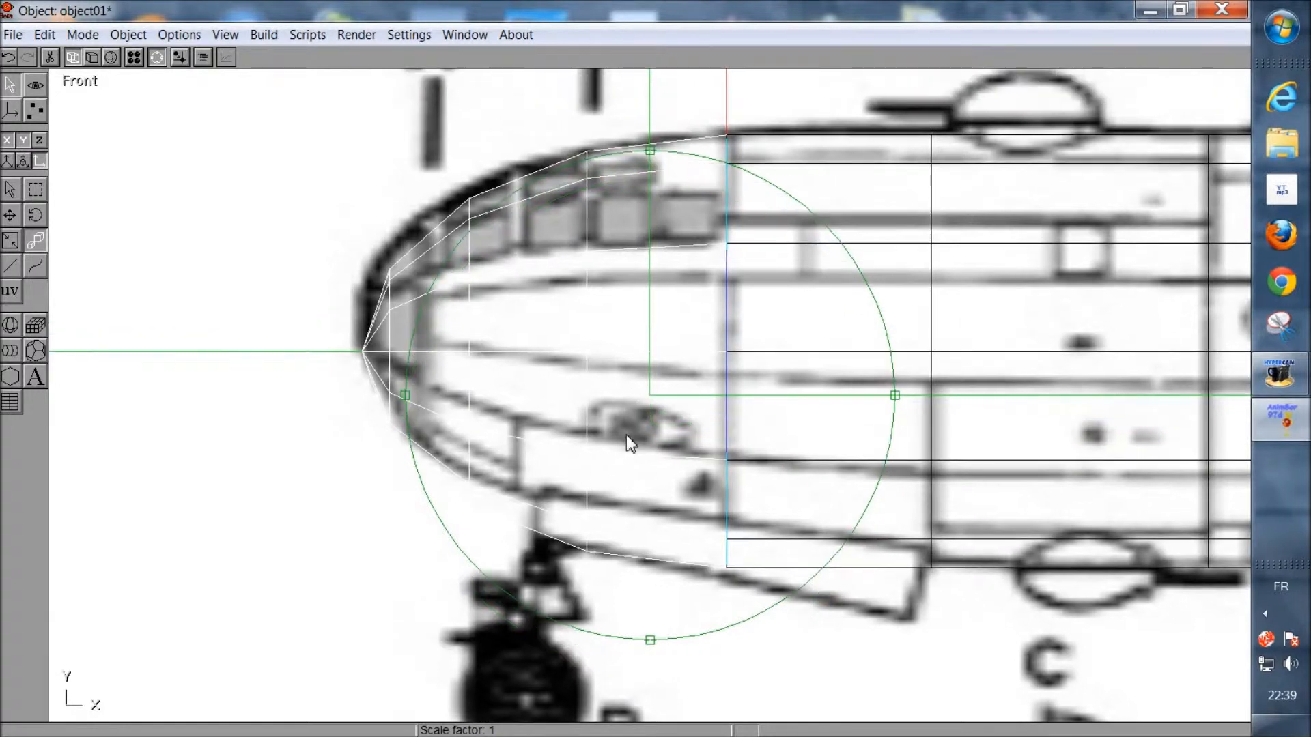
click(161, 62)
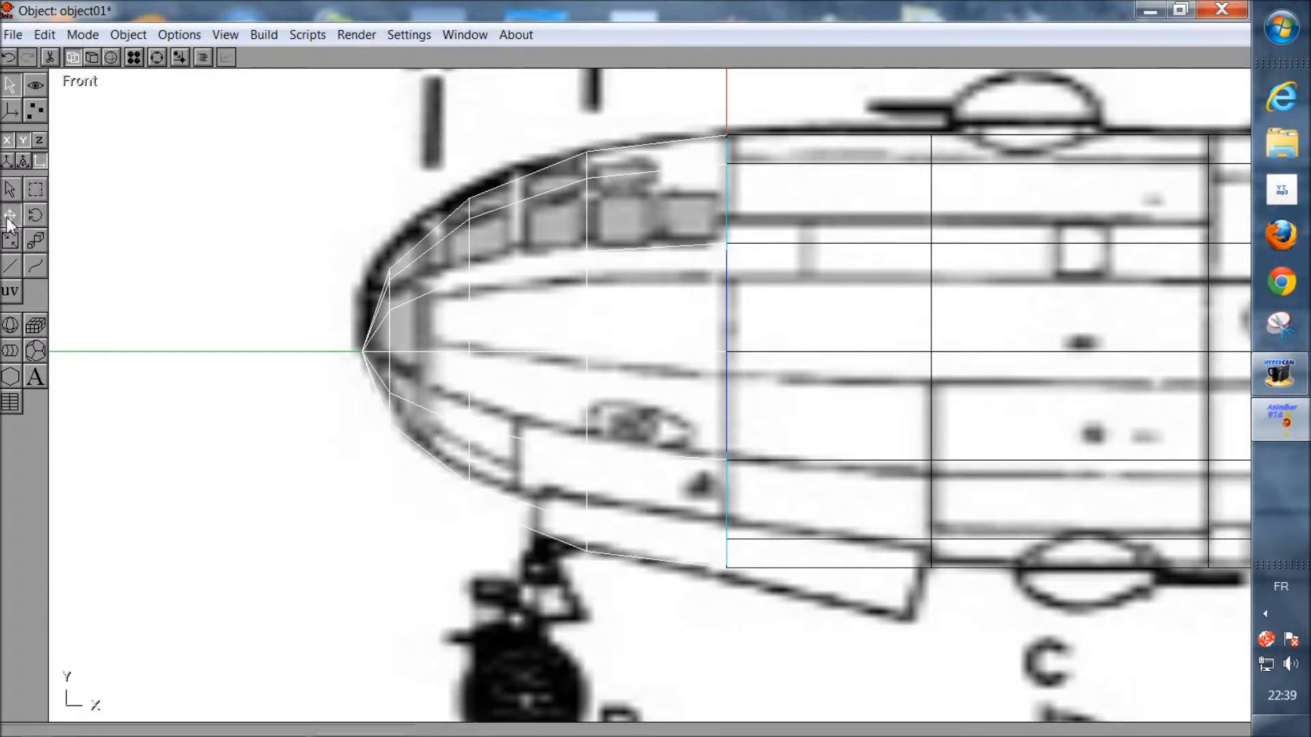
click(37, 113)
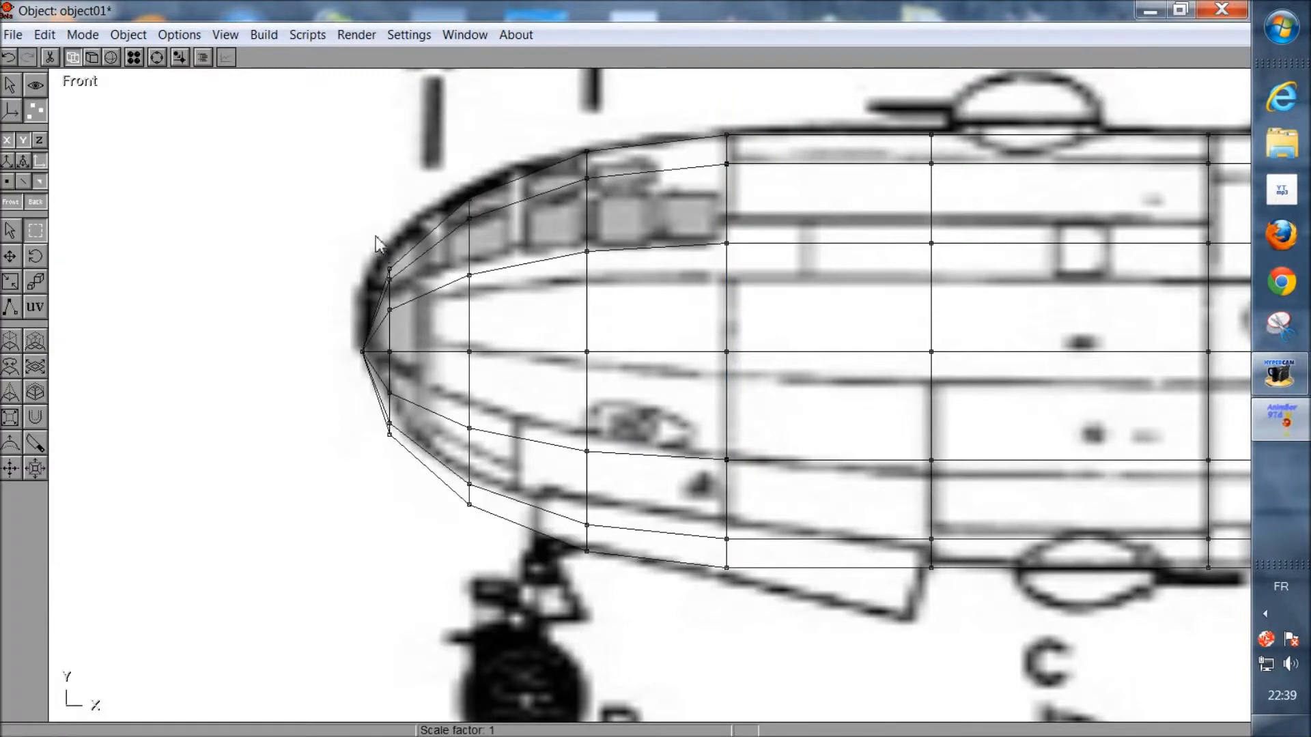
mouse_move(315, 211)
mouse_down()
mouse_move(451, 515)
mouse_move(539, 587)
mouse_up()
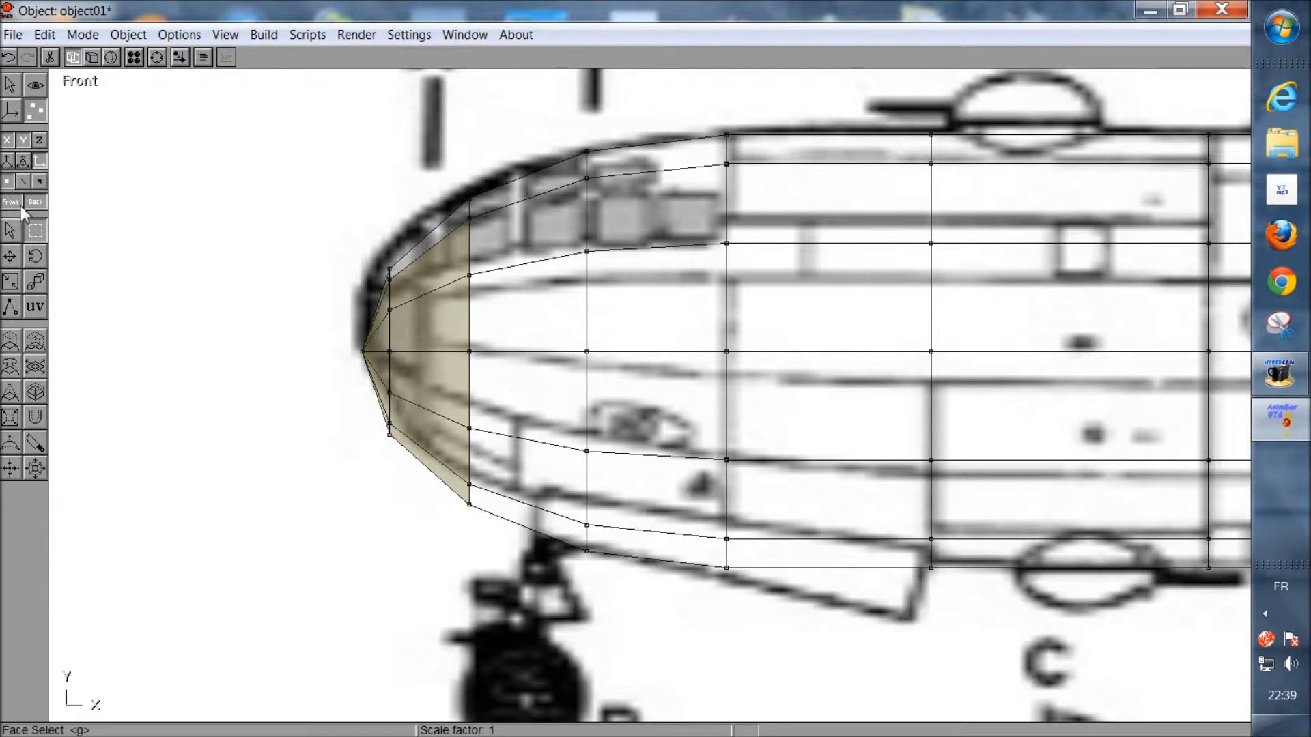
drag(298, 140, 547, 545)
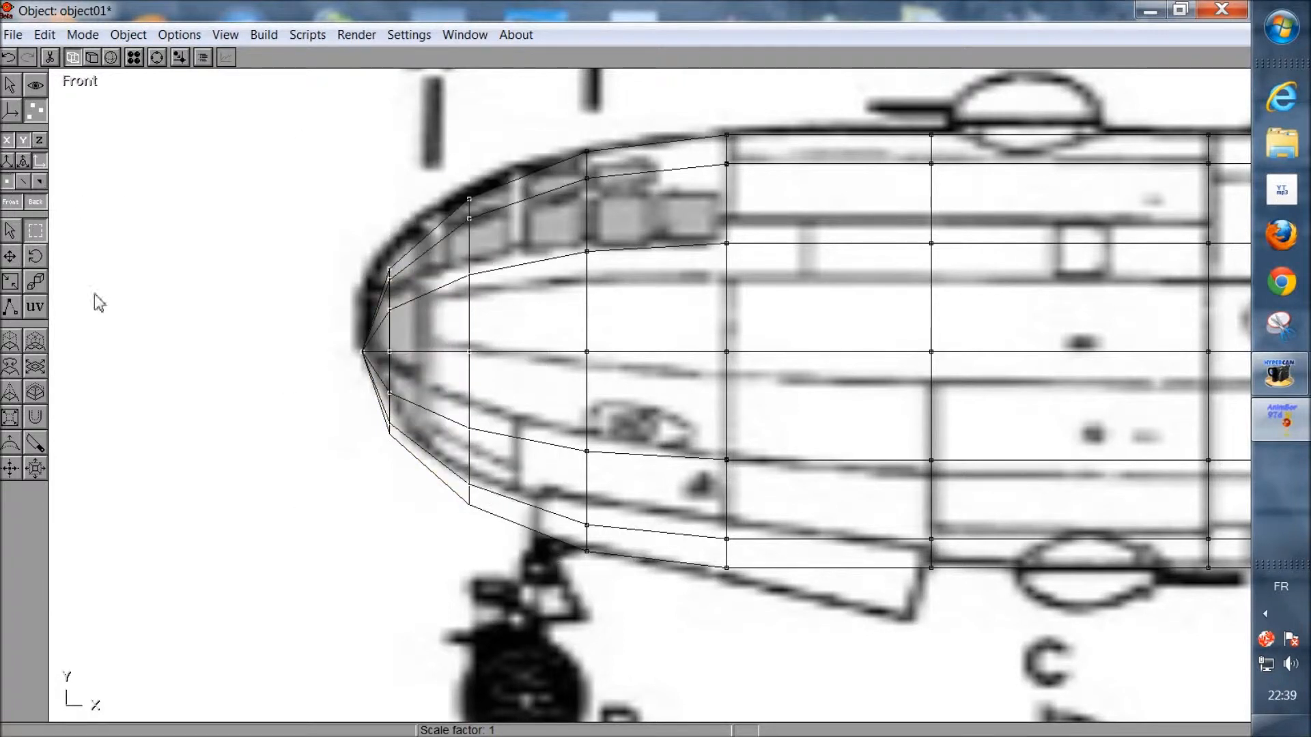
click(16, 259)
click(9, 142)
drag(149, 298, 147, 274)
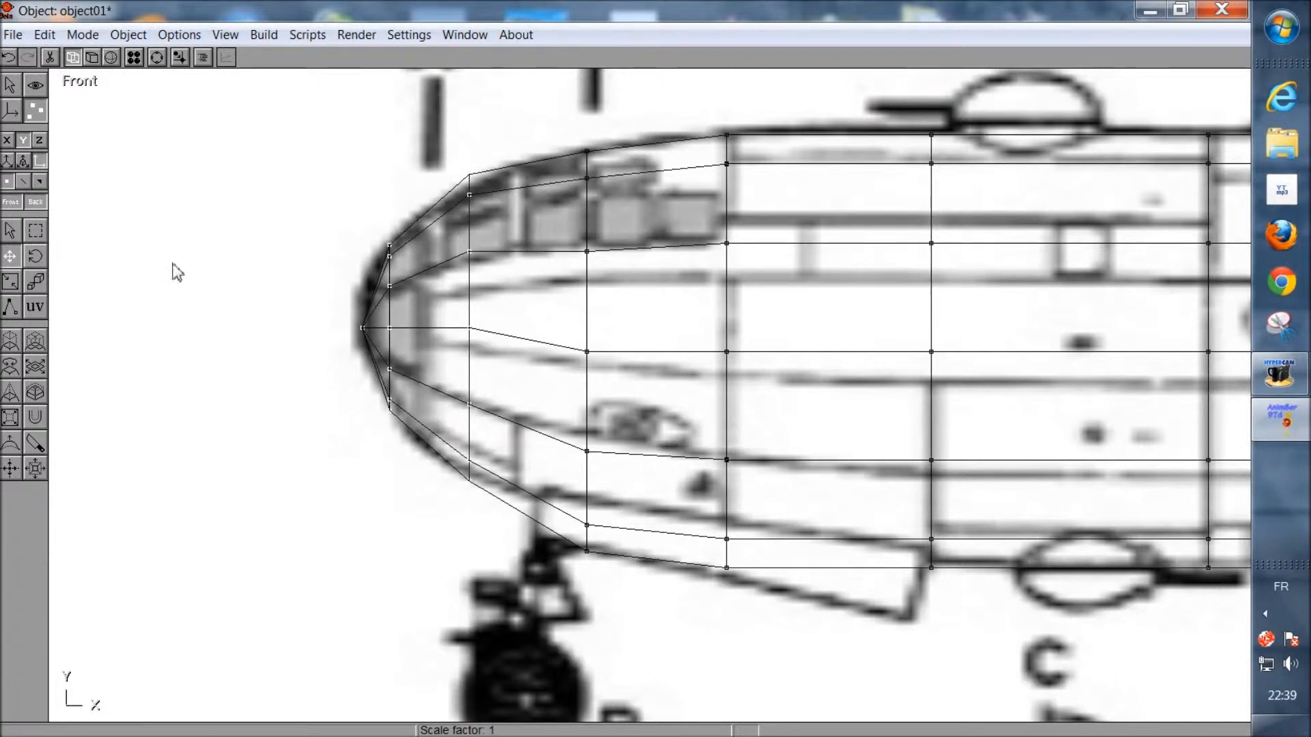
Step: Select the second ring behind the nose tip and scale it vertically by 0.946 to follow the blueprint outline
click(35, 230)
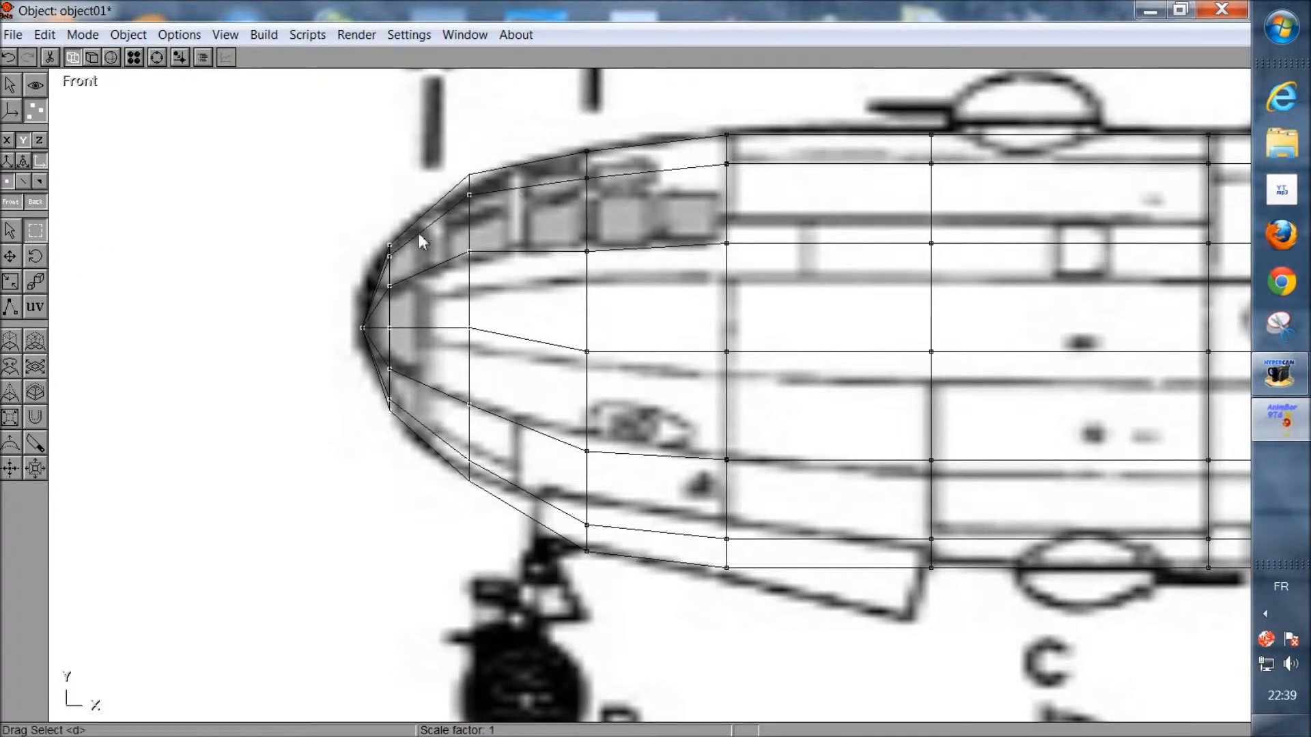
drag(463, 164, 520, 519)
click(10, 282)
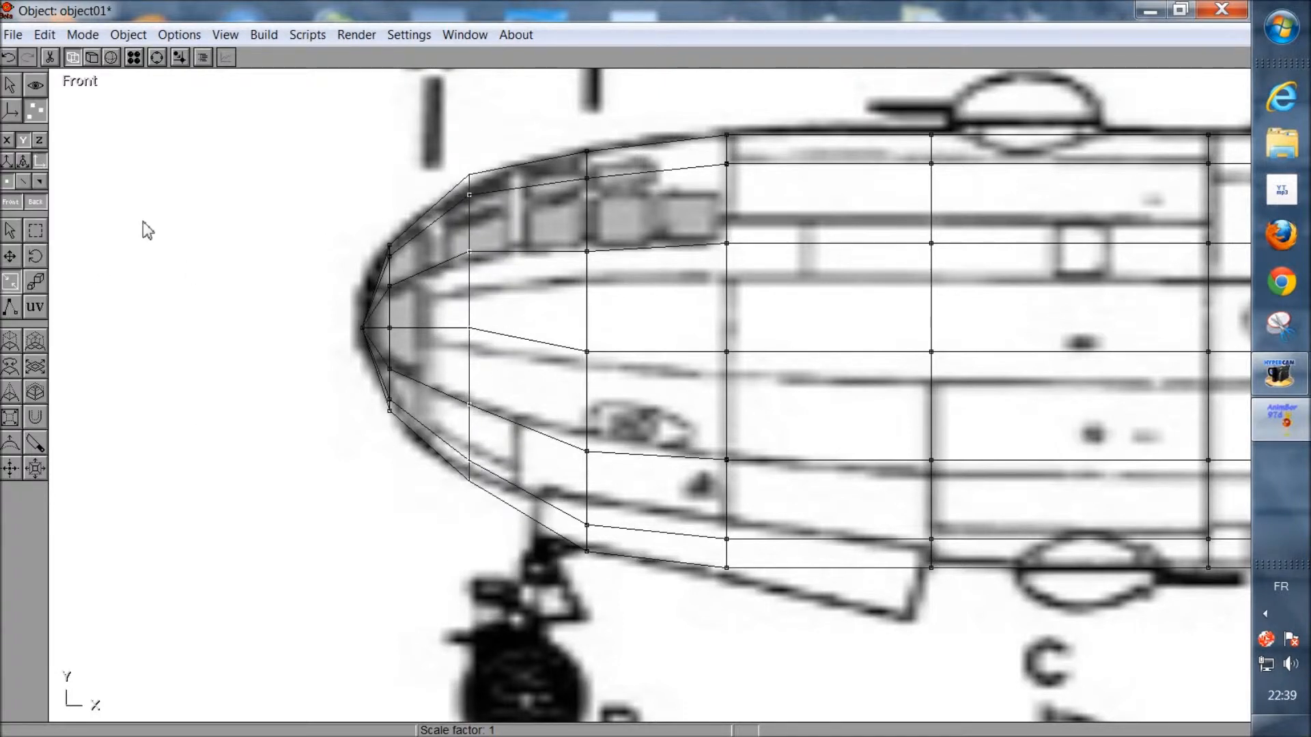
drag(196, 152, 239, 161)
drag(235, 163, 237, 159)
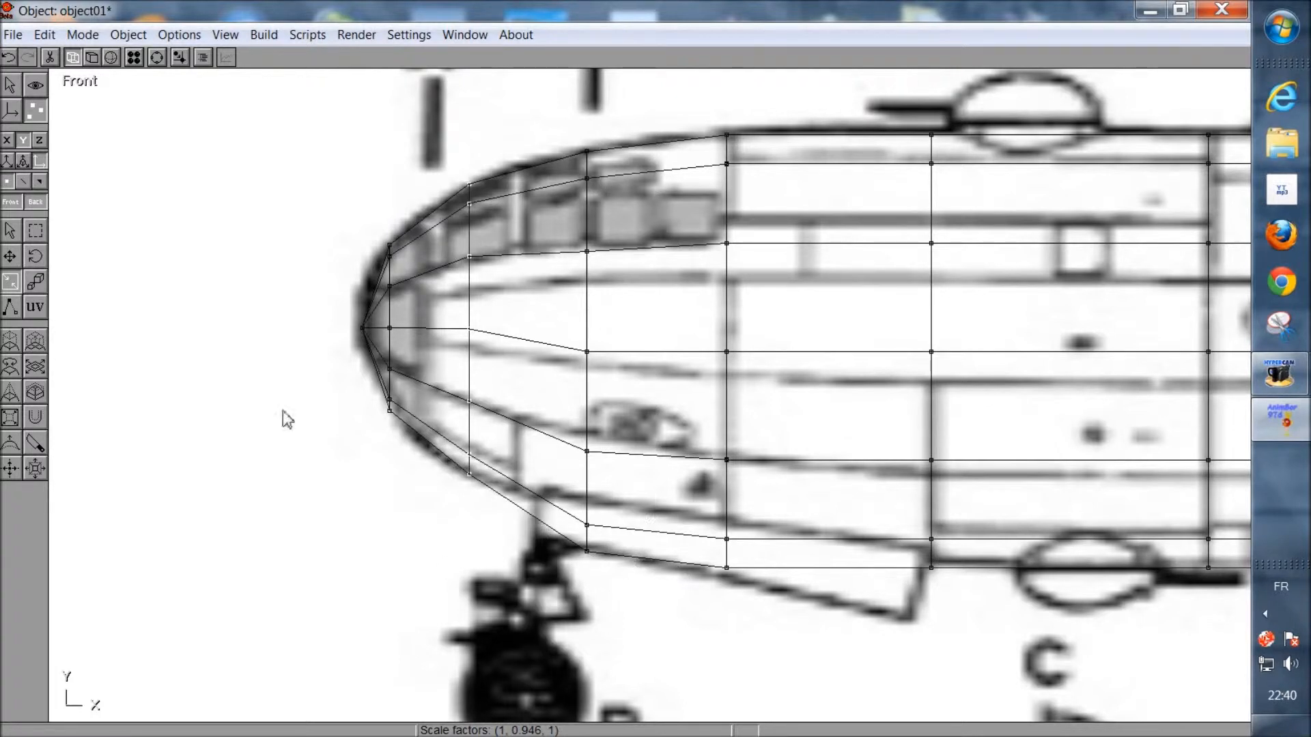
Step: Scale the lower half of the third ring behind the nose tip vertically by 0.787 to match the blueprint's belly line
click(36, 231)
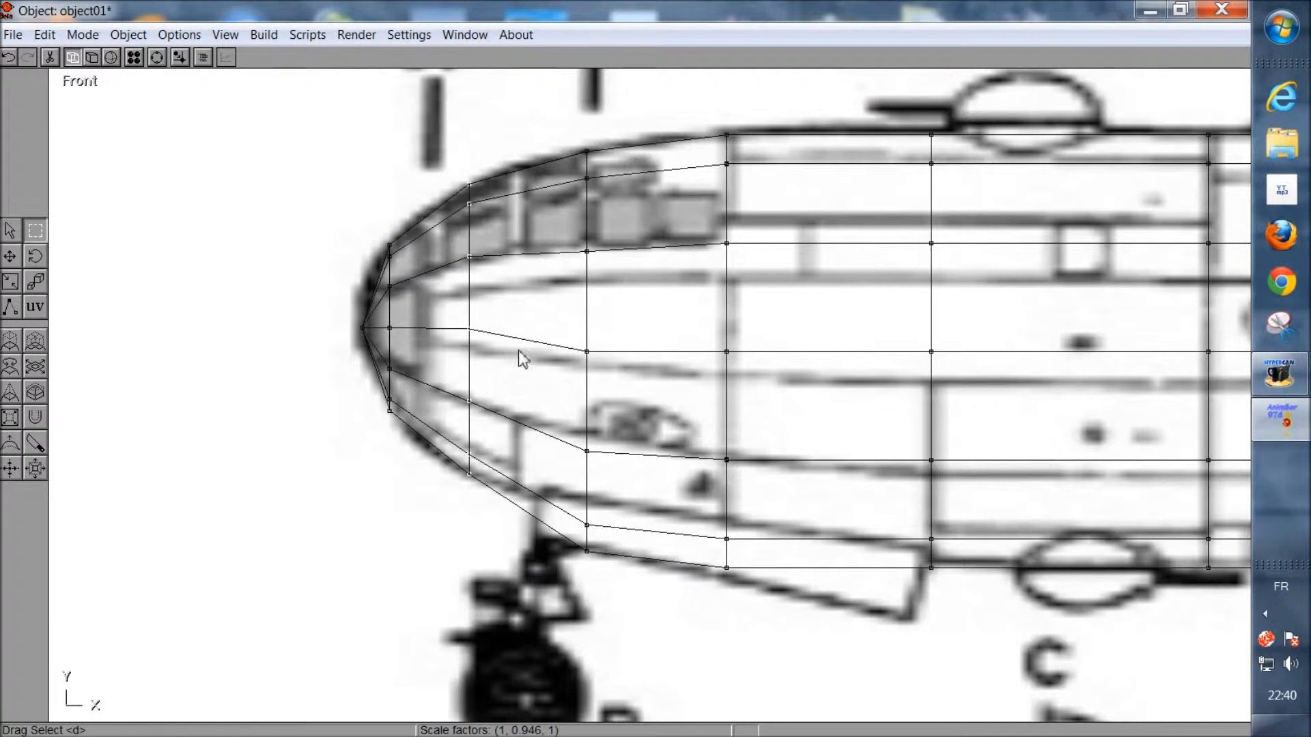
drag(565, 315, 654, 600)
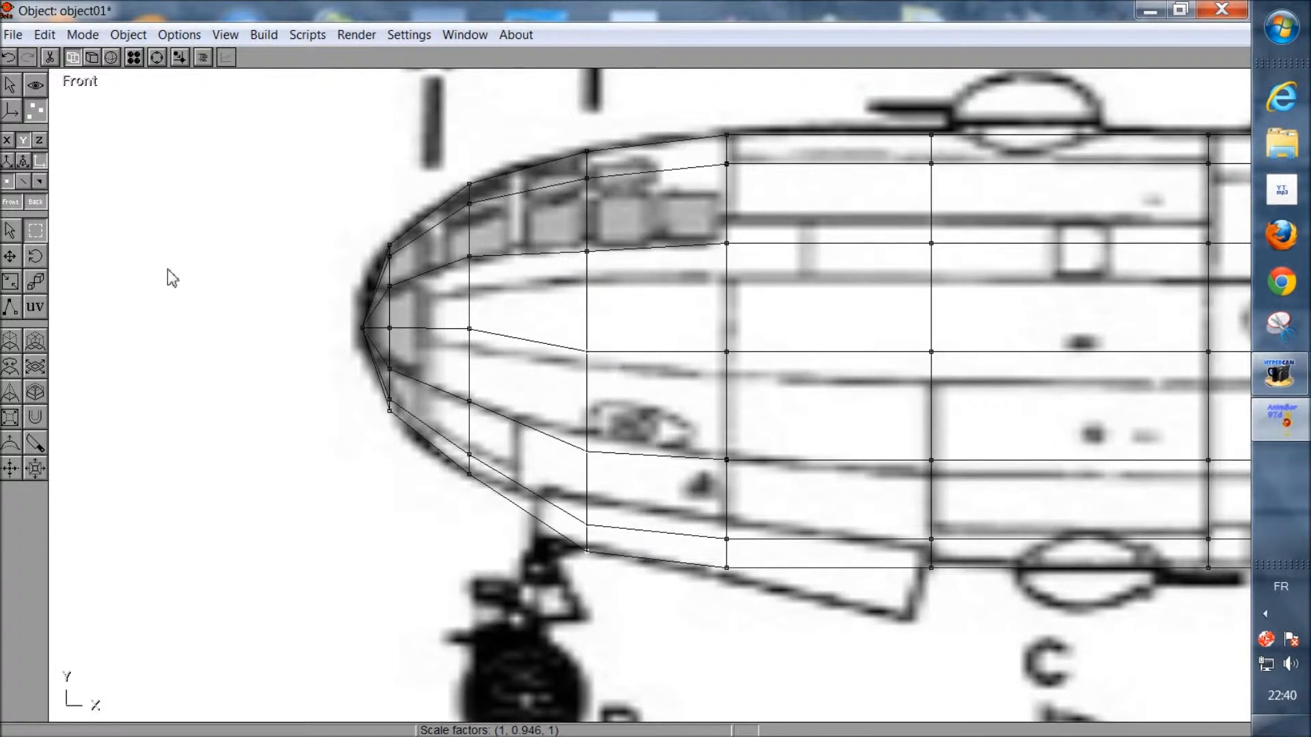
drag(152, 205, 155, 252)
Step: Select the lower half of the ring at the nose-fuselage joint and scale it vertically by 0.811
click(36, 230)
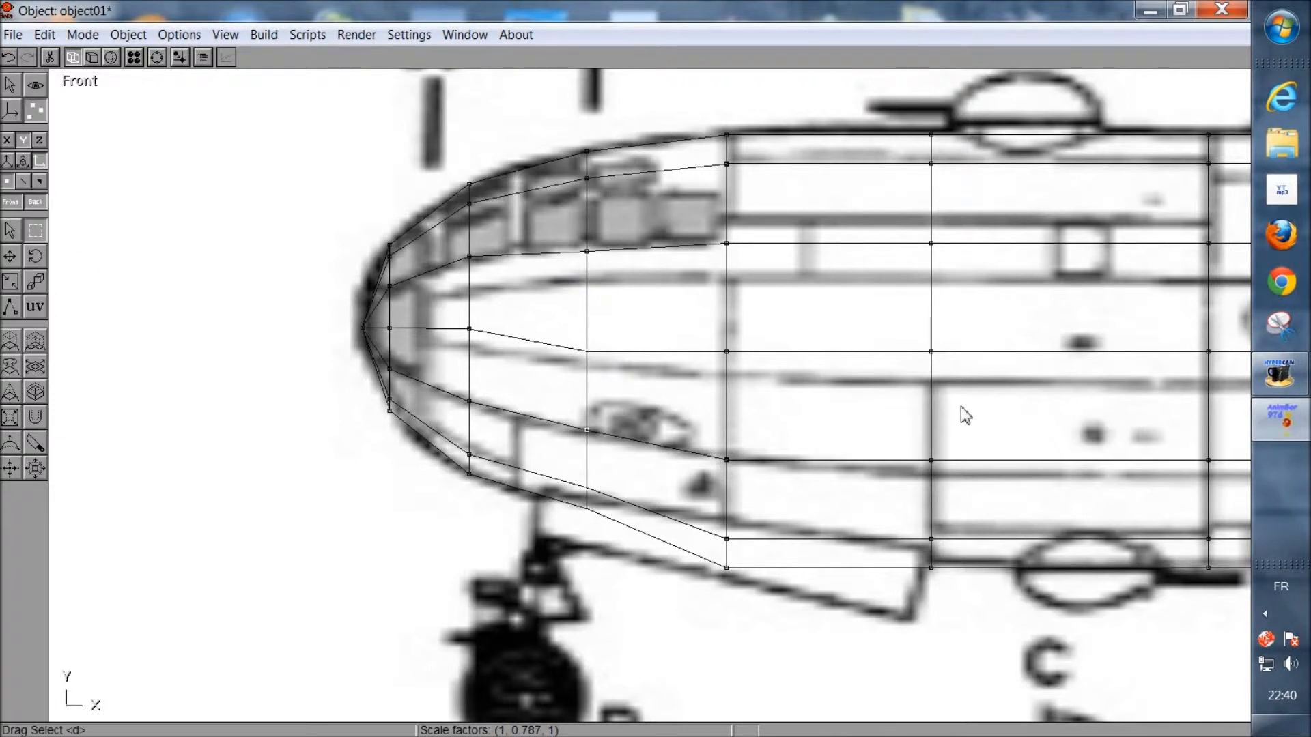
drag(708, 327, 812, 638)
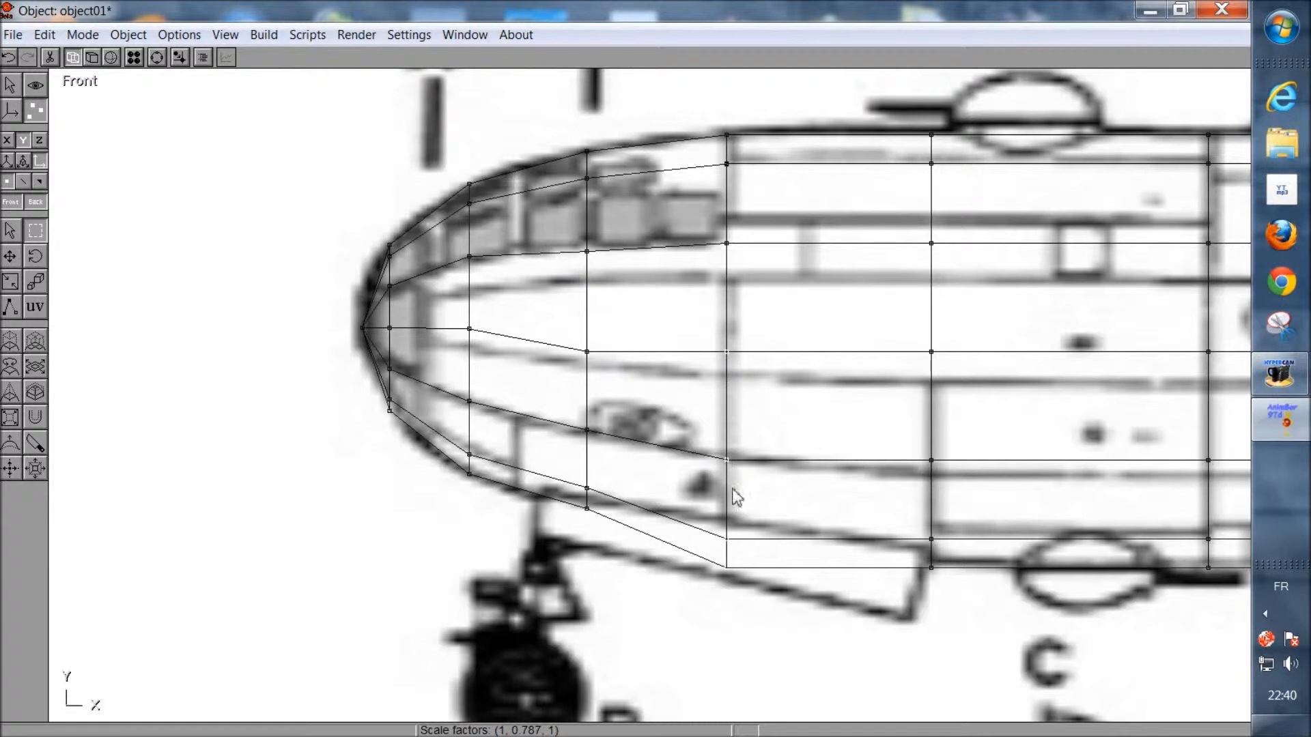
click(11, 282)
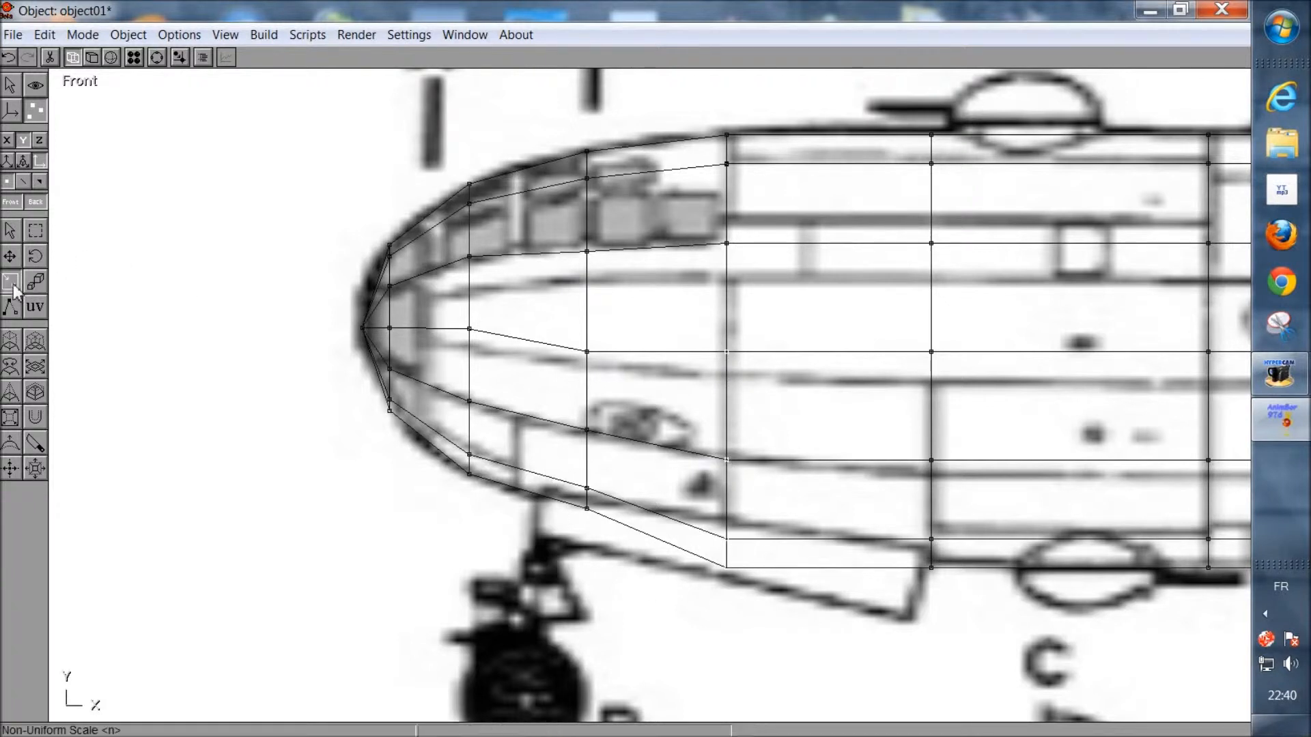
drag(194, 293, 196, 322)
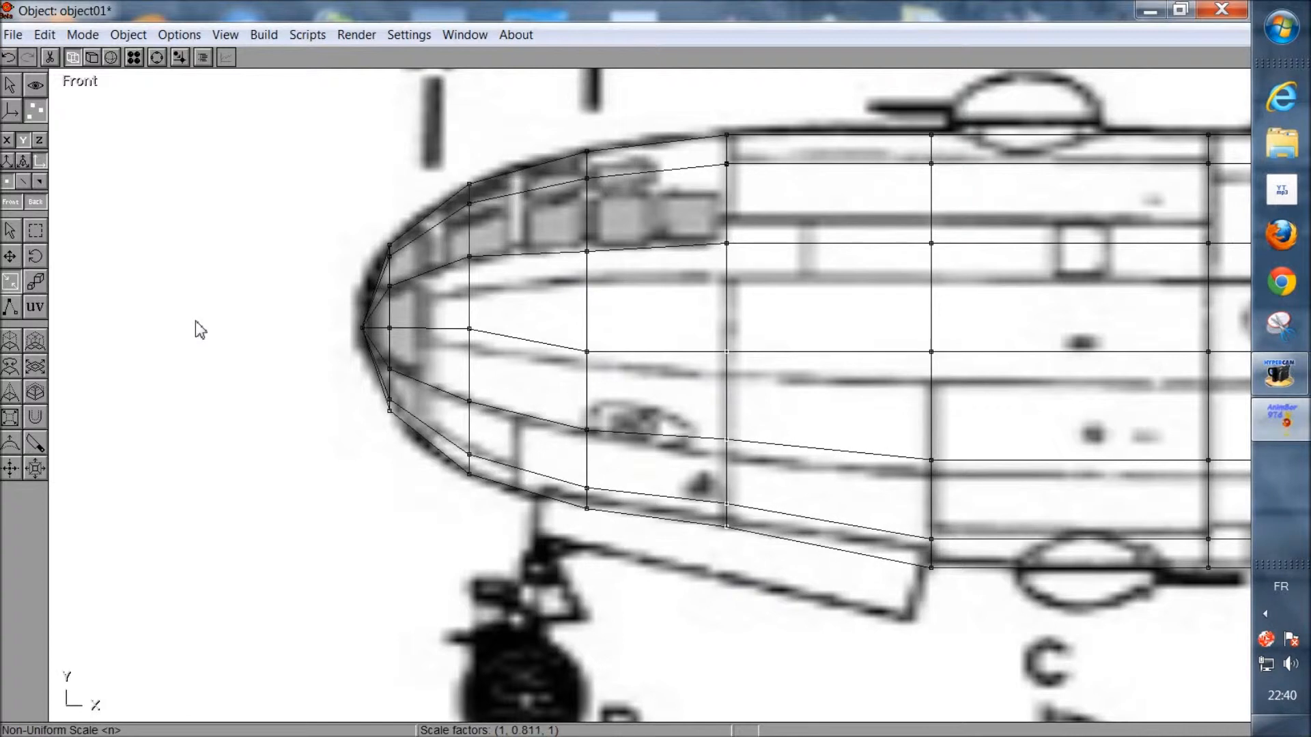
Step: Move the lower-half points of the first fuselage ring behind the joint slightly upward onto the blueprint's lower edge
click(36, 230)
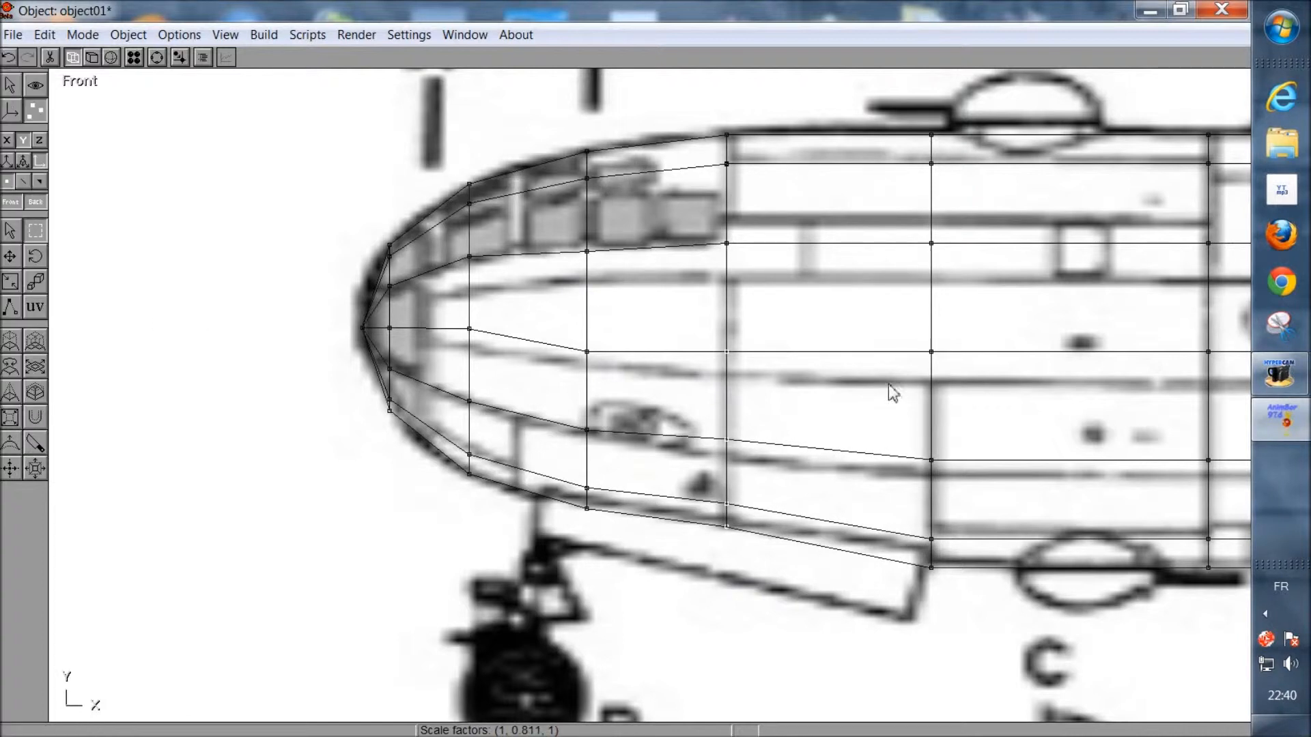
drag(907, 332, 994, 604)
click(10, 256)
drag(196, 318, 196, 307)
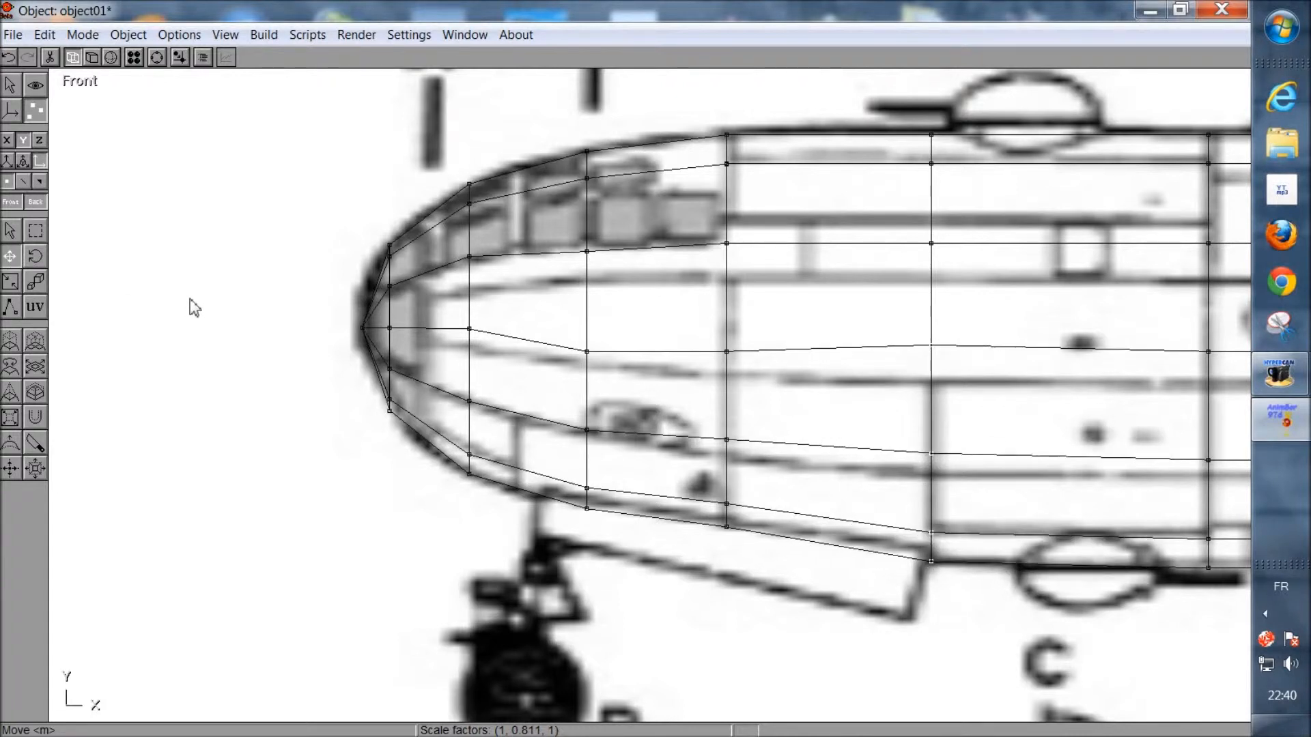
Step: Reselect the lower half of the joint ring and scale it vertically by 1.03 to smooth the belly line
click(35, 230)
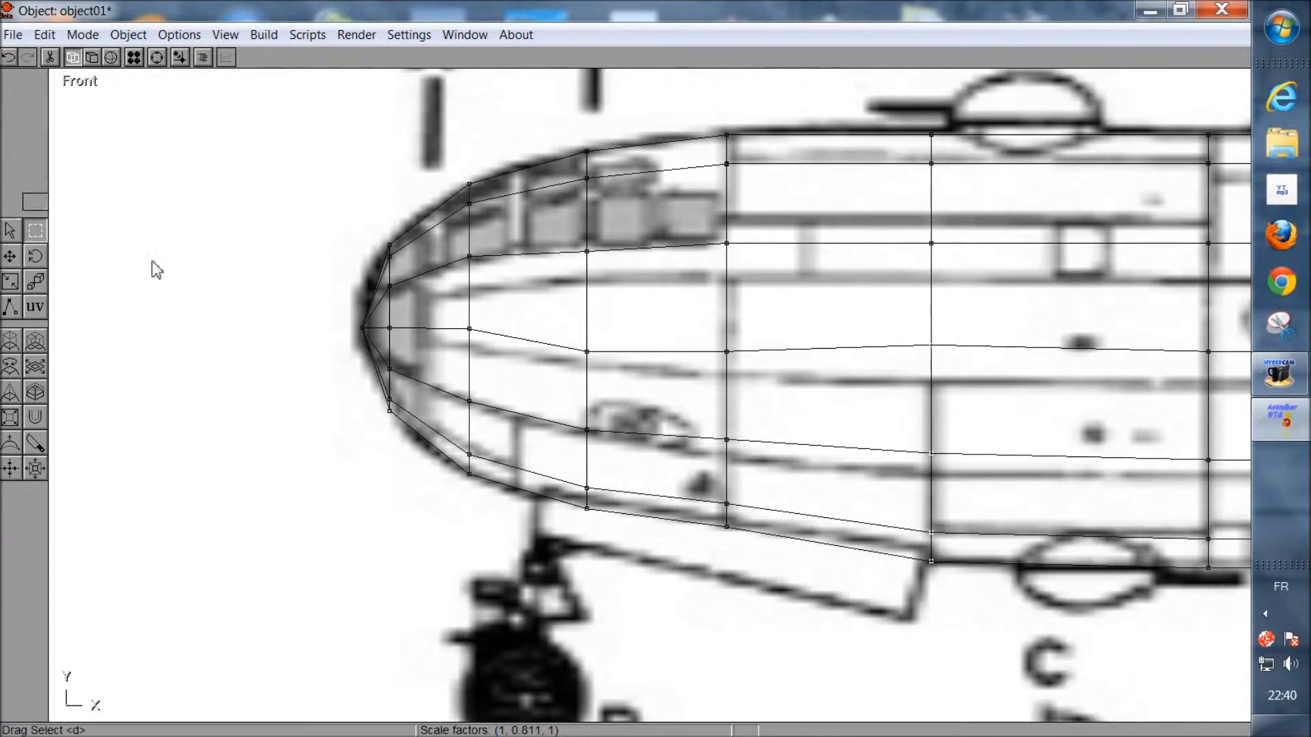
drag(693, 330, 798, 564)
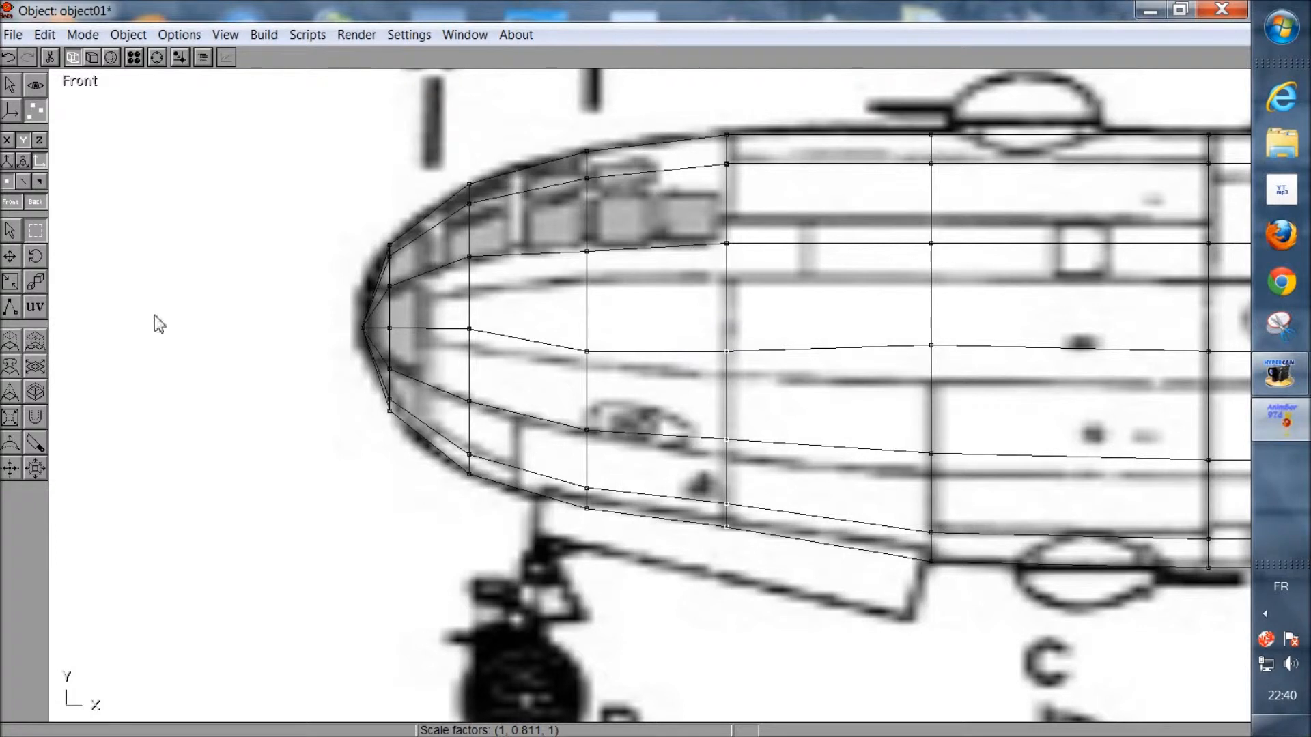
click(36, 281)
drag(216, 329, 227, 327)
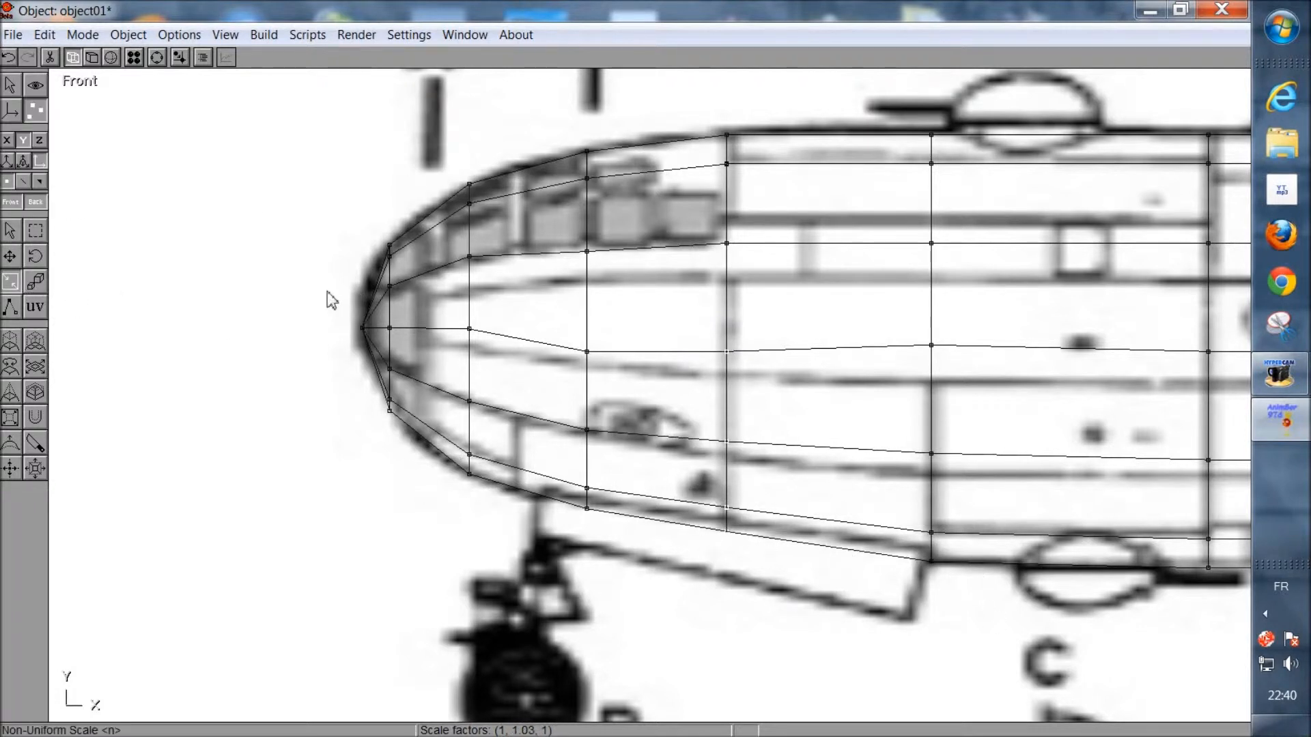
Step: Inspect the reshaped nose and fuselage rings in wireframe from several angles and in the front view
click(156, 60)
right_drag(821, 314, 587, 308)
middle_drag(785, 434, 638, 441)
mouse_move(640, 447)
mouse_down()
mouse_move(655, 430)
mouse_move(649, 410)
mouse_move(610, 459)
mouse_move(625, 451)
mouse_up()
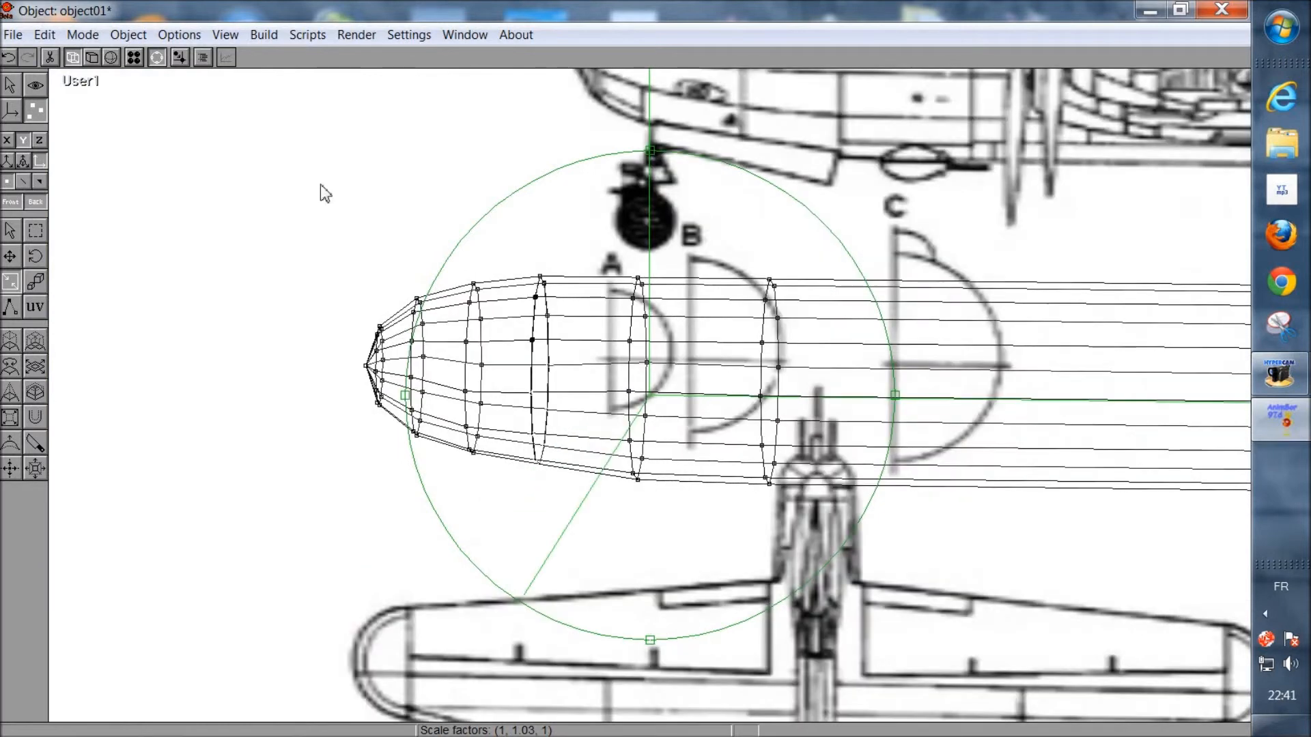
mouse_move(571, 449)
mouse_down()
mouse_move(592, 452)
mouse_move(578, 450)
mouse_up()
click(225, 34)
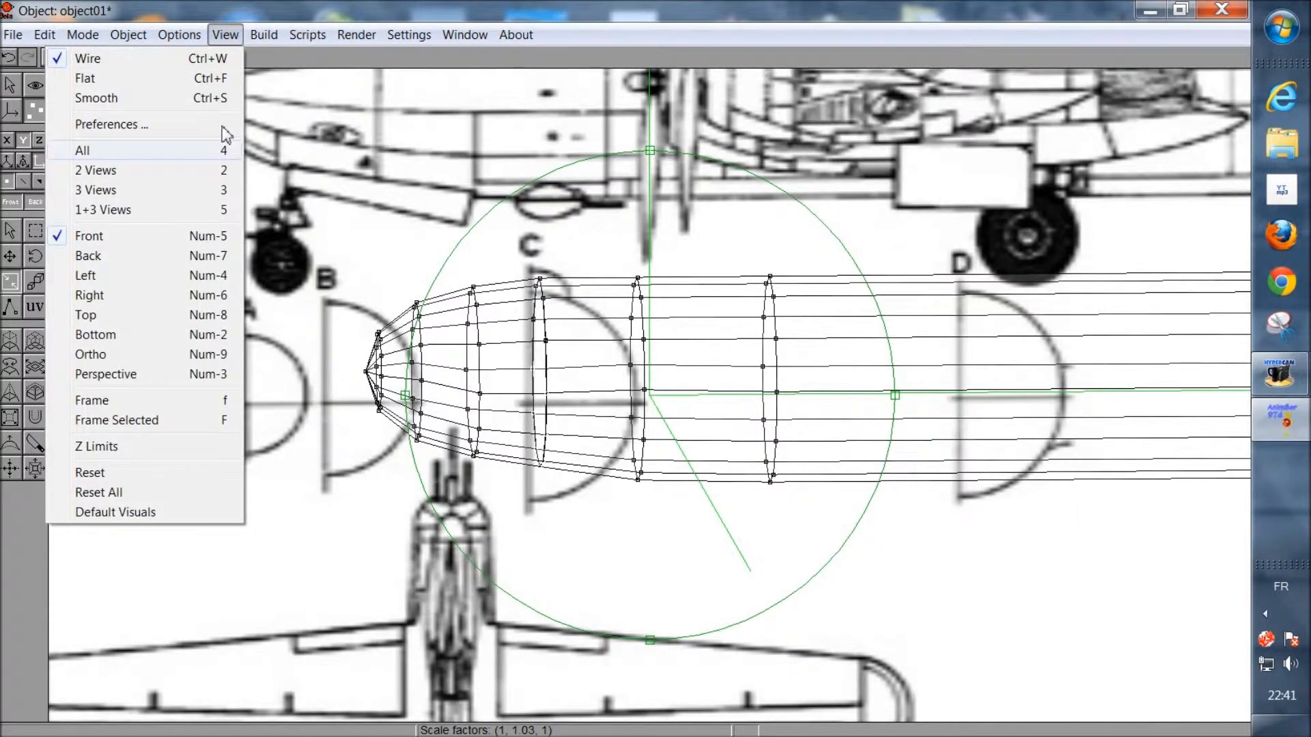
click(137, 239)
scroll(600, 460, up, 3)
scroll(610, 469, down, 3)
scroll(748, 474, up, 3)
click(161, 63)
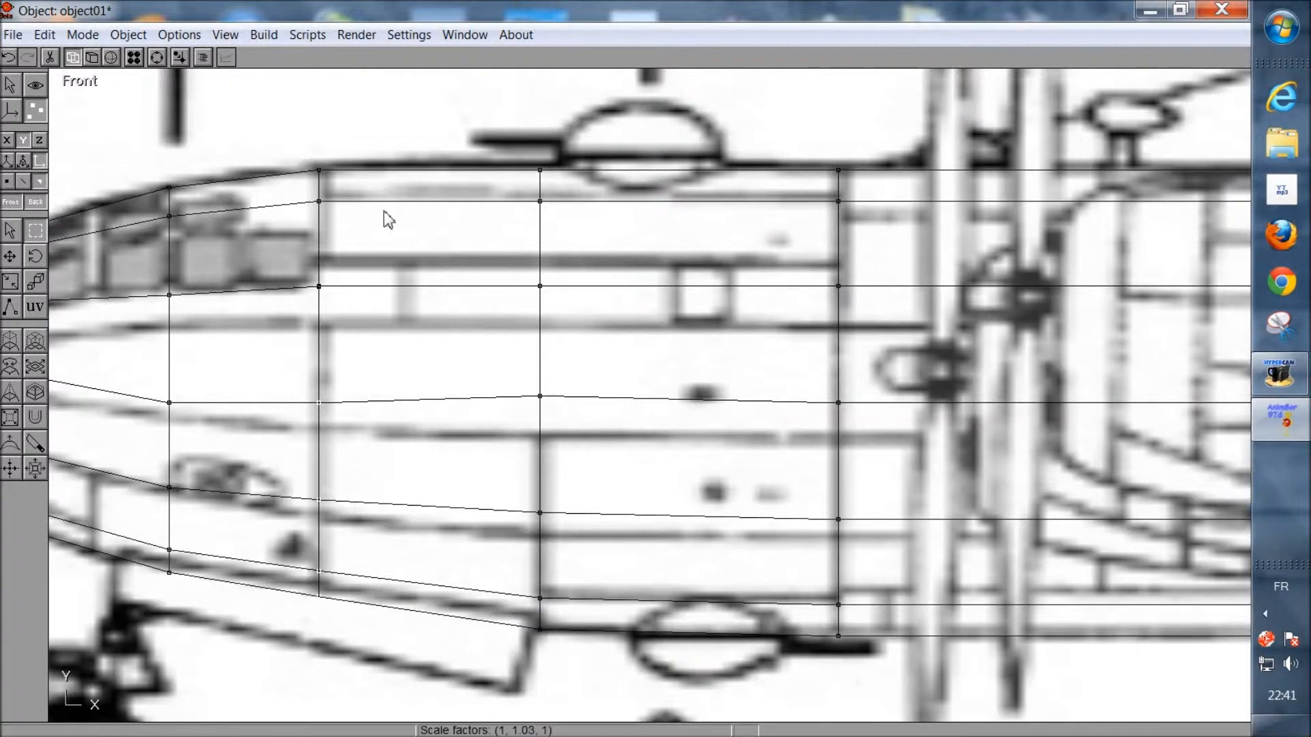
drag(525, 132, 590, 712)
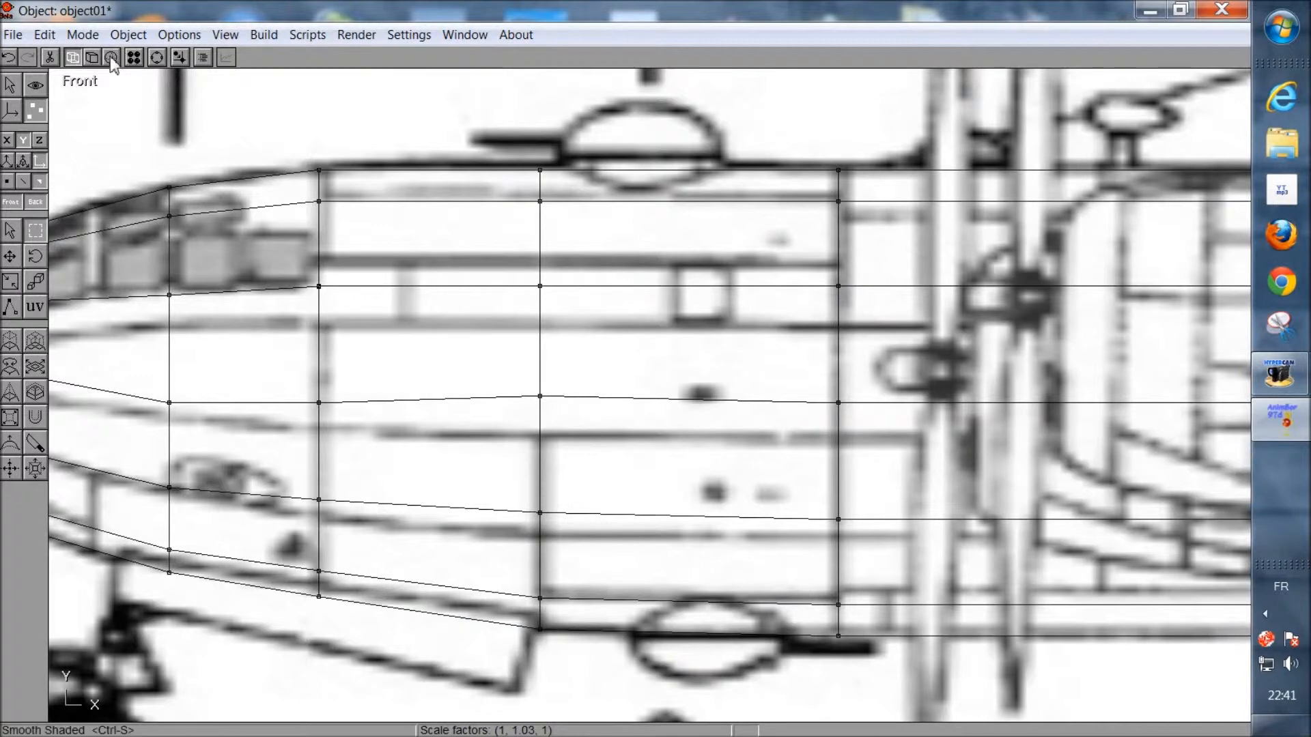
Step: Display the model with flat shading and examine the joint between nose and fuselage from oblique angles
click(153, 57)
drag(442, 262, 535, 333)
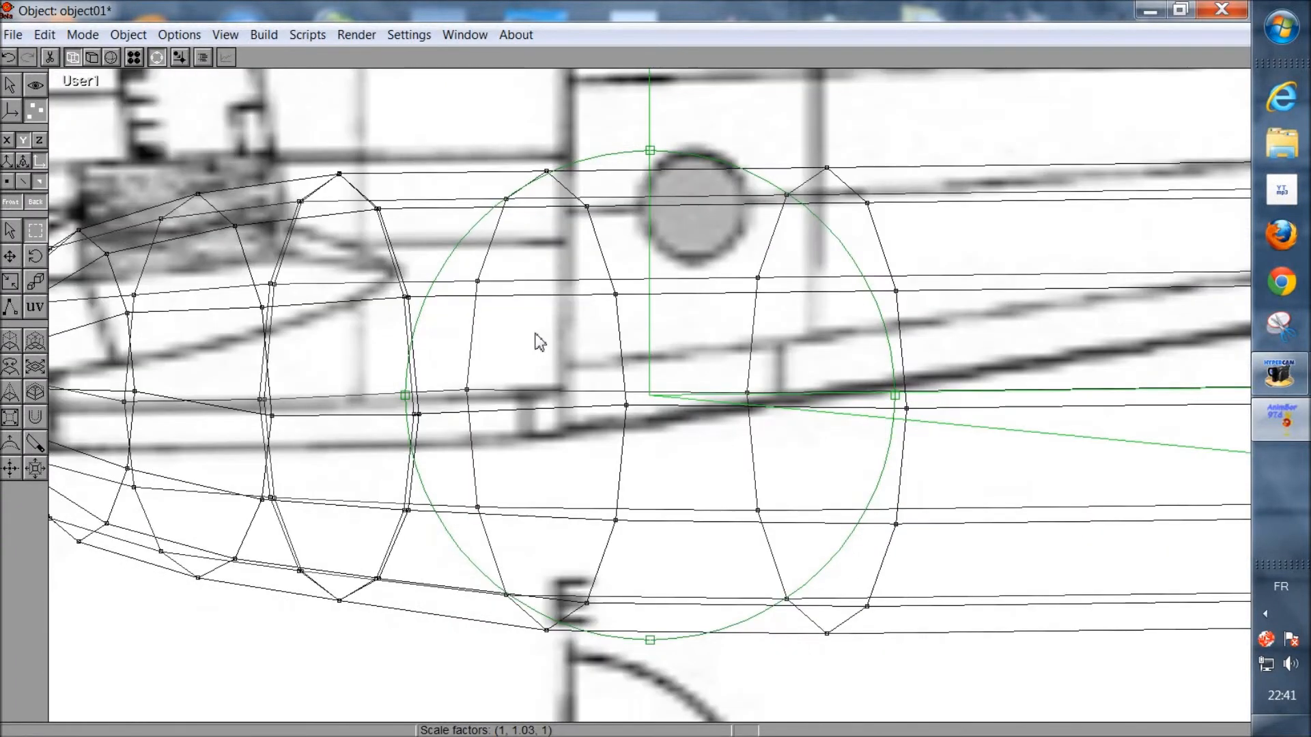
drag(629, 357, 758, 381)
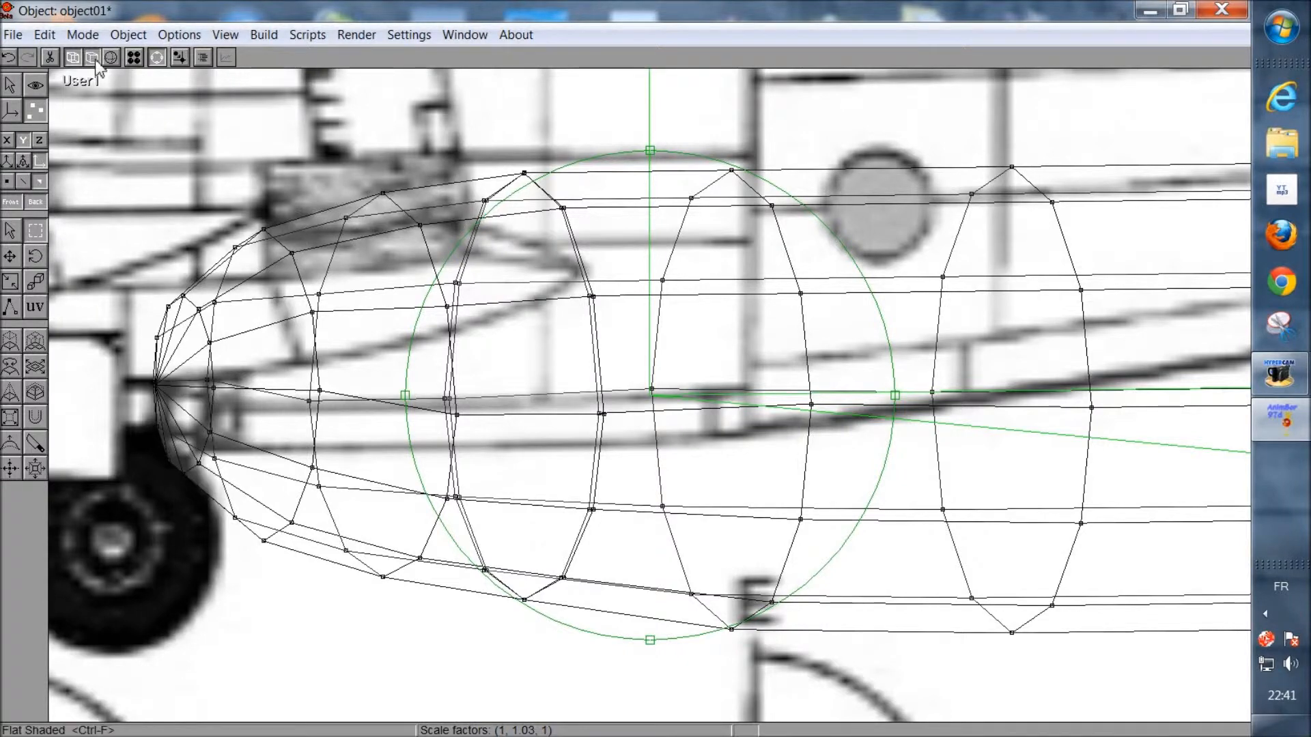
click(72, 58)
mouse_move(483, 313)
mouse_down()
mouse_move(598, 412)
mouse_move(588, 418)
mouse_move(617, 425)
mouse_move(593, 428)
mouse_move(448, 313)
mouse_up()
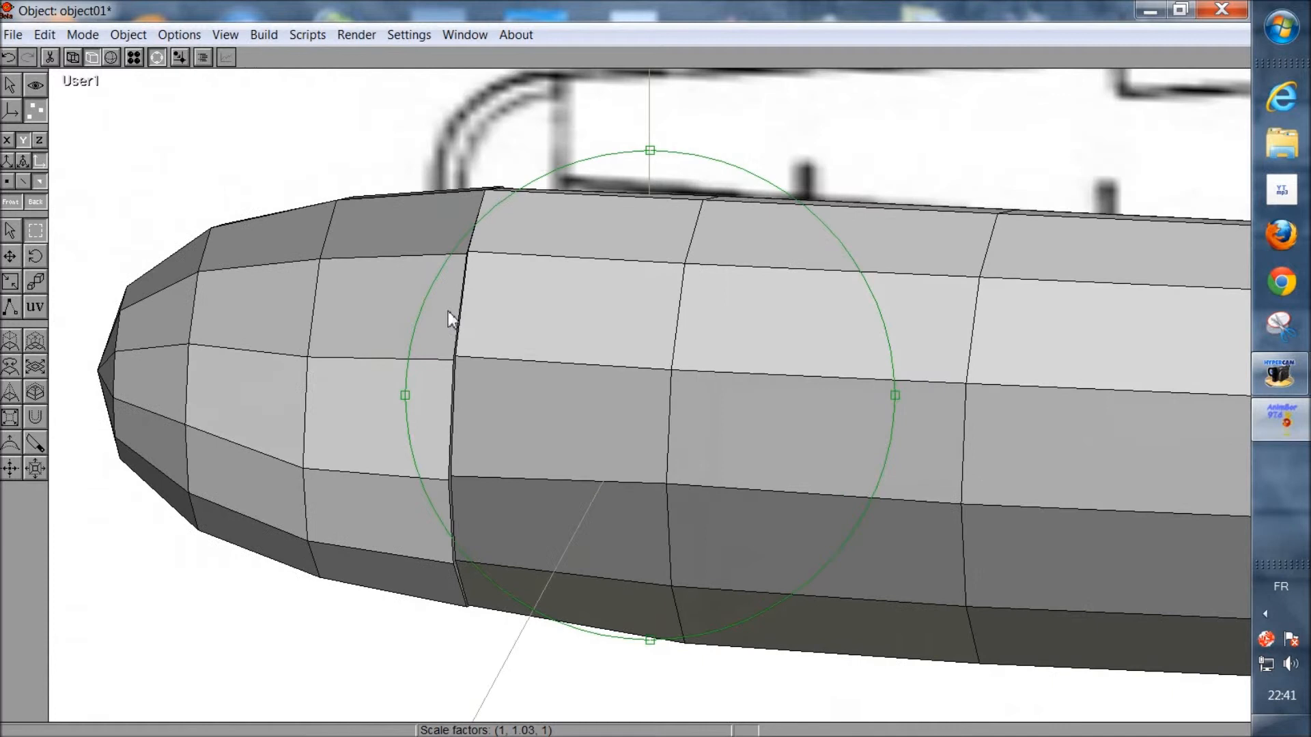
Step: Compare the flat-shaded nose and fuselage with the blueprint in the front view and examine the joint from above
click(217, 38)
click(122, 237)
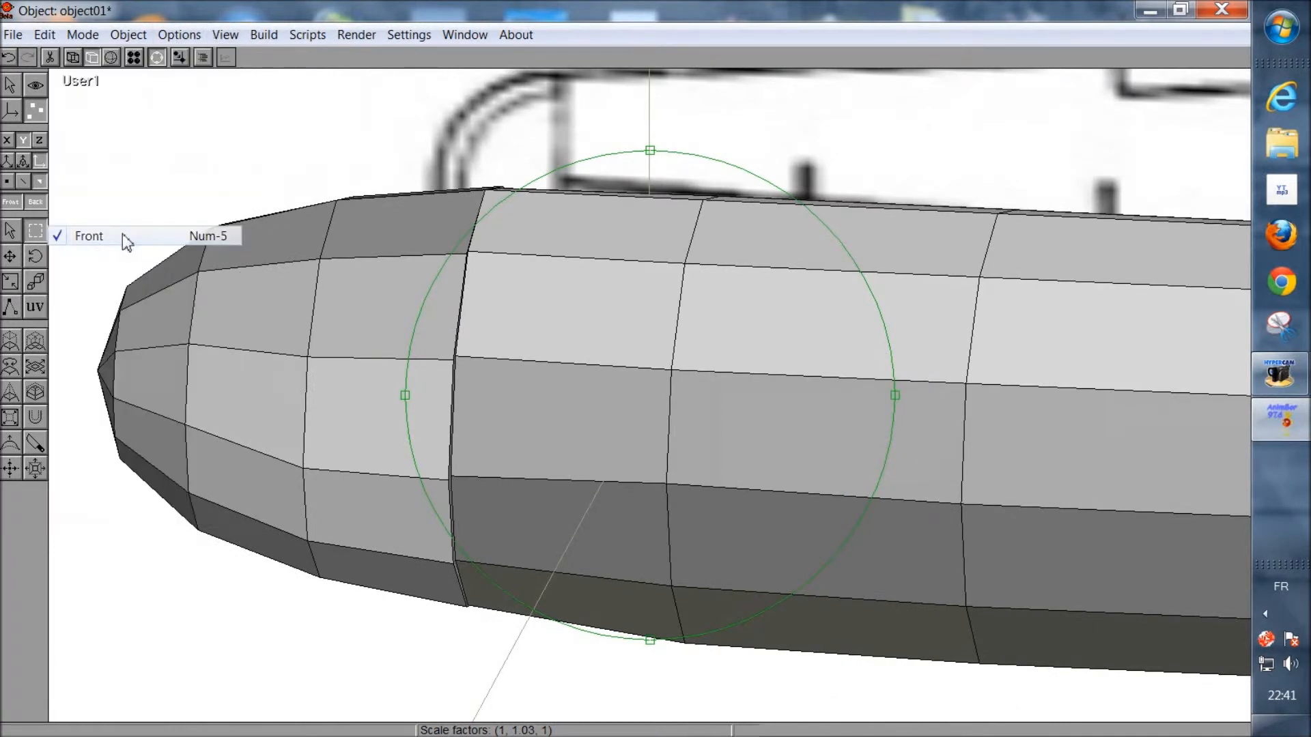
middle_drag(519, 386, 679, 365)
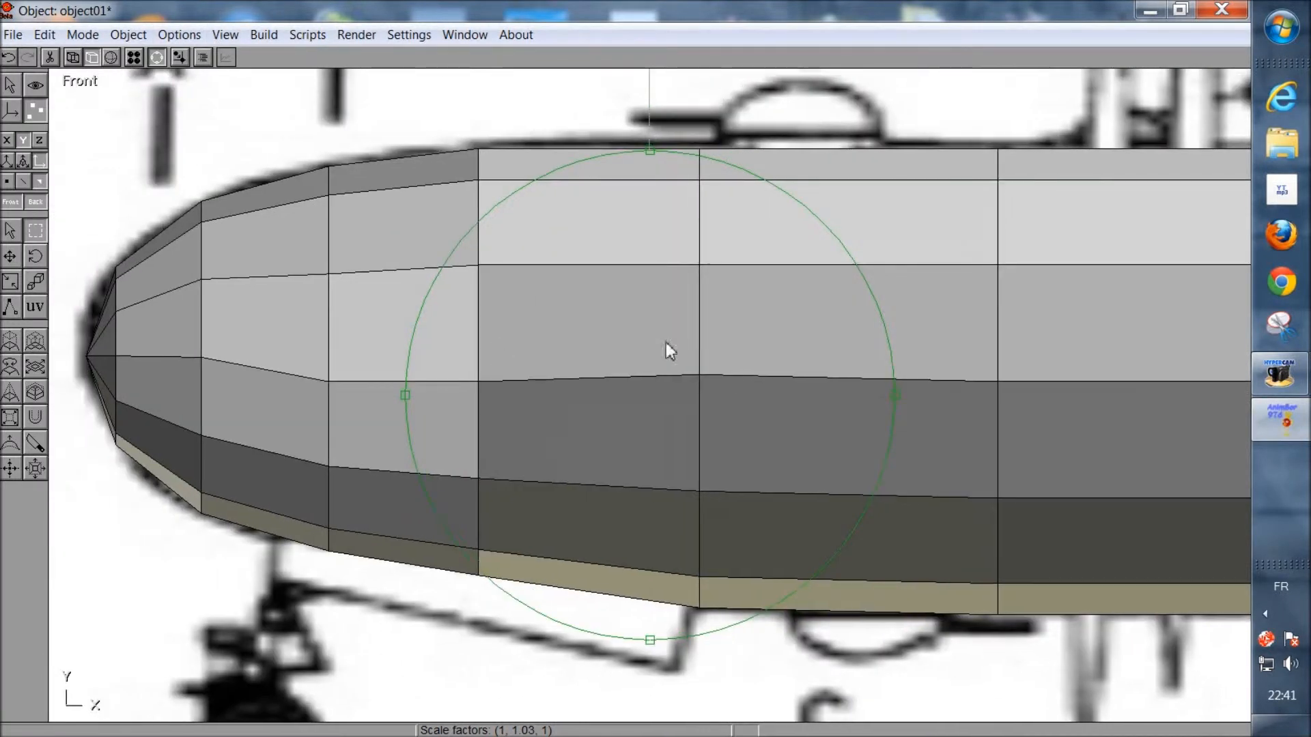
click(157, 60)
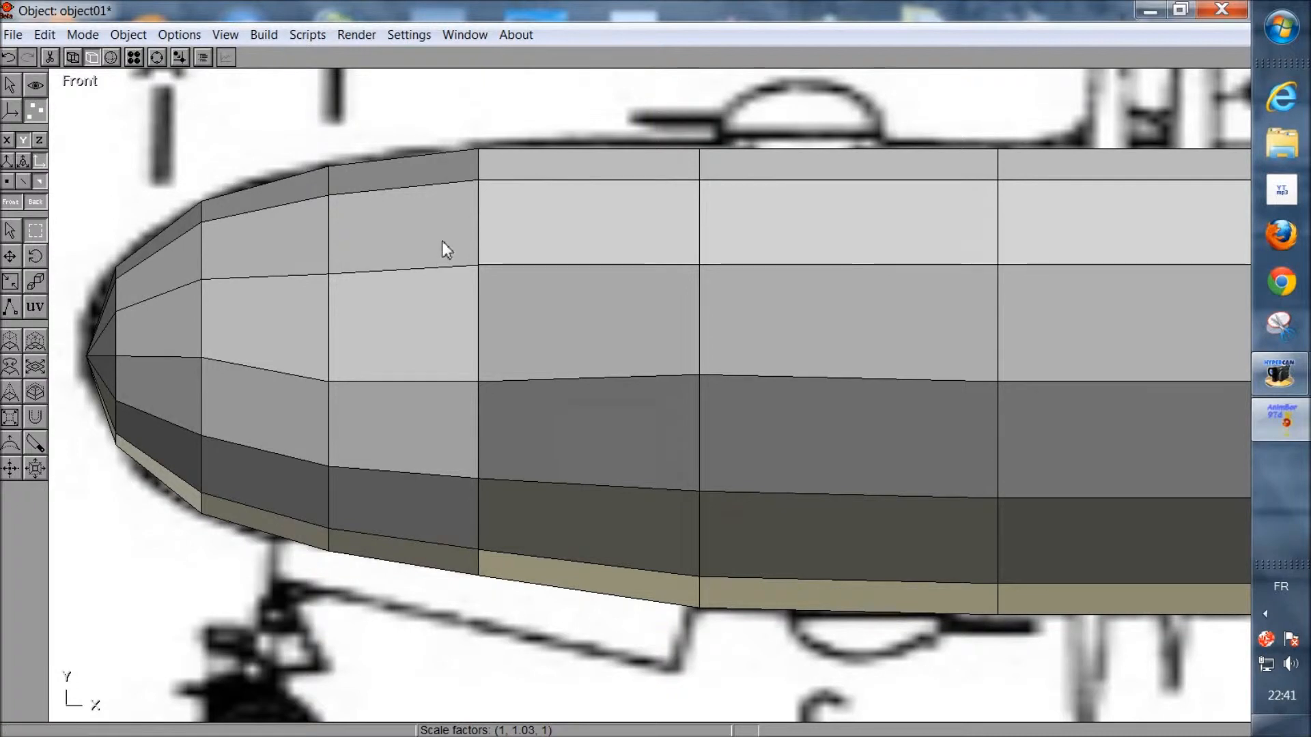
drag(451, 115, 516, 330)
drag(655, 103, 770, 672)
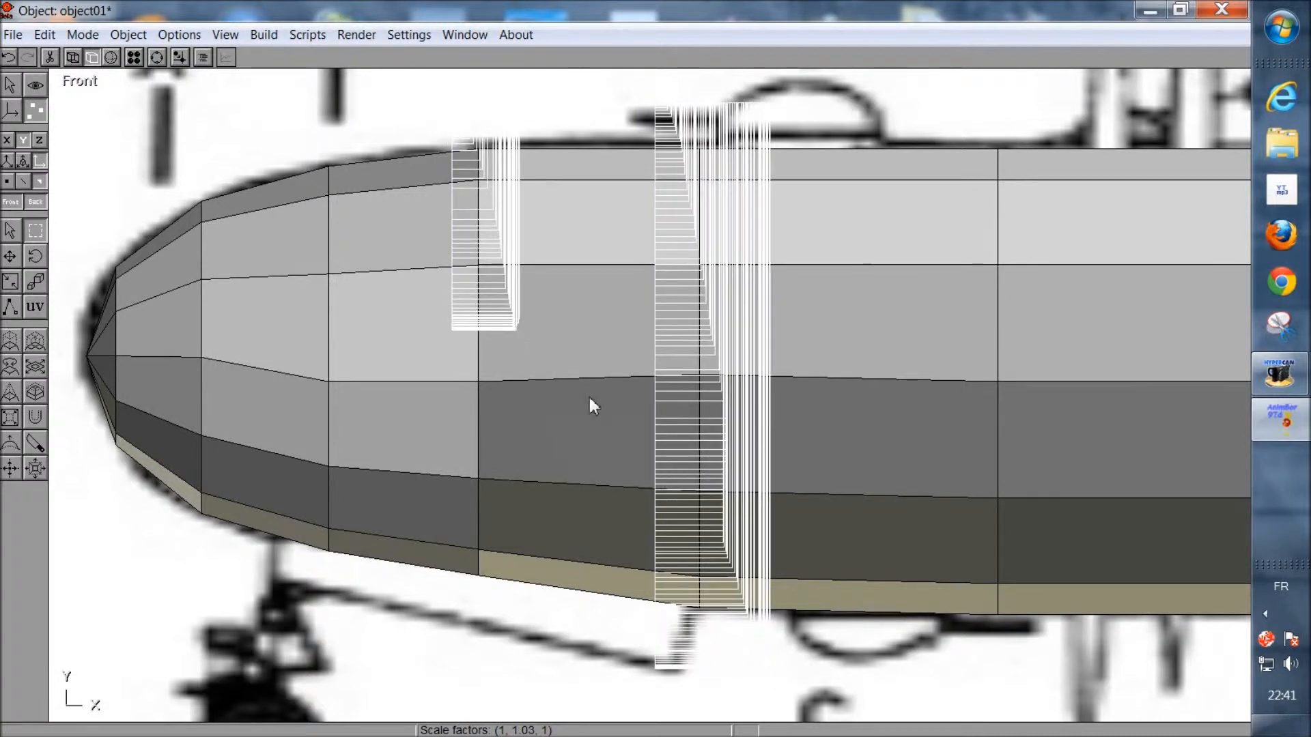
click(158, 57)
drag(613, 374, 610, 434)
Step: Examine the widths of the nose and fuselage at their joint against the blueprint in the top view
click(226, 34)
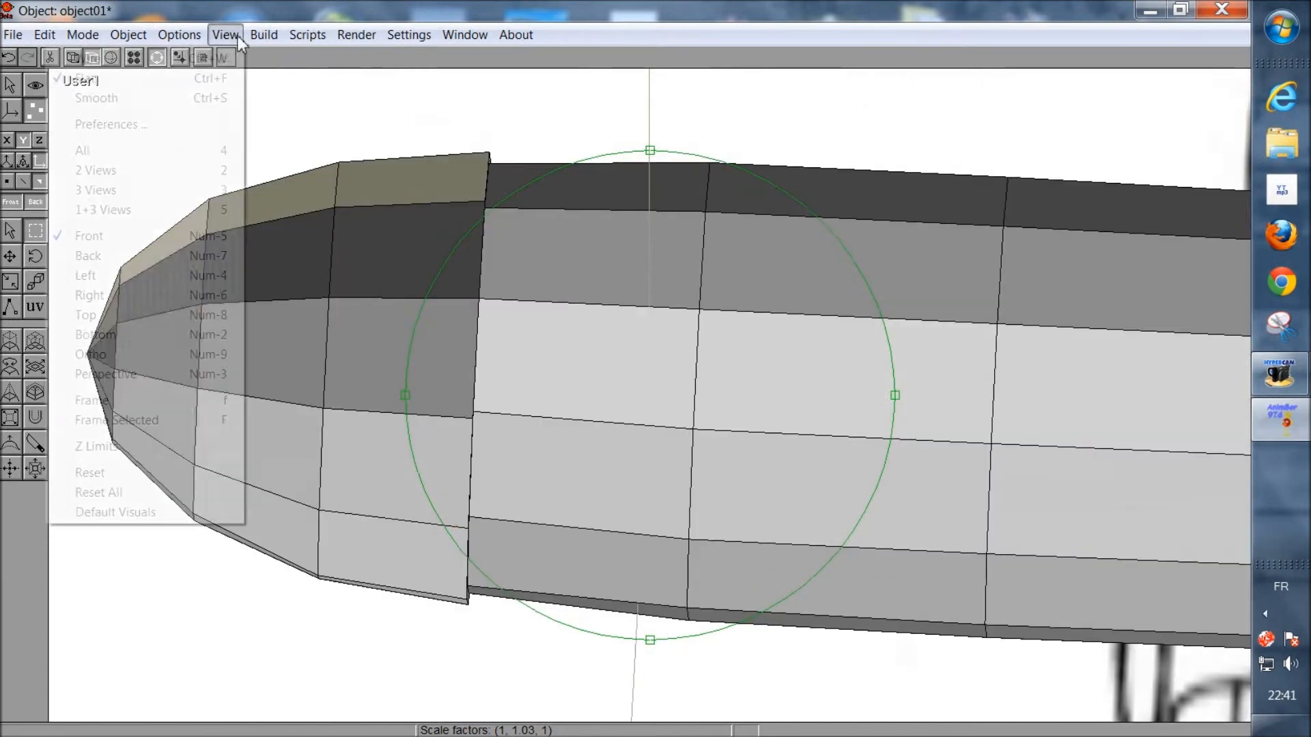
click(135, 316)
scroll(590, 438, up, 4)
middle_drag(505, 425, 852, 396)
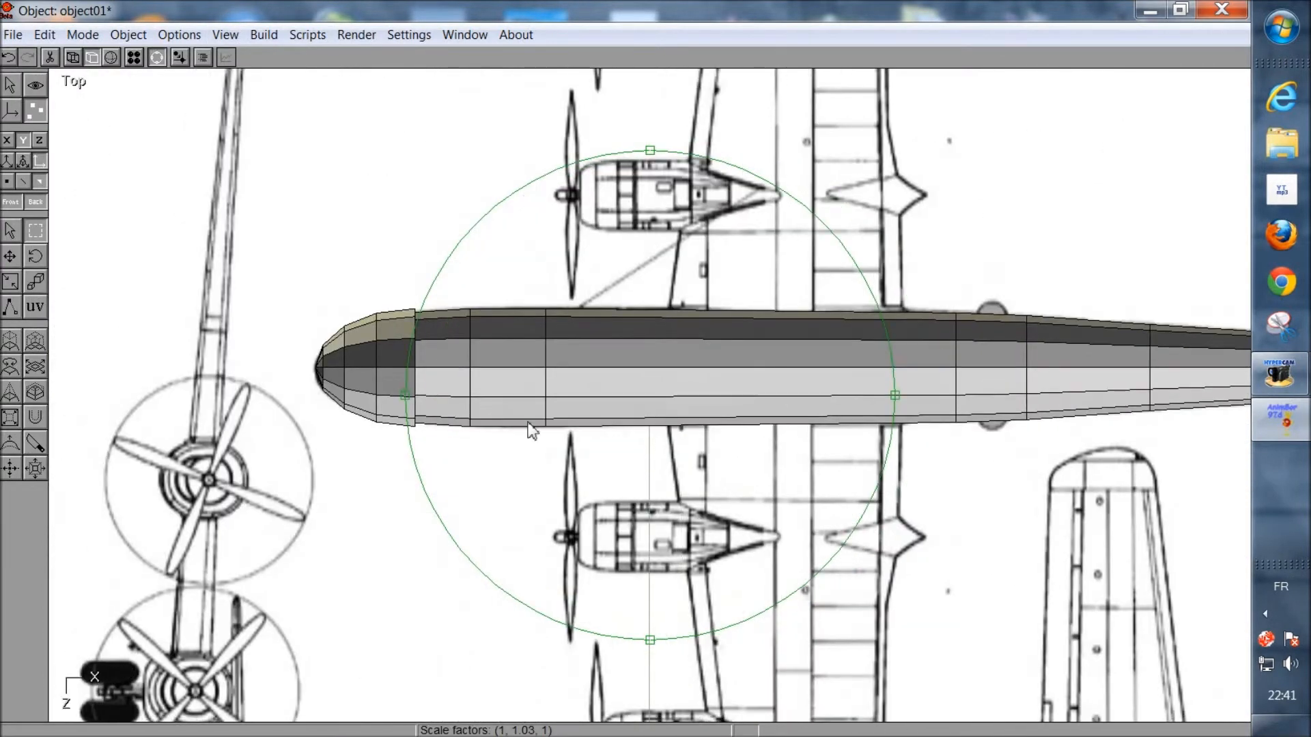
scroll(562, 424, up, 5)
middle_drag(295, 434, 482, 444)
scroll(518, 445, up, 3)
middle_drag(570, 443, 670, 443)
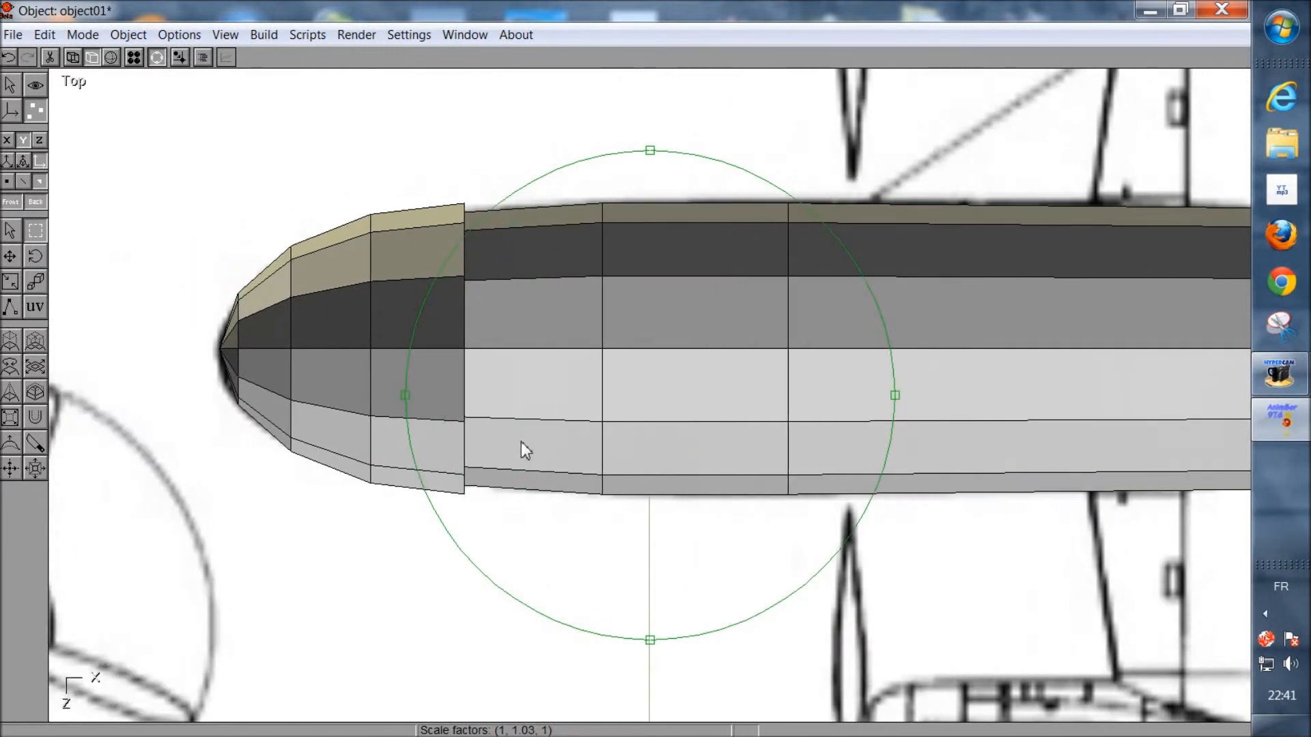
scroll(523, 442, up, 1)
middle_drag(570, 446, 689, 485)
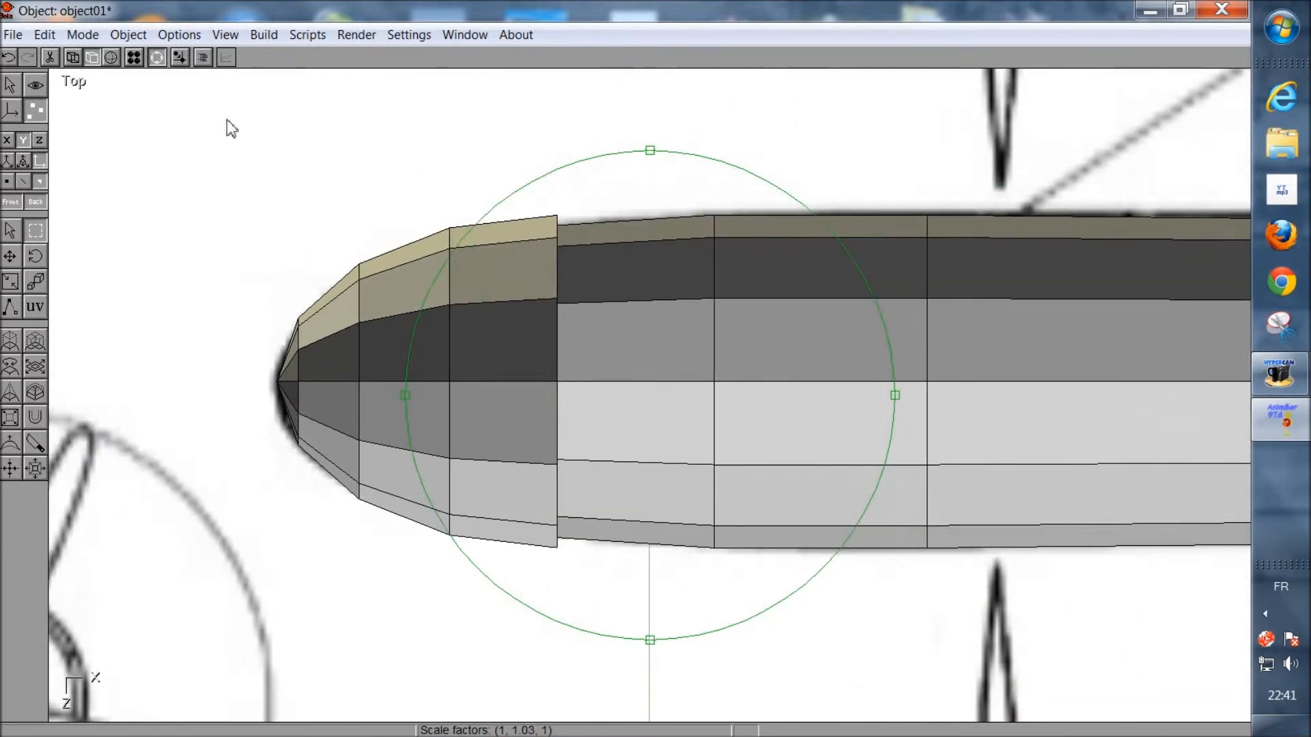
Step: Display the model in wireframe and move the nose mesh forward along X to -18.9, leaving a narrow gap before the fuselage
click(156, 58)
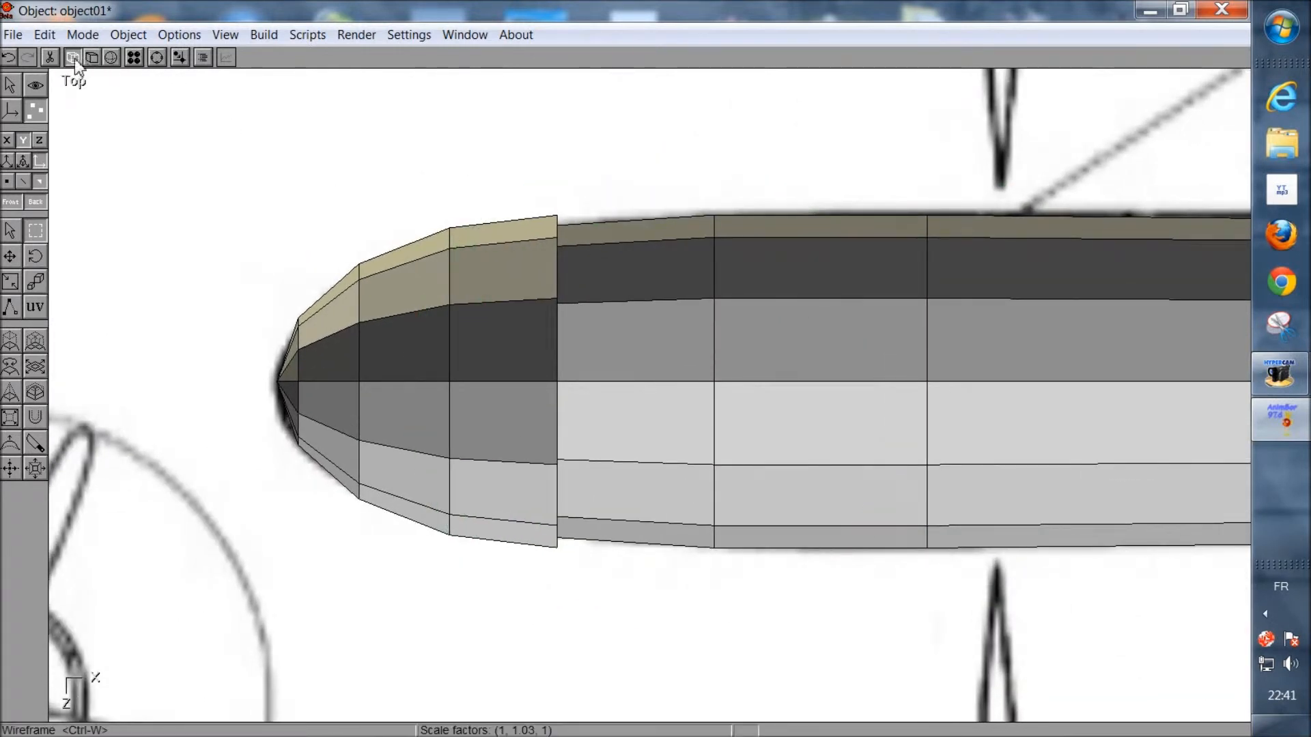
click(73, 58)
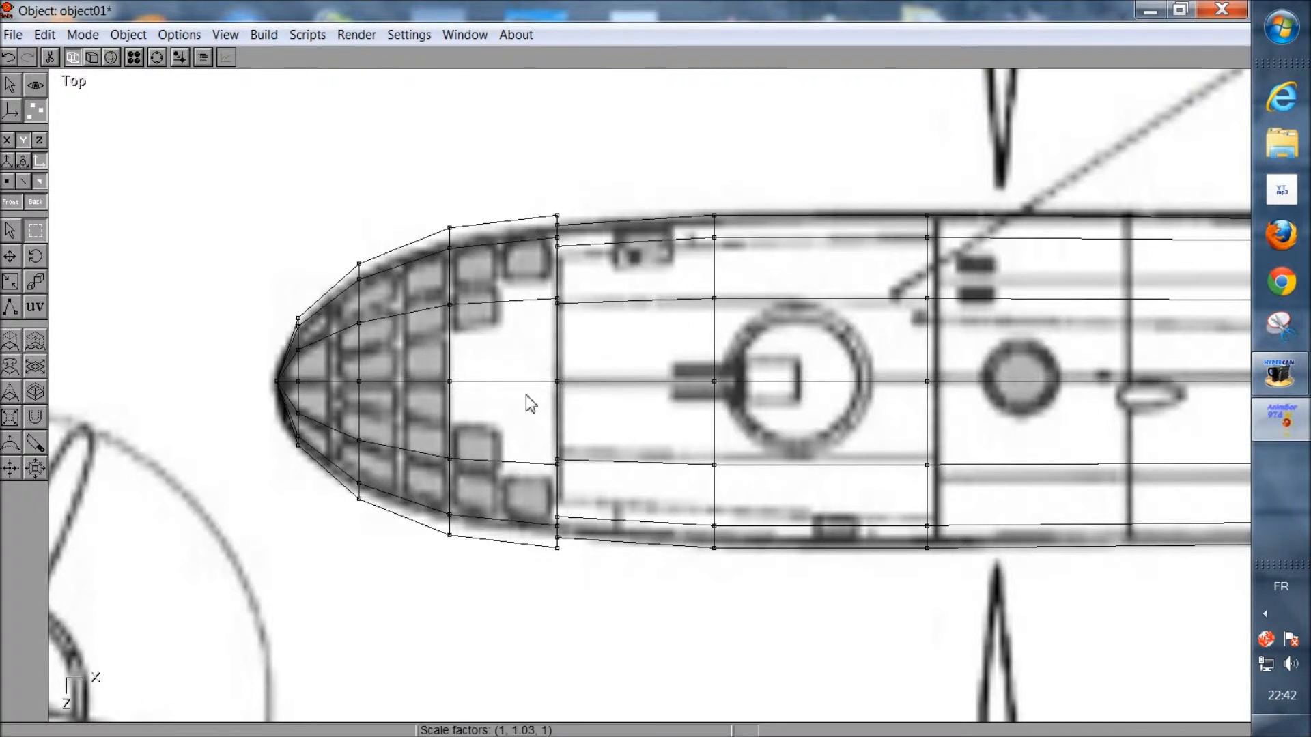
click(9, 89)
click(427, 333)
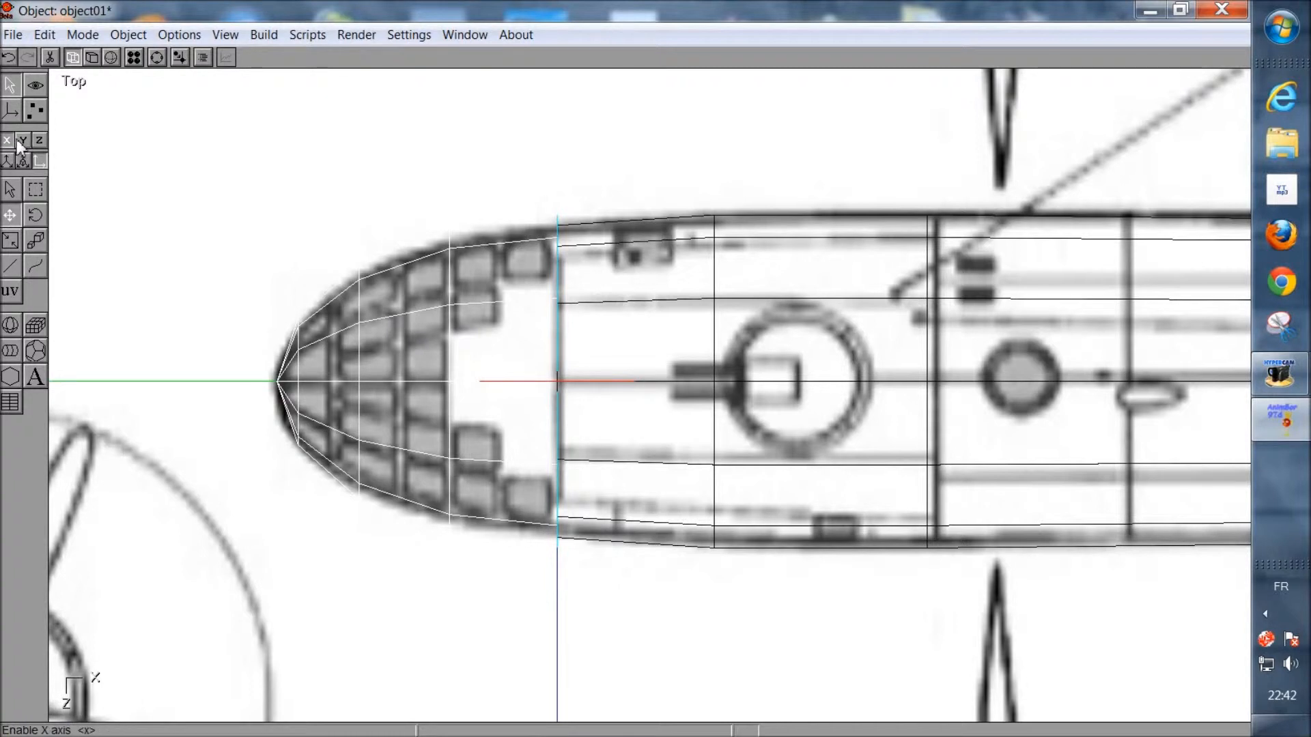
drag(431, 354, 421, 354)
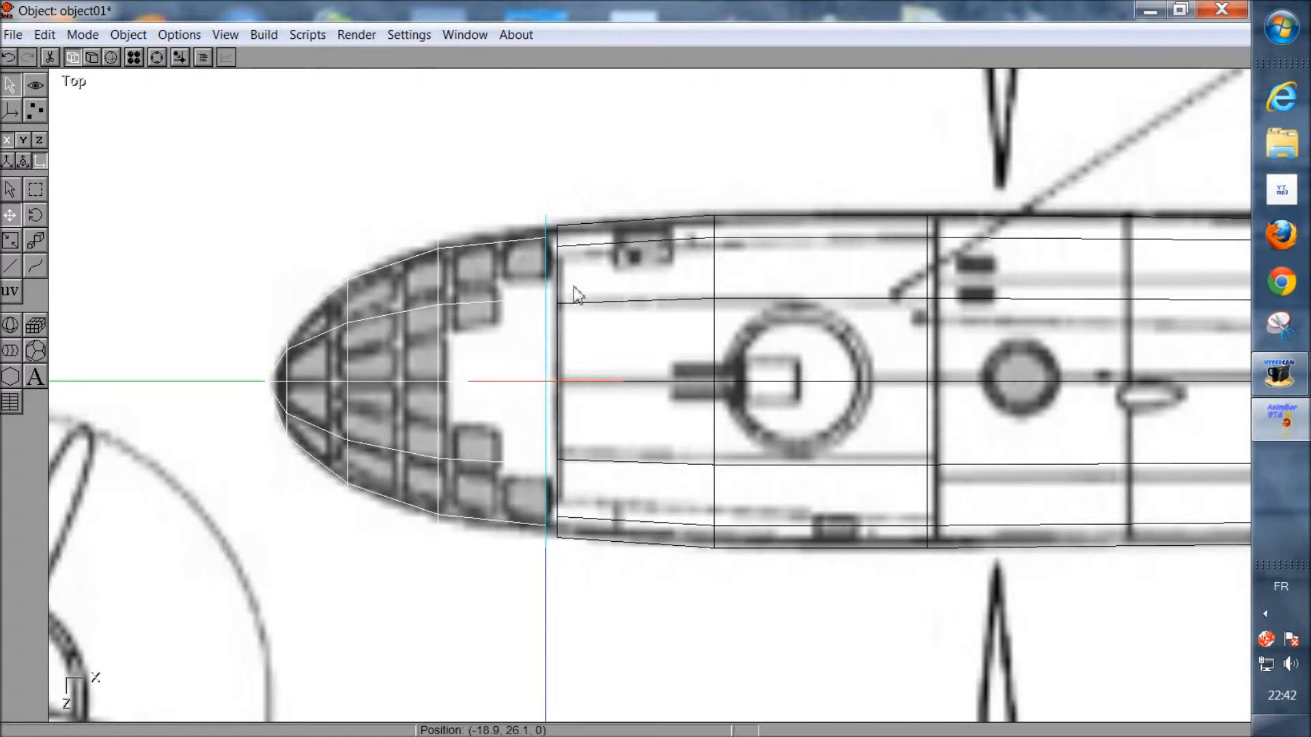
Step: Scale the width of the nose's rearmost ring by 0.932 to match the fuselage edge and the top-view blueprint
click(35, 110)
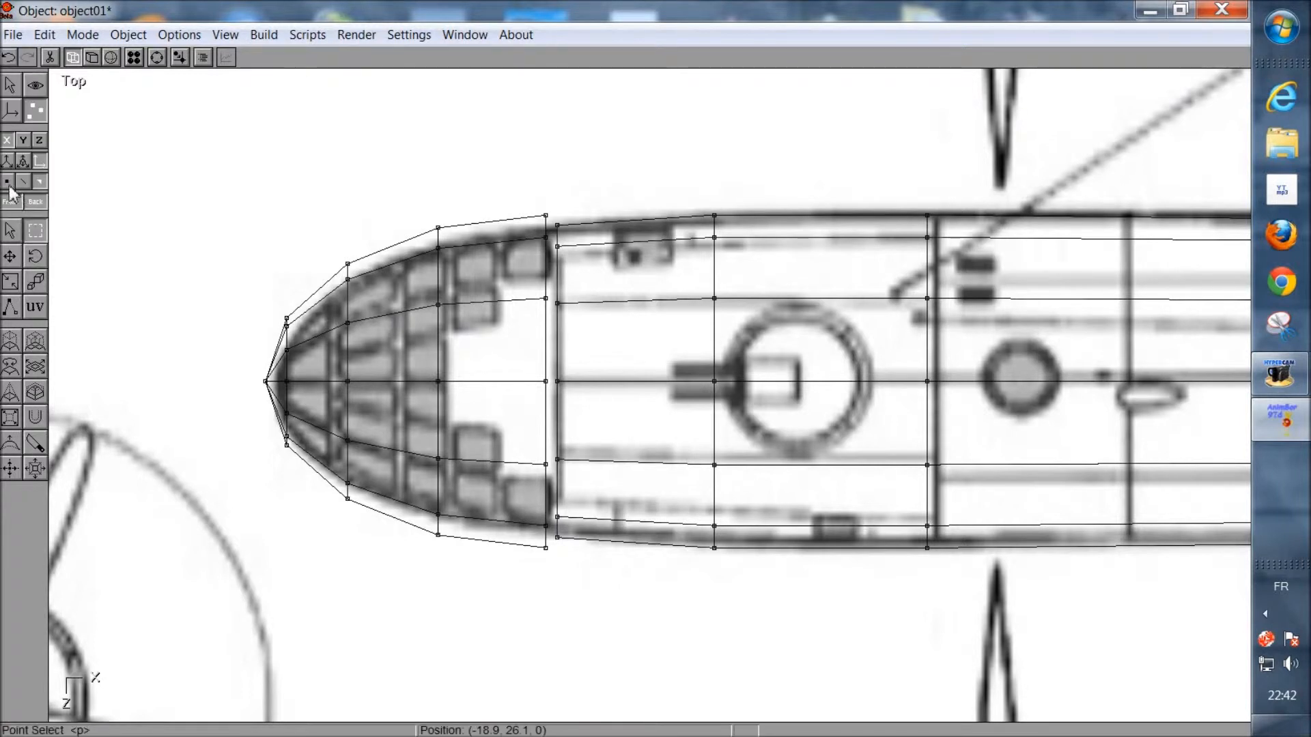
drag(520, 193, 546, 557)
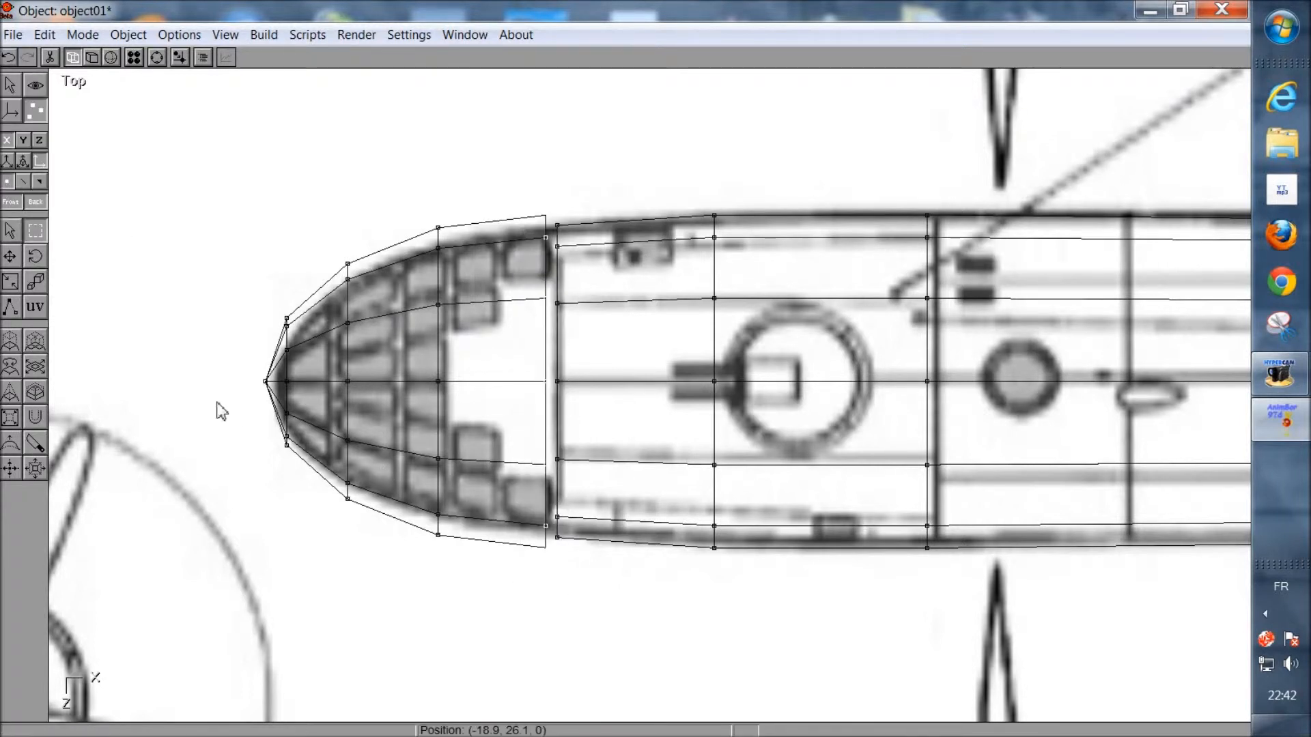
click(8, 285)
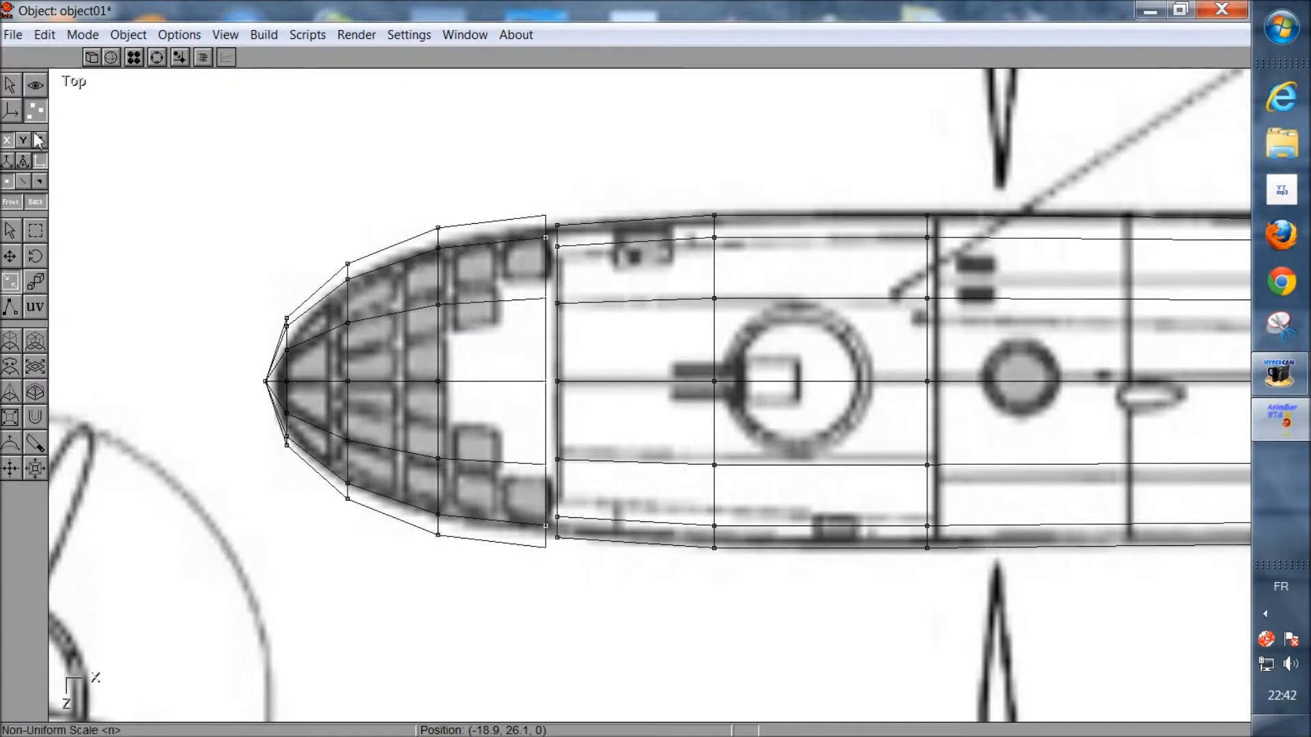
click(8, 140)
drag(181, 197, 183, 208)
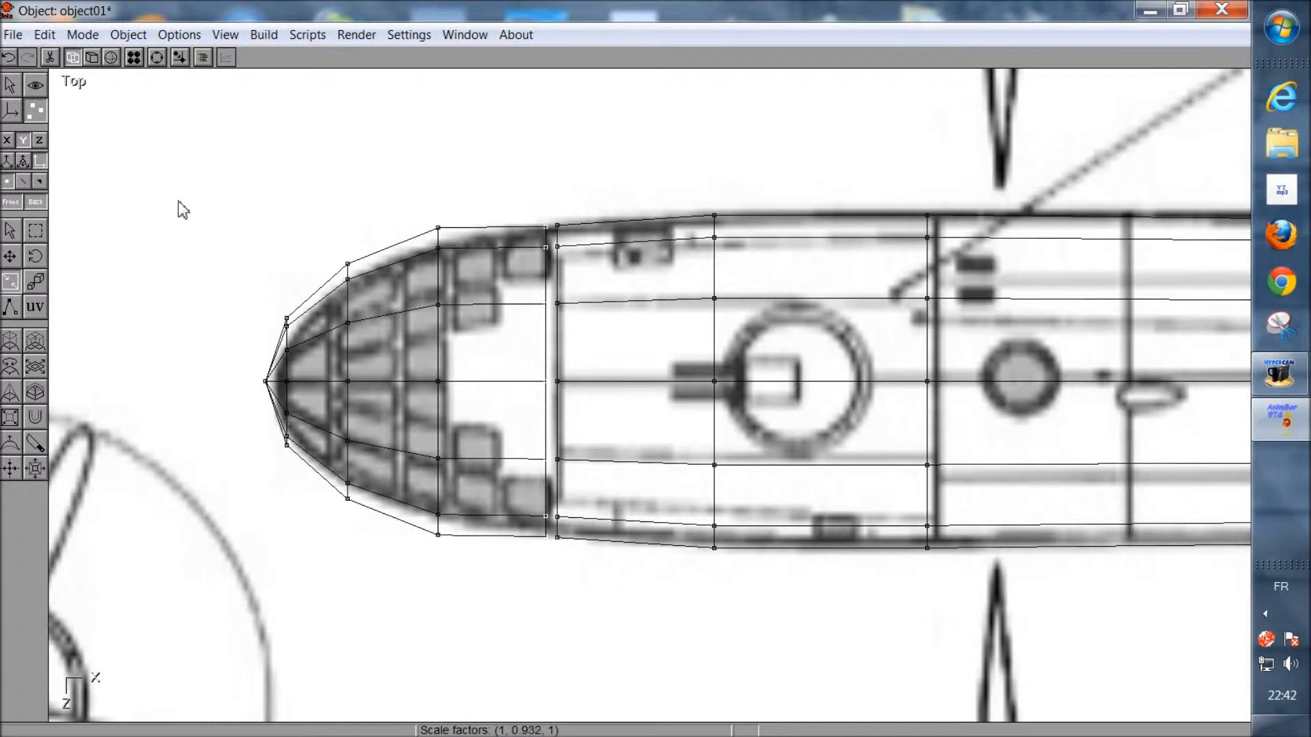
drag(183, 210, 183, 208)
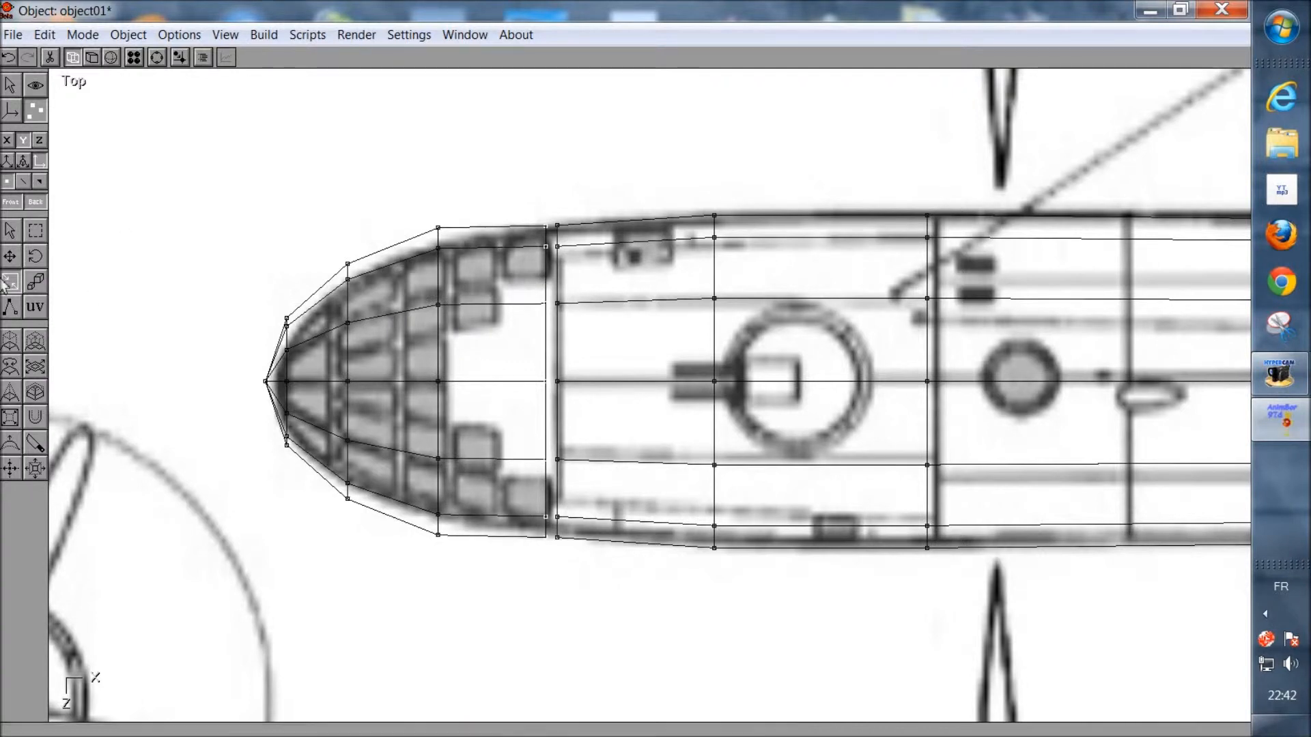
Step: Scale the width of the second nose ring from the rear by 0.909 to fit the blueprint outline
click(35, 230)
drag(412, 196, 485, 616)
click(10, 278)
drag(137, 272, 144, 286)
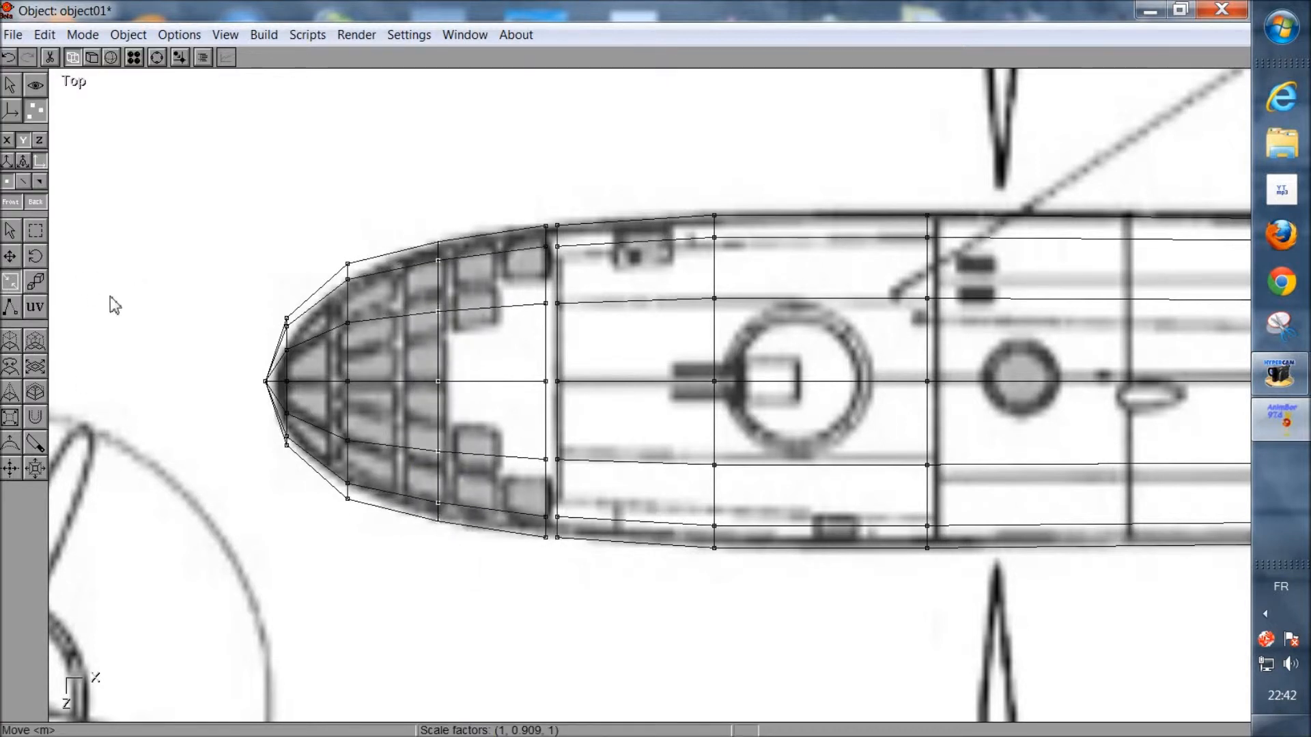
Step: Scale the width of the third nose ring from the rear by 0.882 to fit the blueprint outline
click(35, 230)
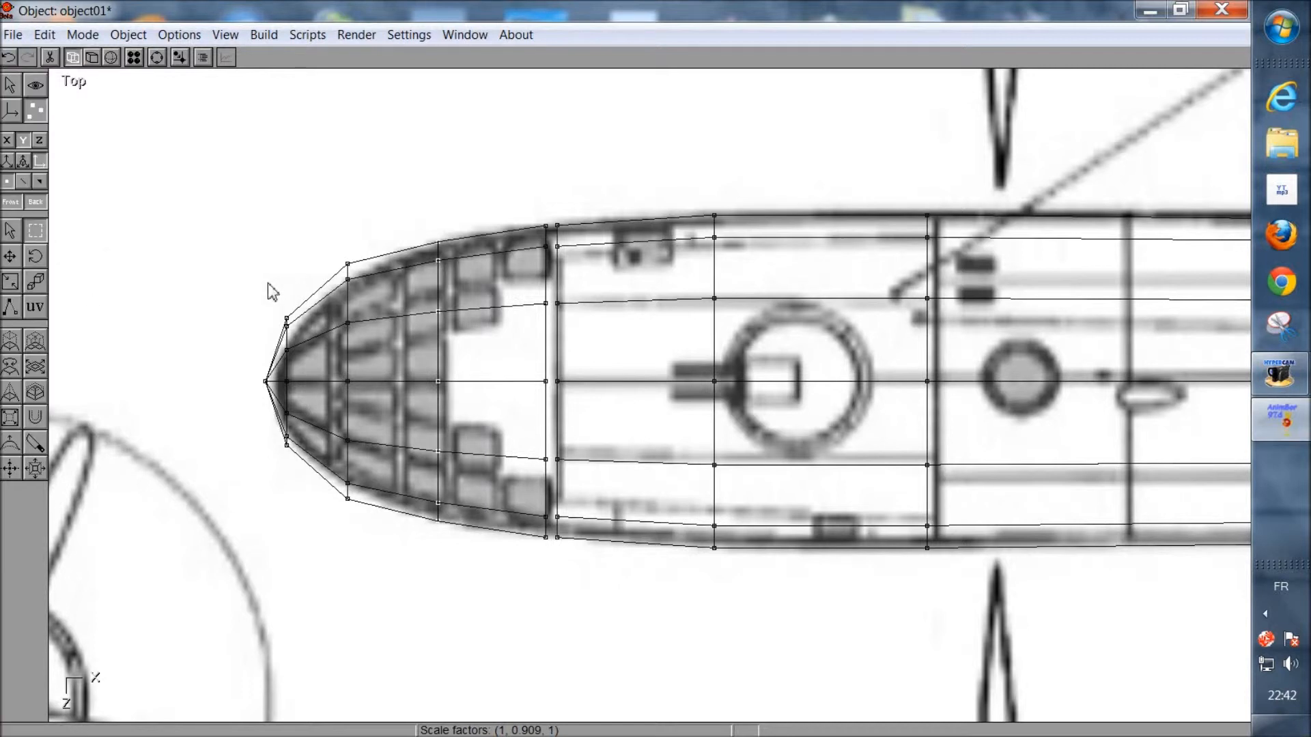
drag(324, 231, 413, 564)
click(10, 256)
drag(141, 299, 146, 317)
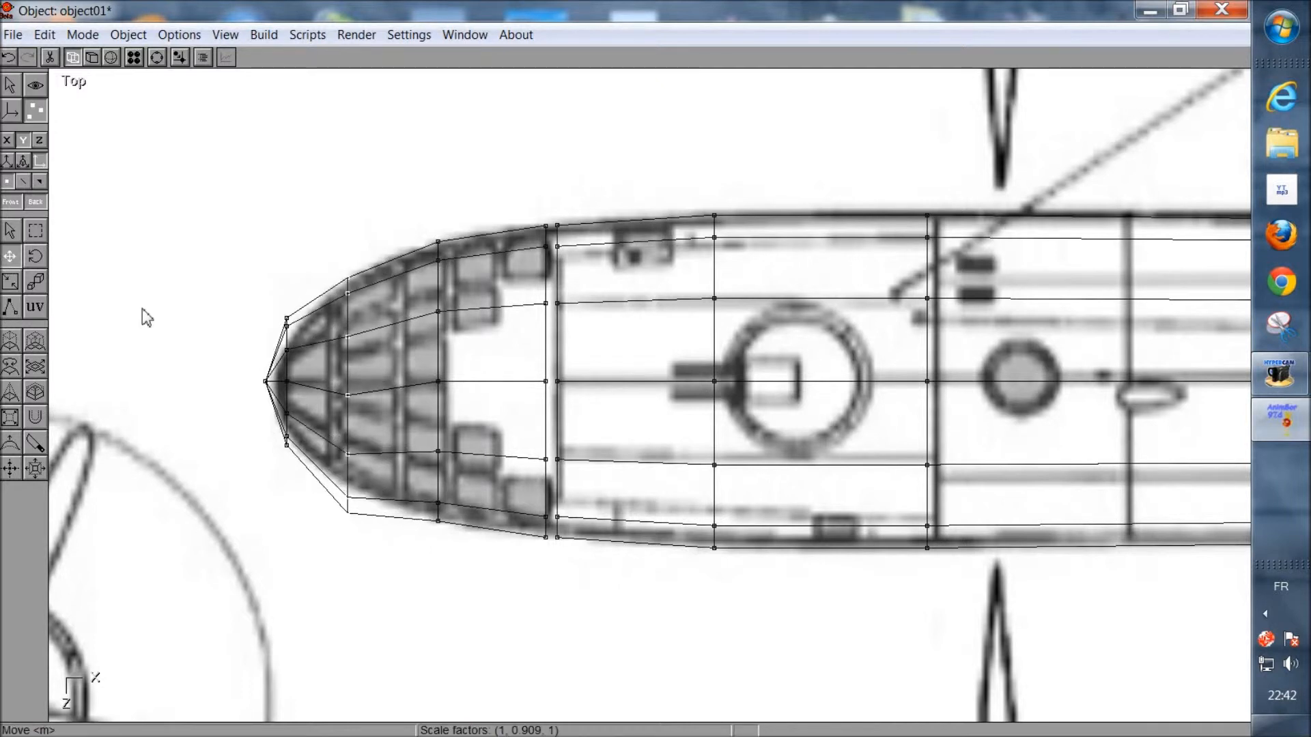
click(8, 56)
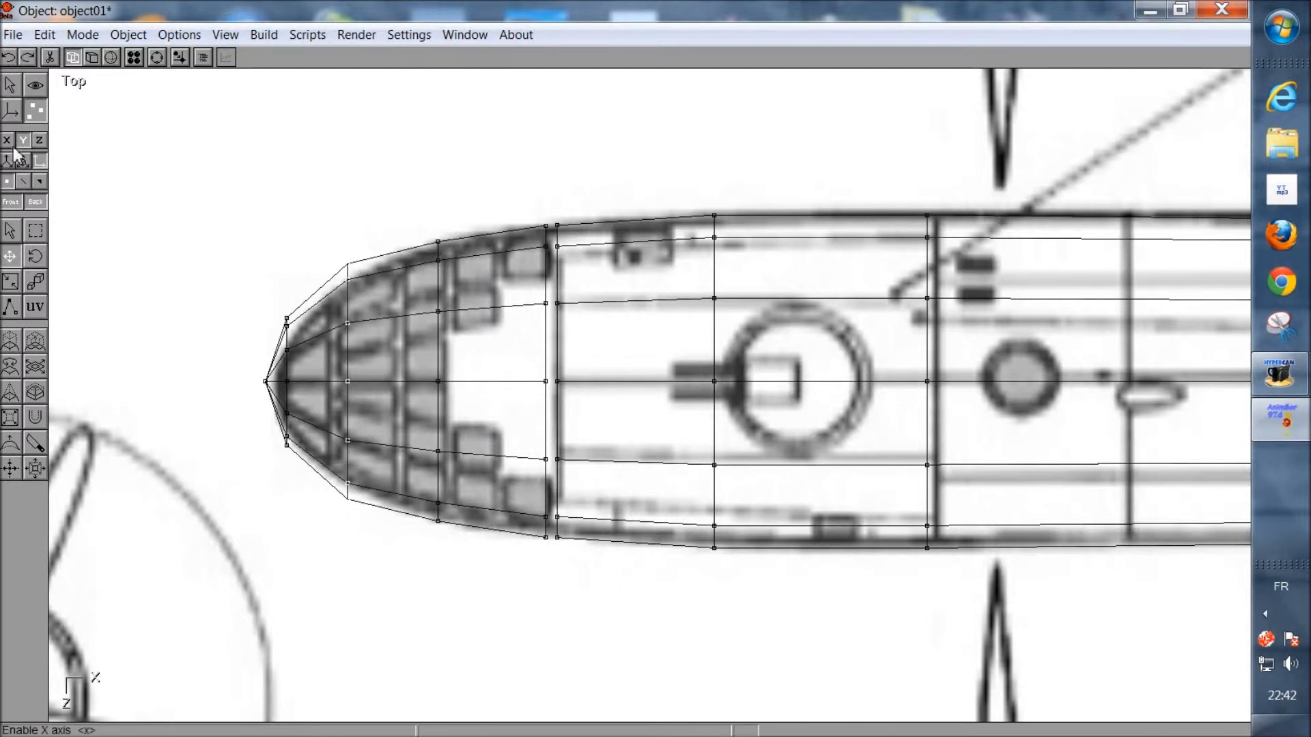
click(12, 280)
drag(186, 268, 177, 288)
Step: Move the nose tip and its foremost ring slightly backward along X to meet the blueprint outline
click(36, 230)
drag(273, 298, 316, 464)
drag(158, 223, 307, 486)
click(10, 256)
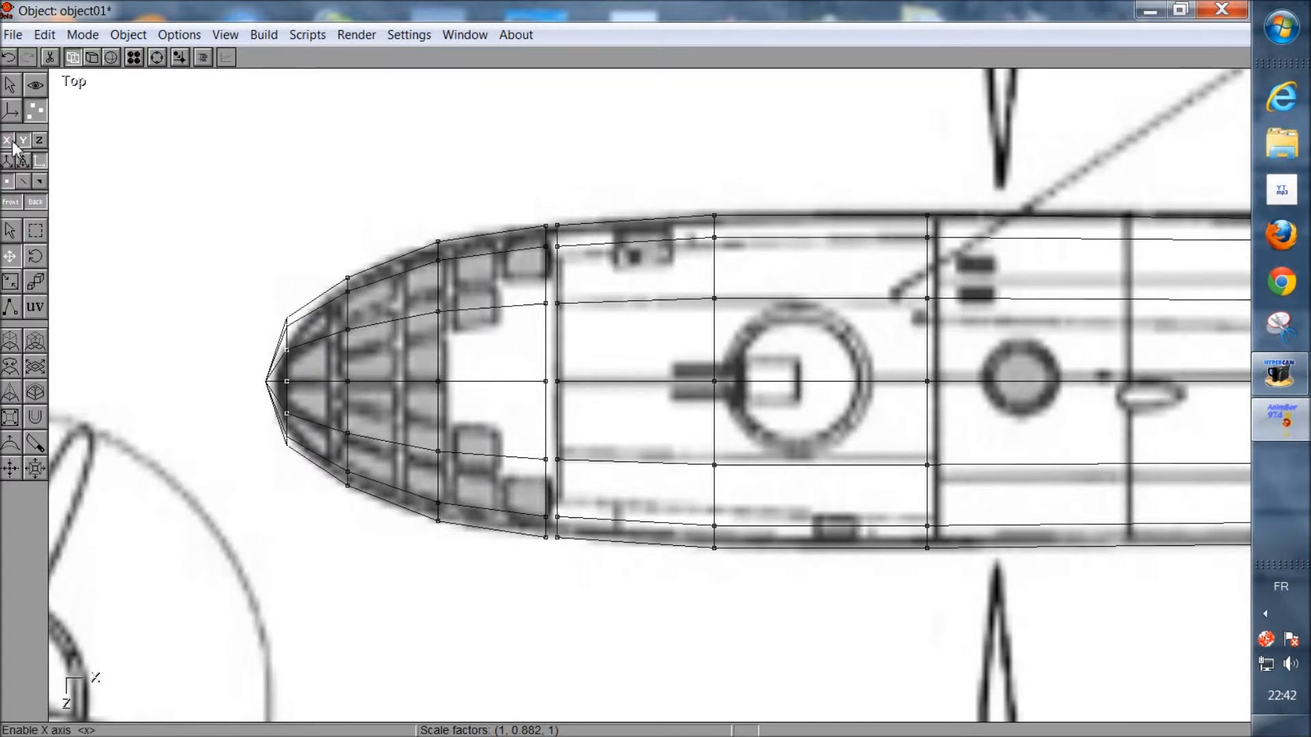
drag(145, 208, 160, 213)
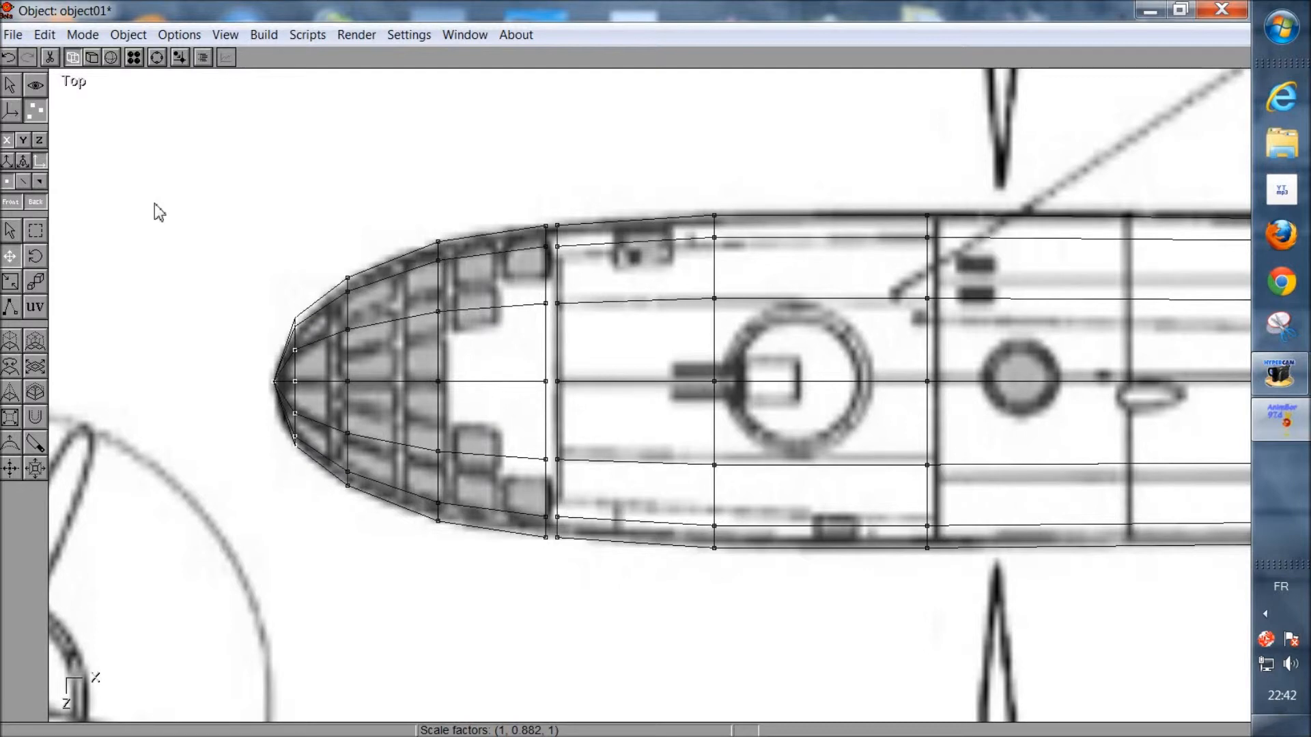
Step: Inspect the reshaped nose in wireframe from oblique angles and compare it with the blueprint in the front view
click(157, 58)
drag(510, 371, 550, 400)
right_drag(737, 387, 576, 369)
drag(576, 368, 636, 350)
middle_drag(636, 350, 513, 459)
right_drag(517, 465, 616, 505)
mouse_move(601, 385)
mouse_down()
mouse_move(588, 380)
mouse_move(598, 389)
mouse_up()
click(223, 34)
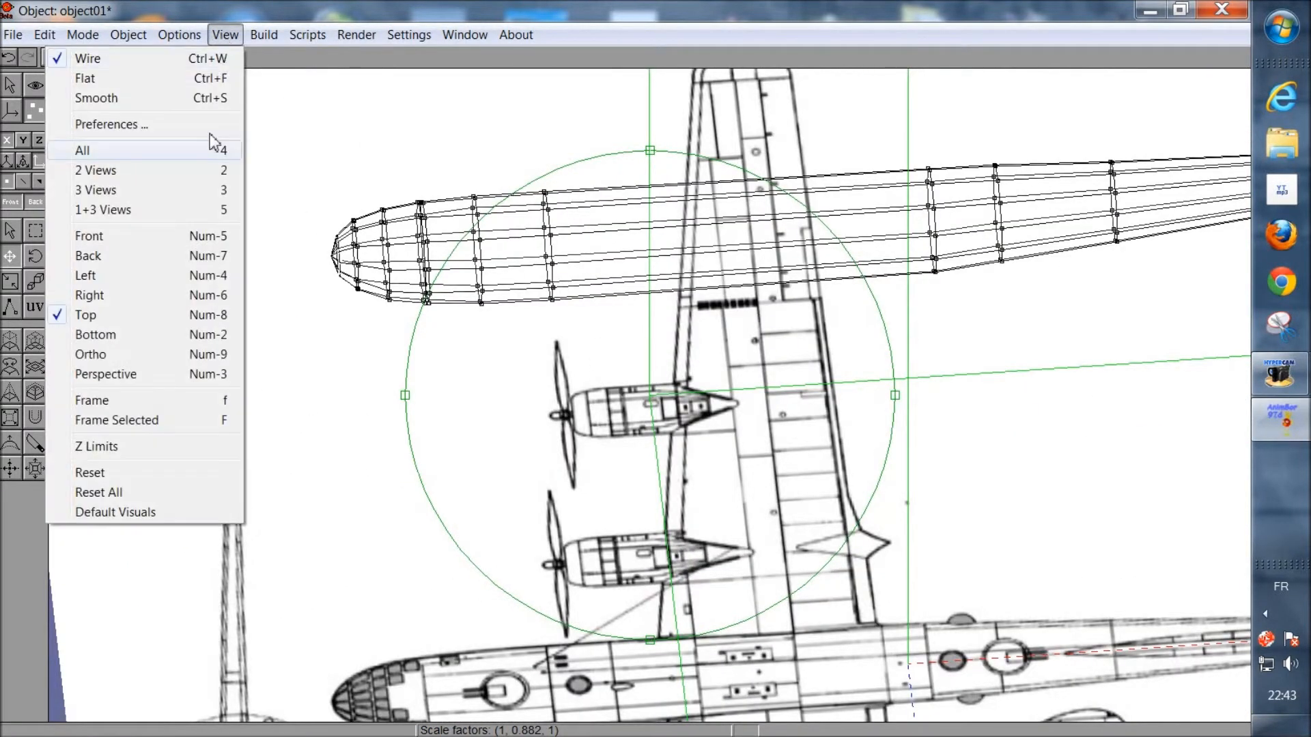
click(137, 256)
right_drag(458, 441, 580, 430)
middle_drag(629, 420, 635, 445)
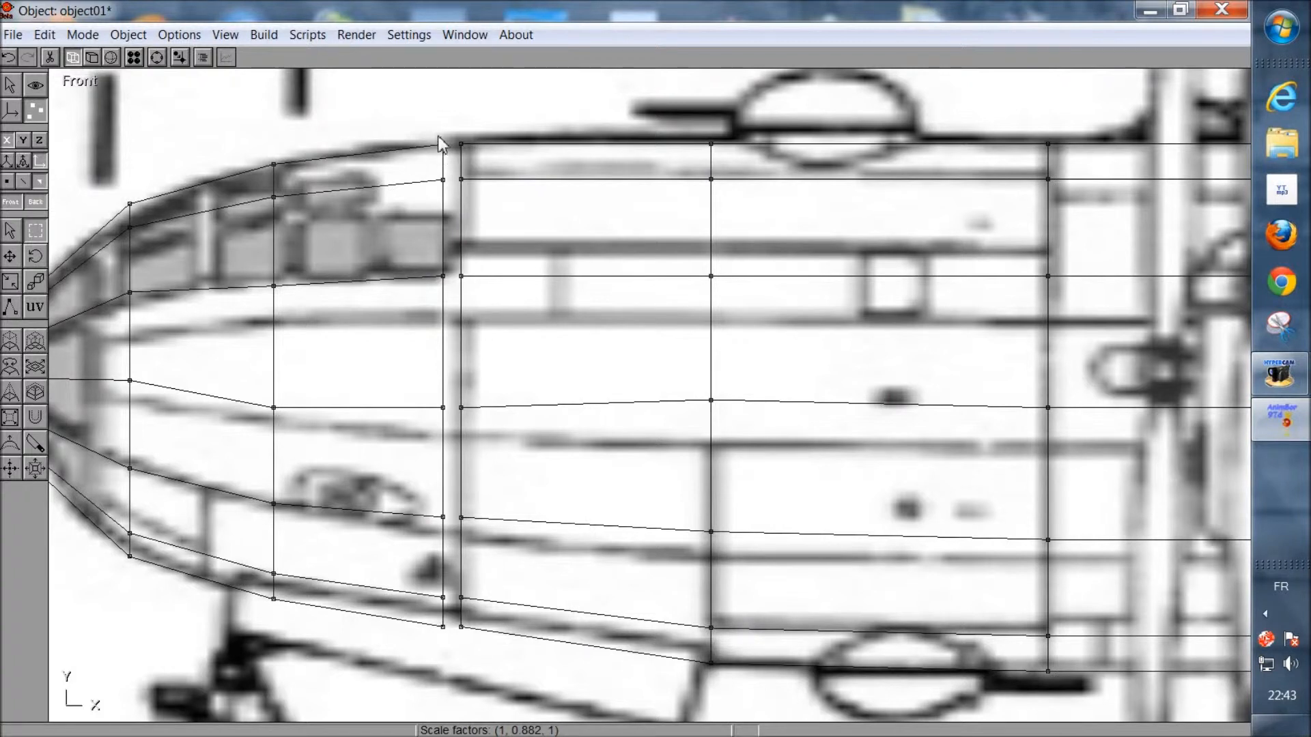
drag(462, 194, 489, 662)
Step: Display the model with flat shading and examine the gap between nose and fuselage from a slight angle
click(95, 57)
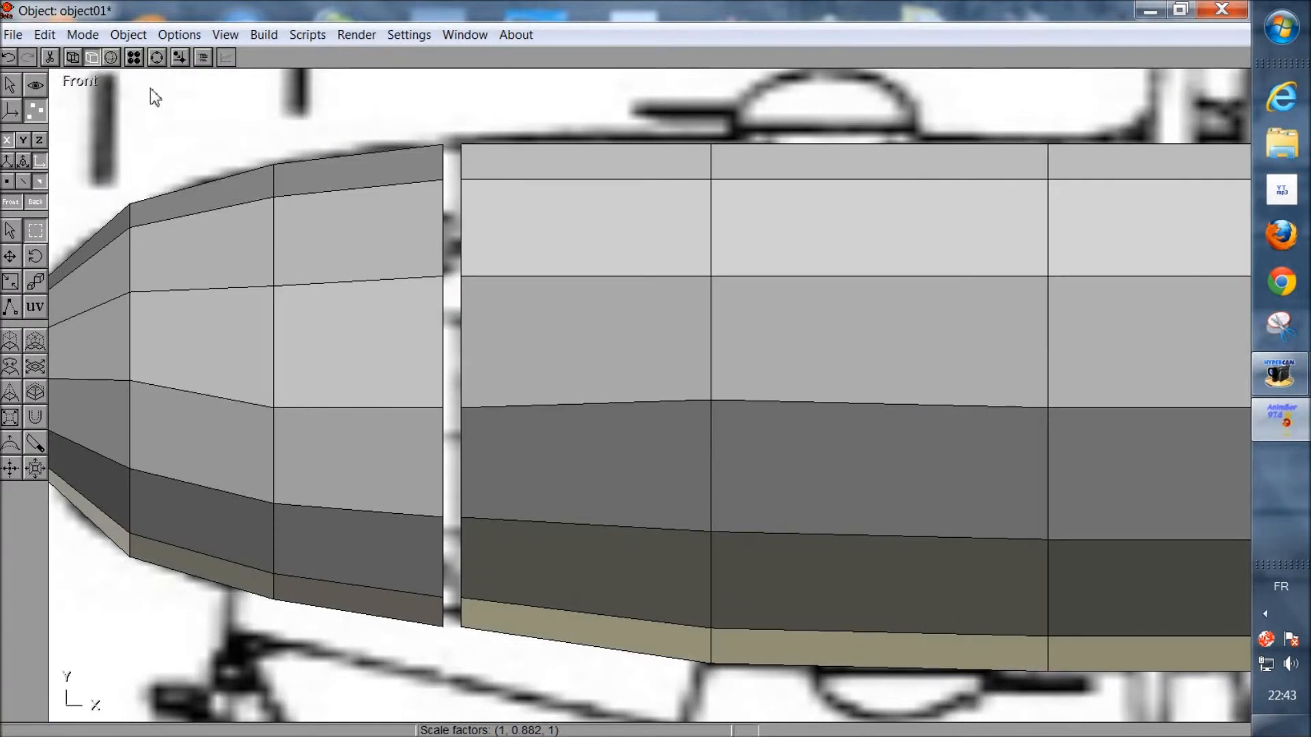
click(148, 61)
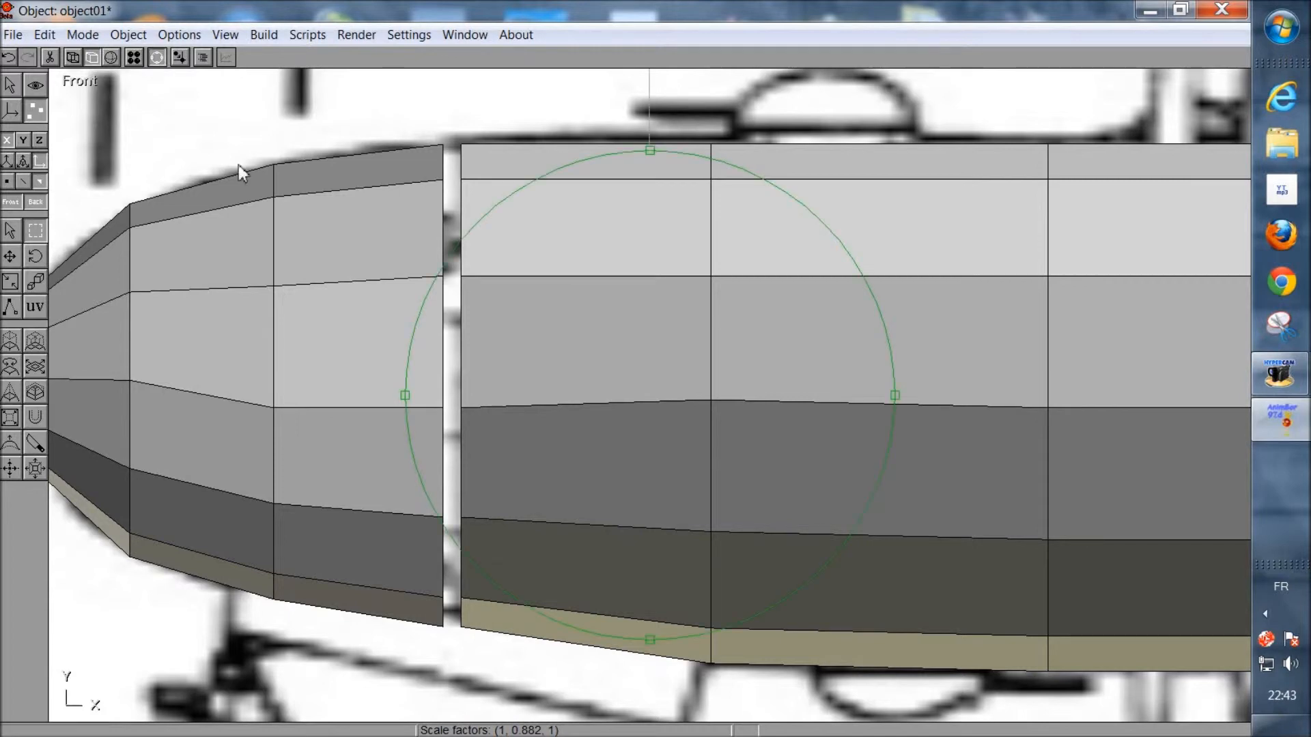
drag(453, 390, 462, 399)
drag(610, 421, 599, 418)
drag(548, 353, 529, 337)
click(157, 57)
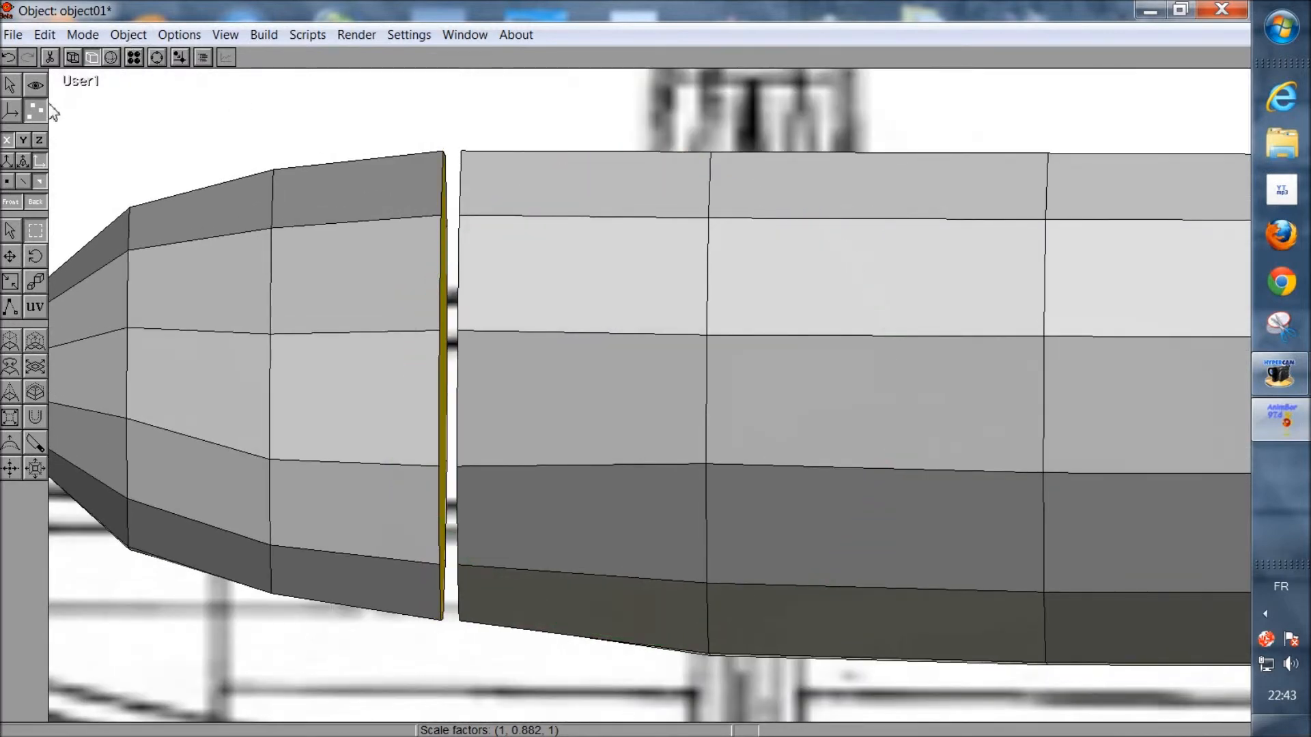
Step: Select the nose and fuselage meshes together and combine them into one mesh with Join Solids
click(17, 97)
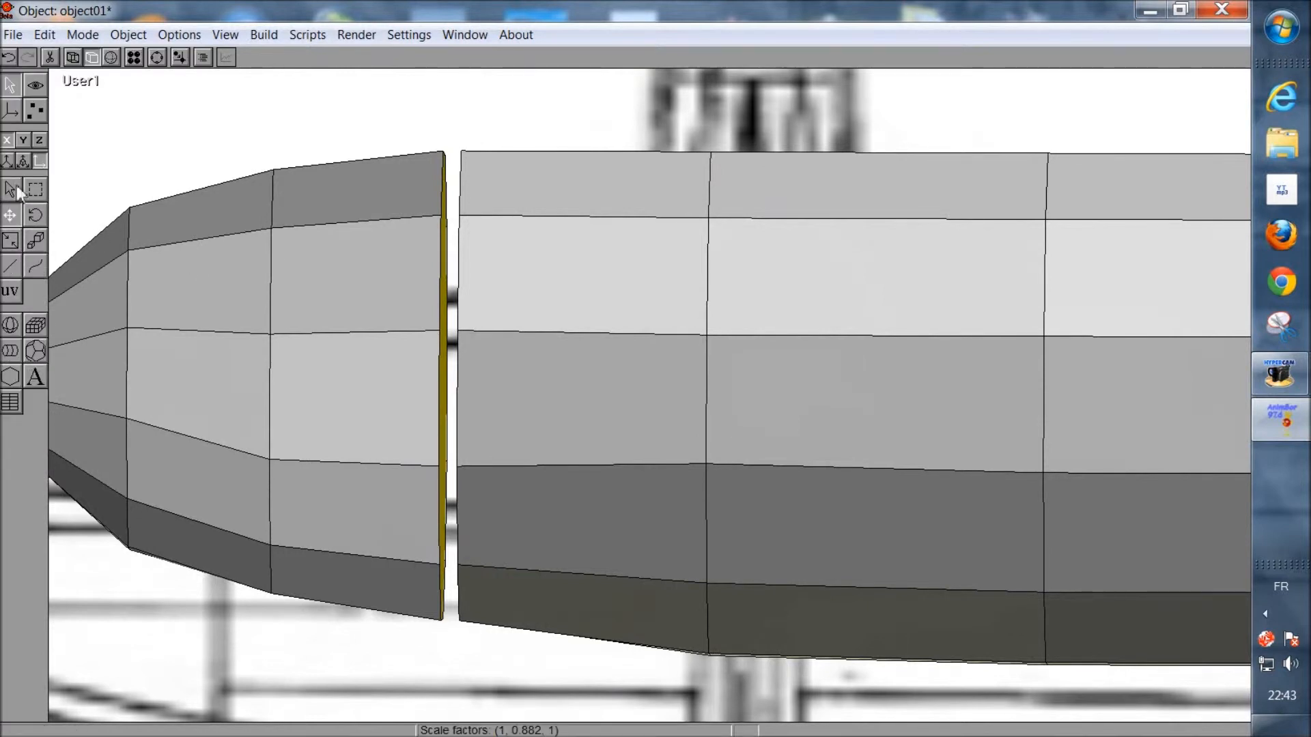
click(248, 255)
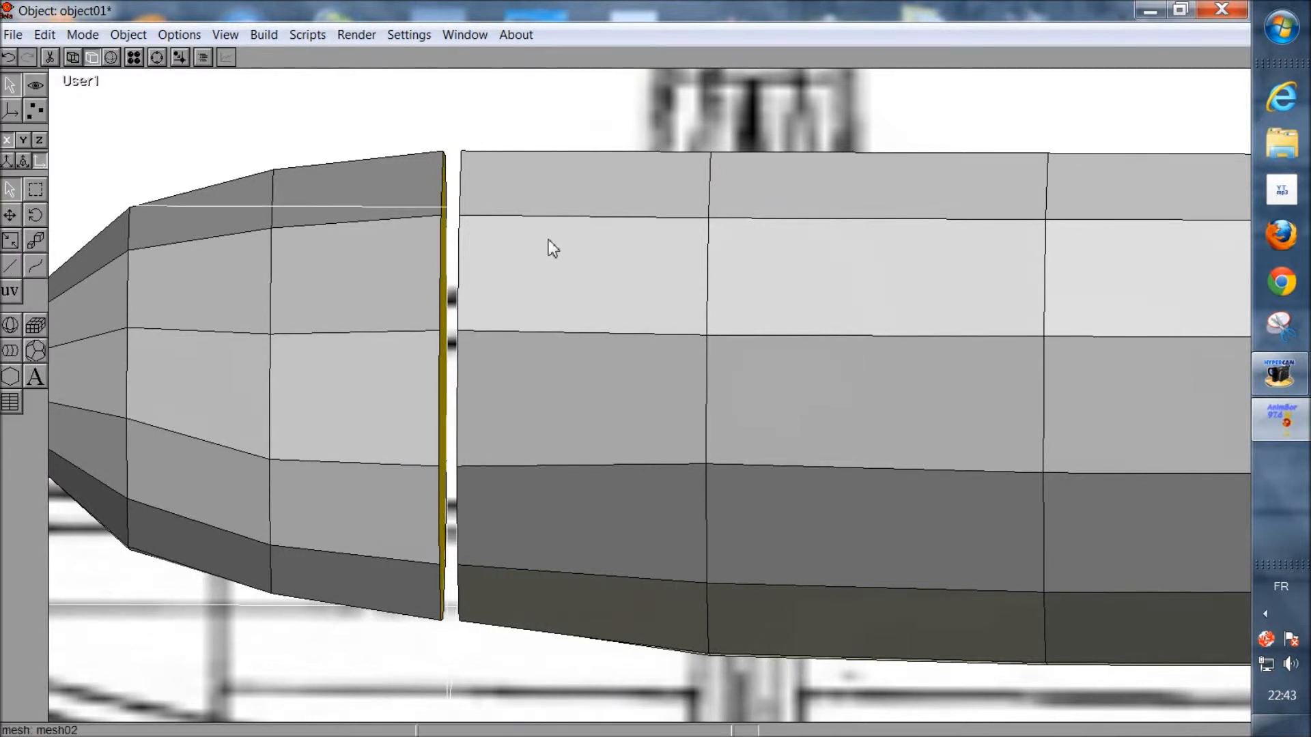
click(261, 214)
double_click(283, 197)
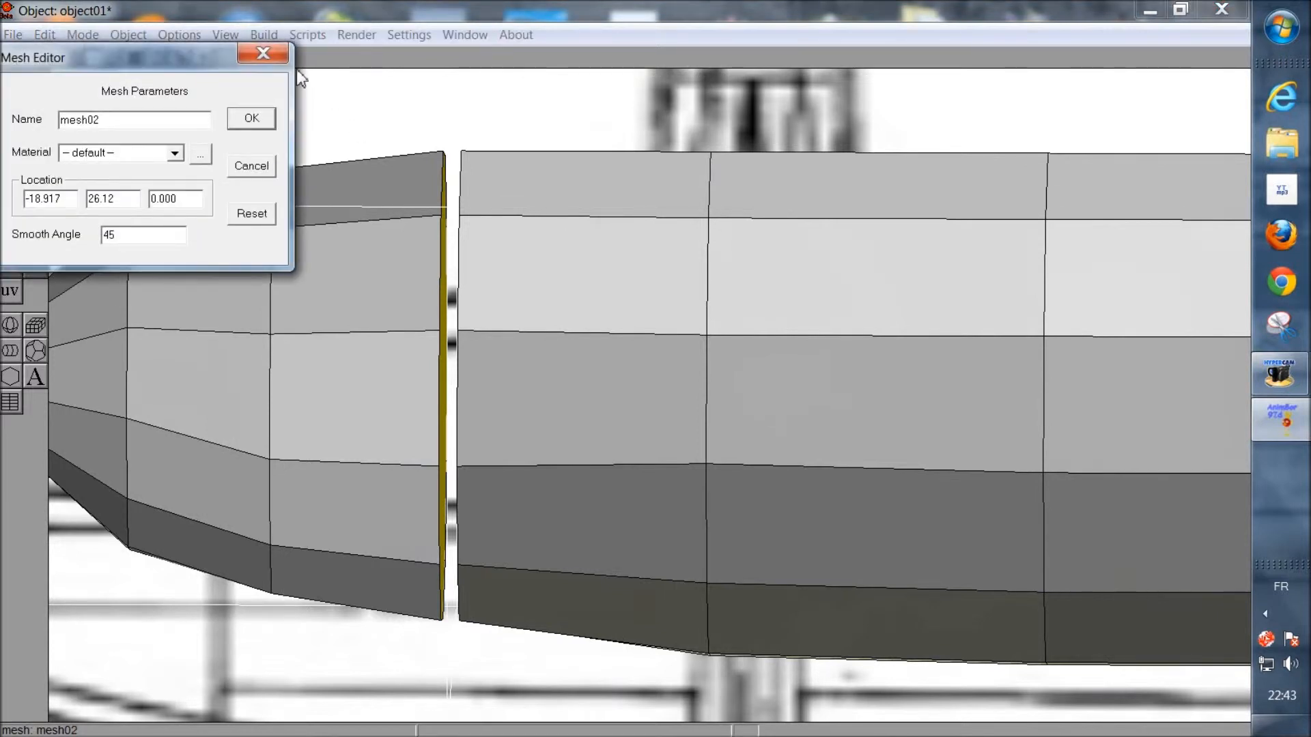
click(263, 53)
click(659, 259)
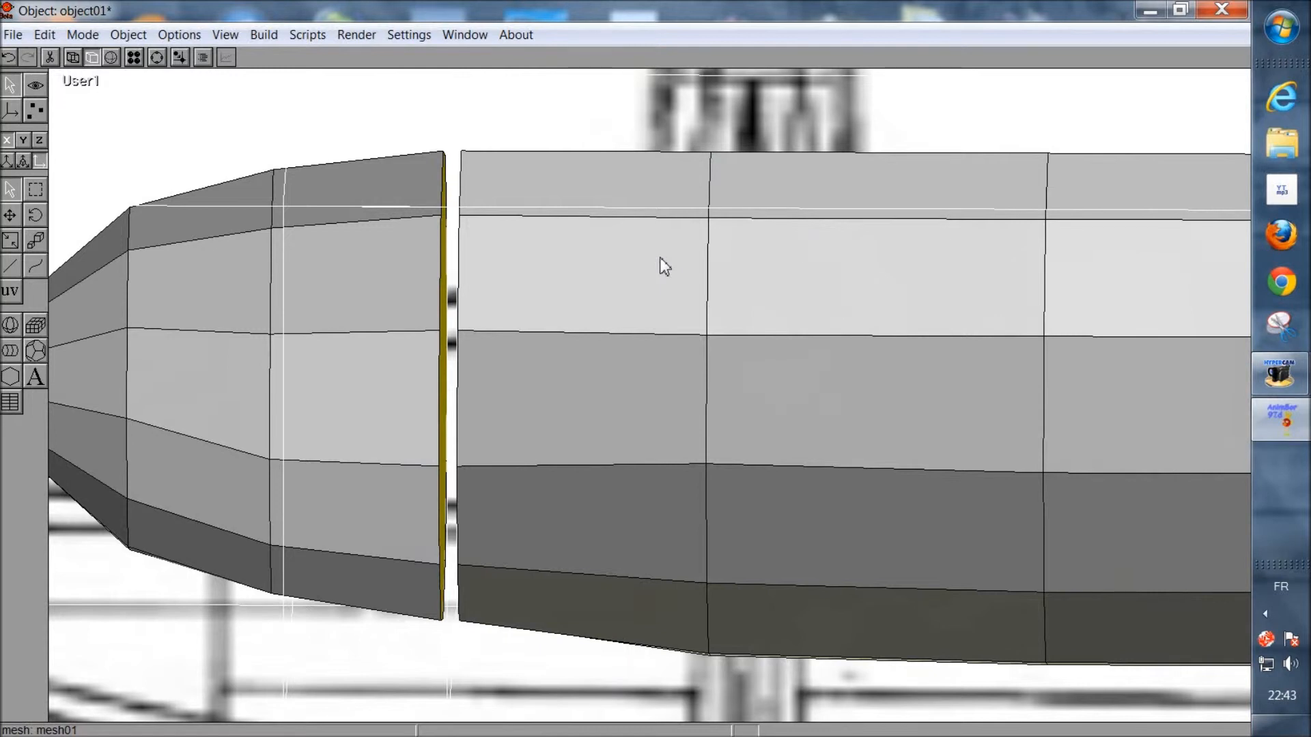
click(226, 157)
click(179, 263)
click(633, 248)
click(263, 36)
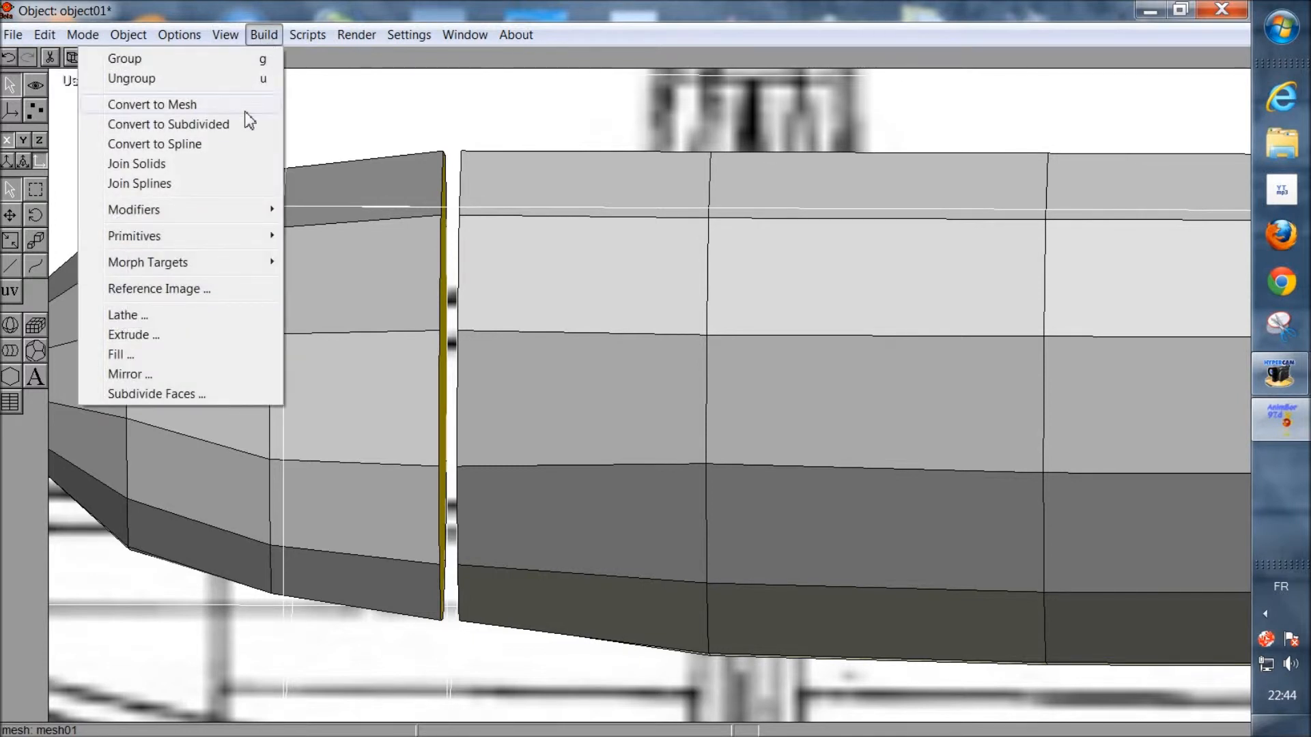
click(157, 166)
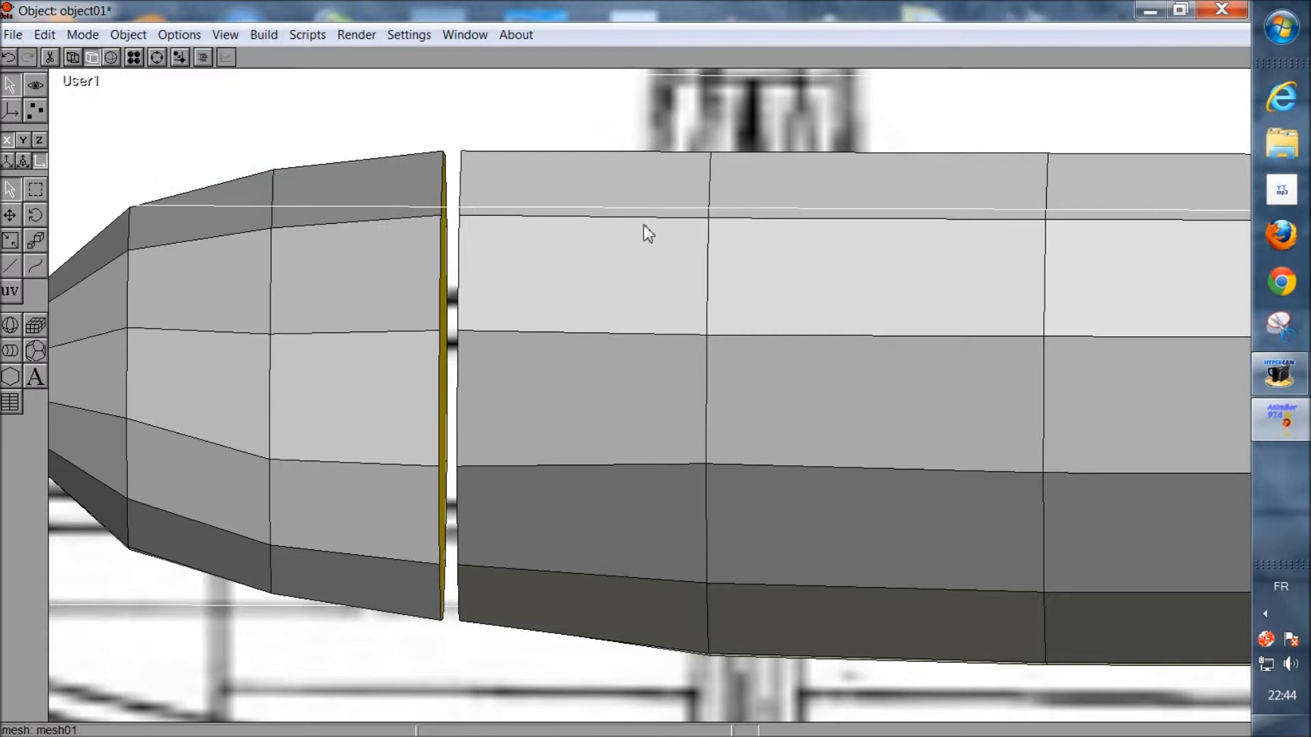
Step: Close the gap between the nose and fuselage openings with Bridge in point editing mode
click(157, 58)
mouse_move(538, 346)
mouse_down()
mouse_move(565, 339)
mouse_move(498, 323)
mouse_move(543, 339)
mouse_move(530, 341)
mouse_move(545, 349)
mouse_move(536, 356)
mouse_up()
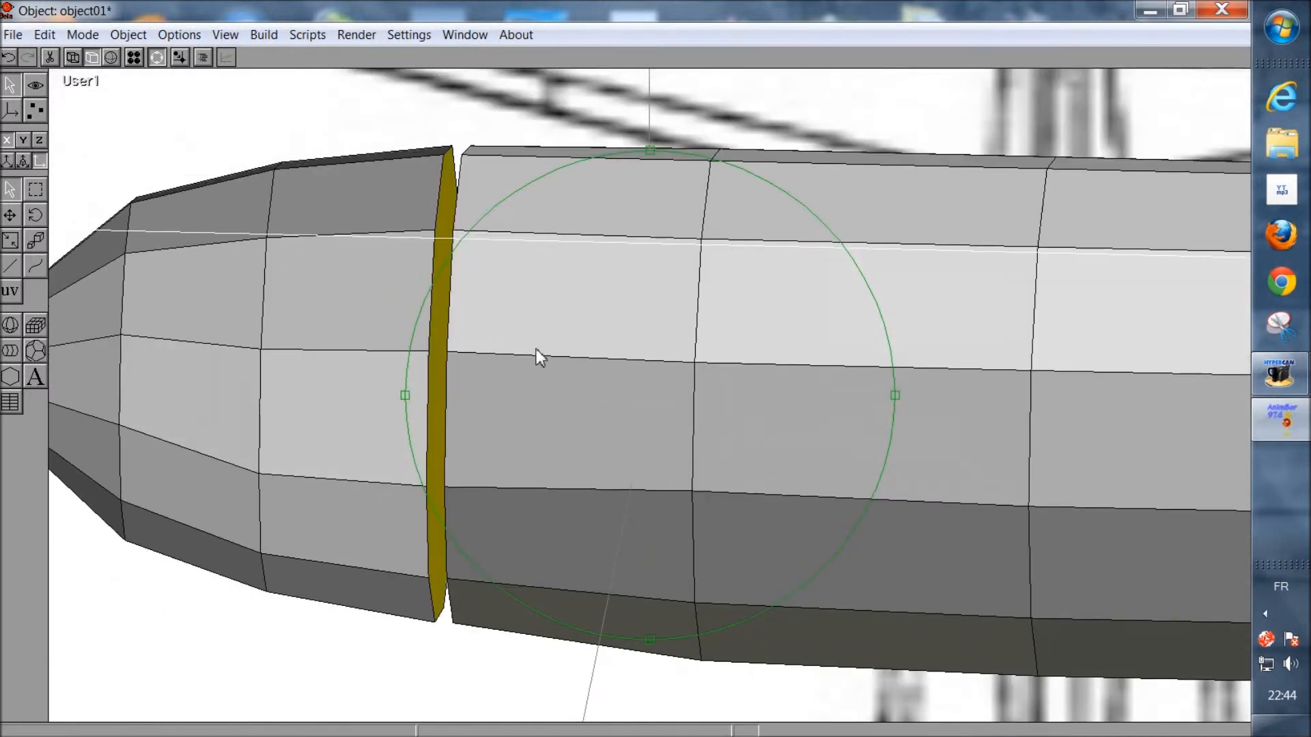
drag(641, 381, 639, 380)
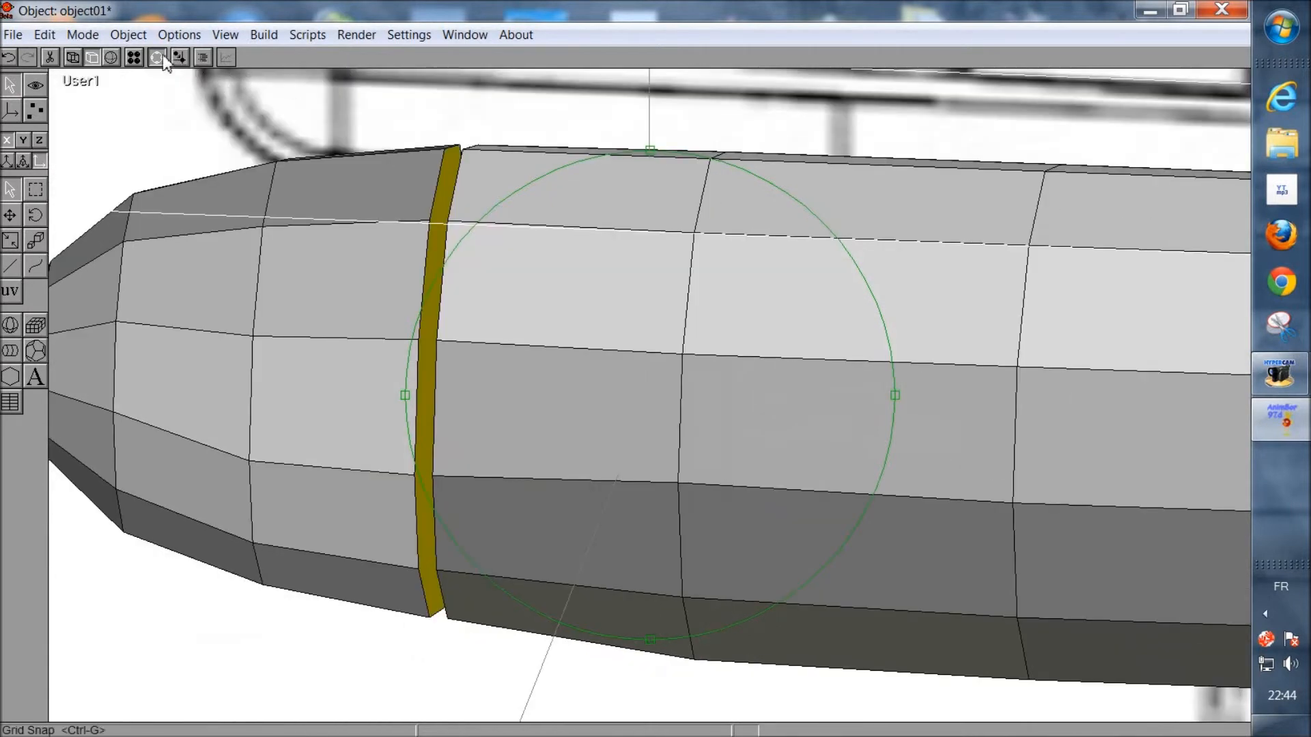
click(42, 35)
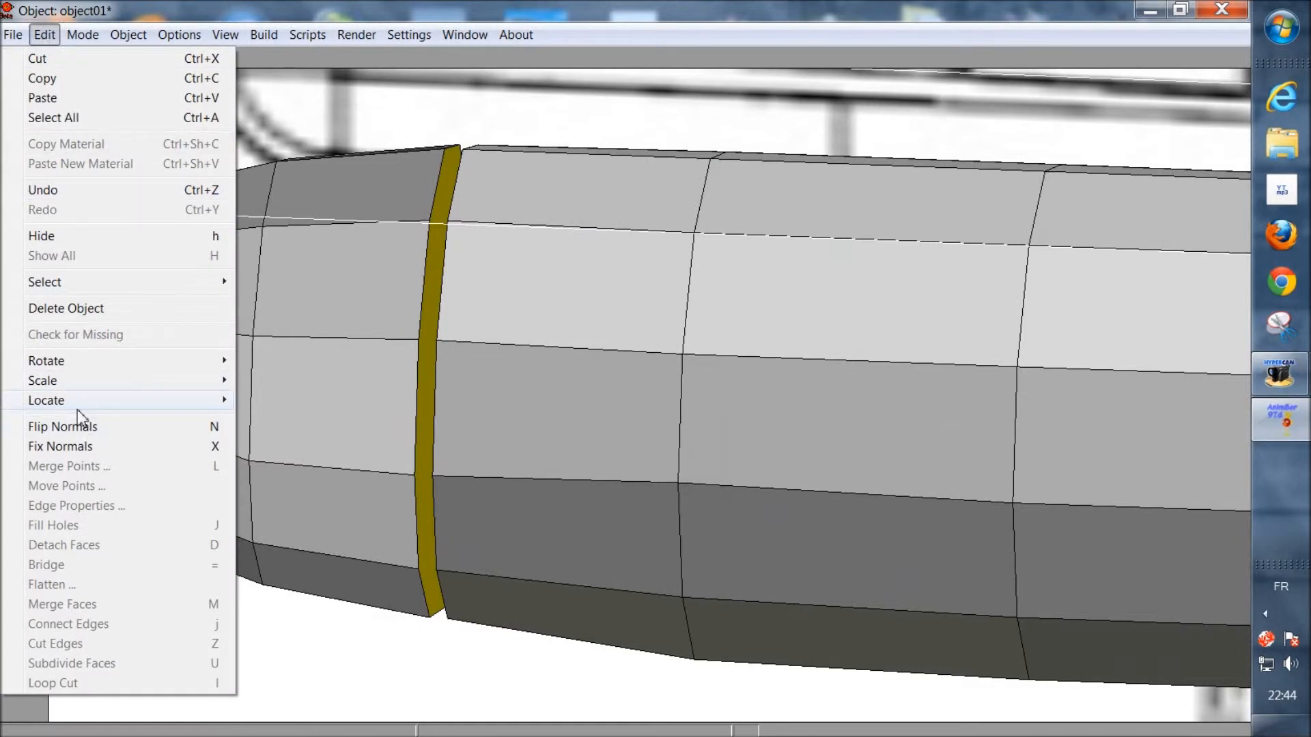
click(49, 40)
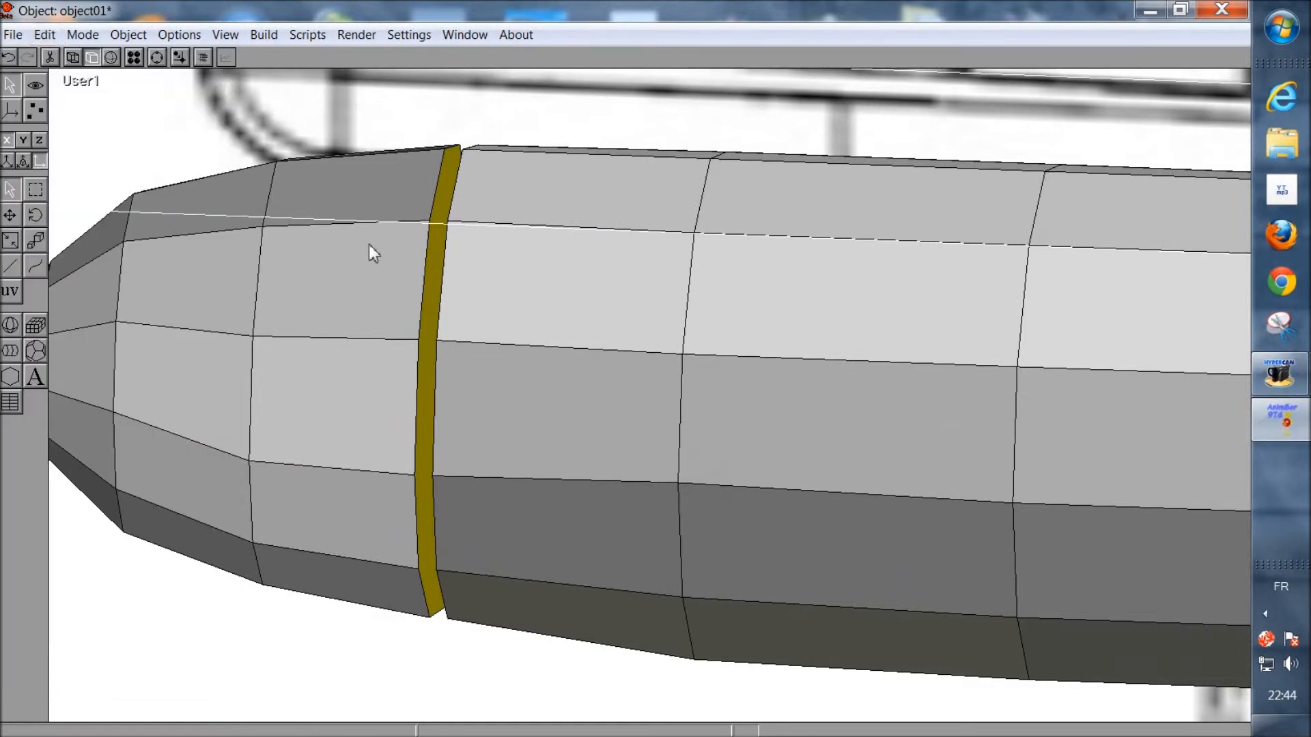
click(7, 142)
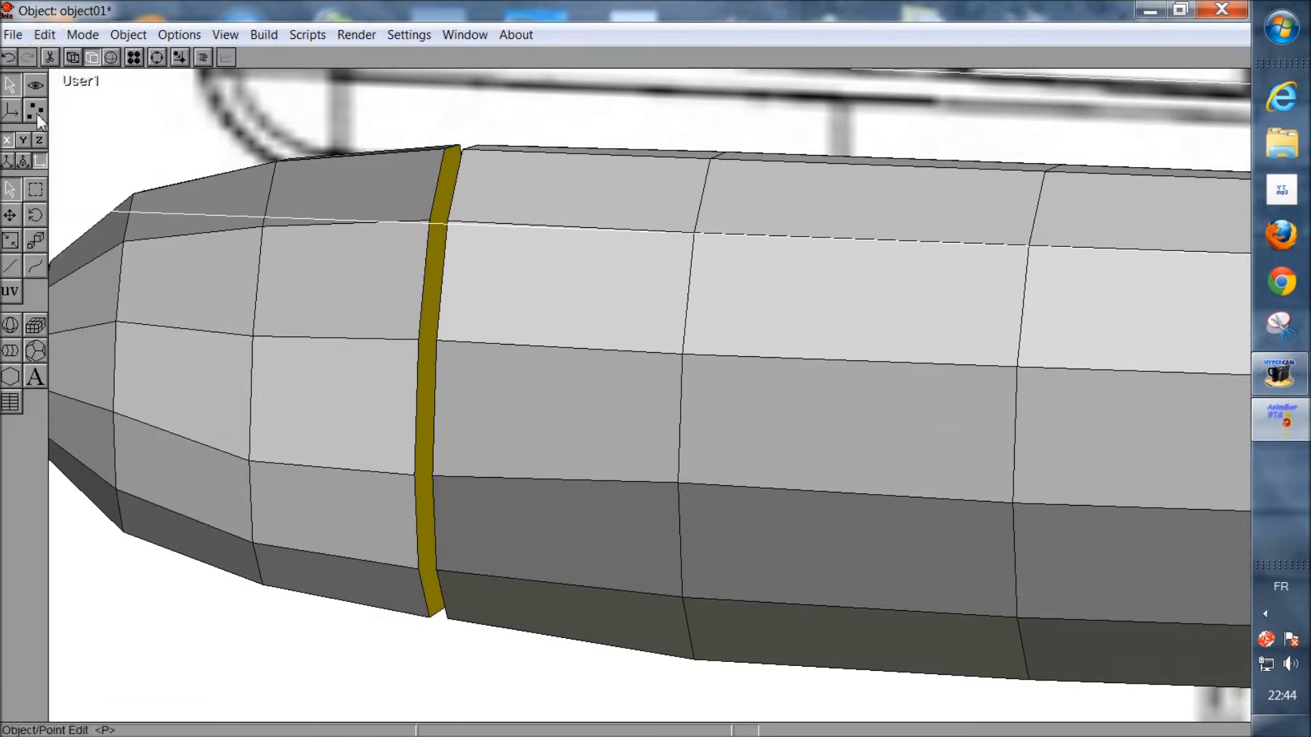
click(46, 35)
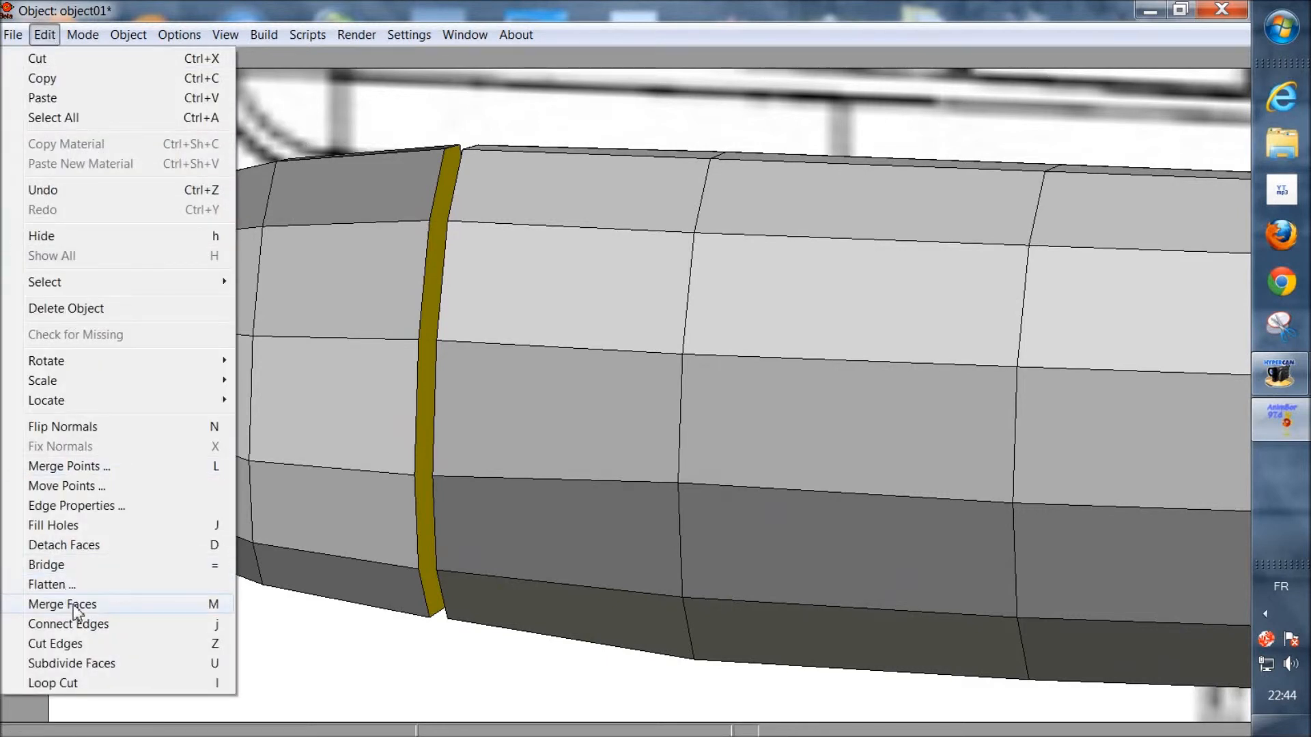
click(72, 569)
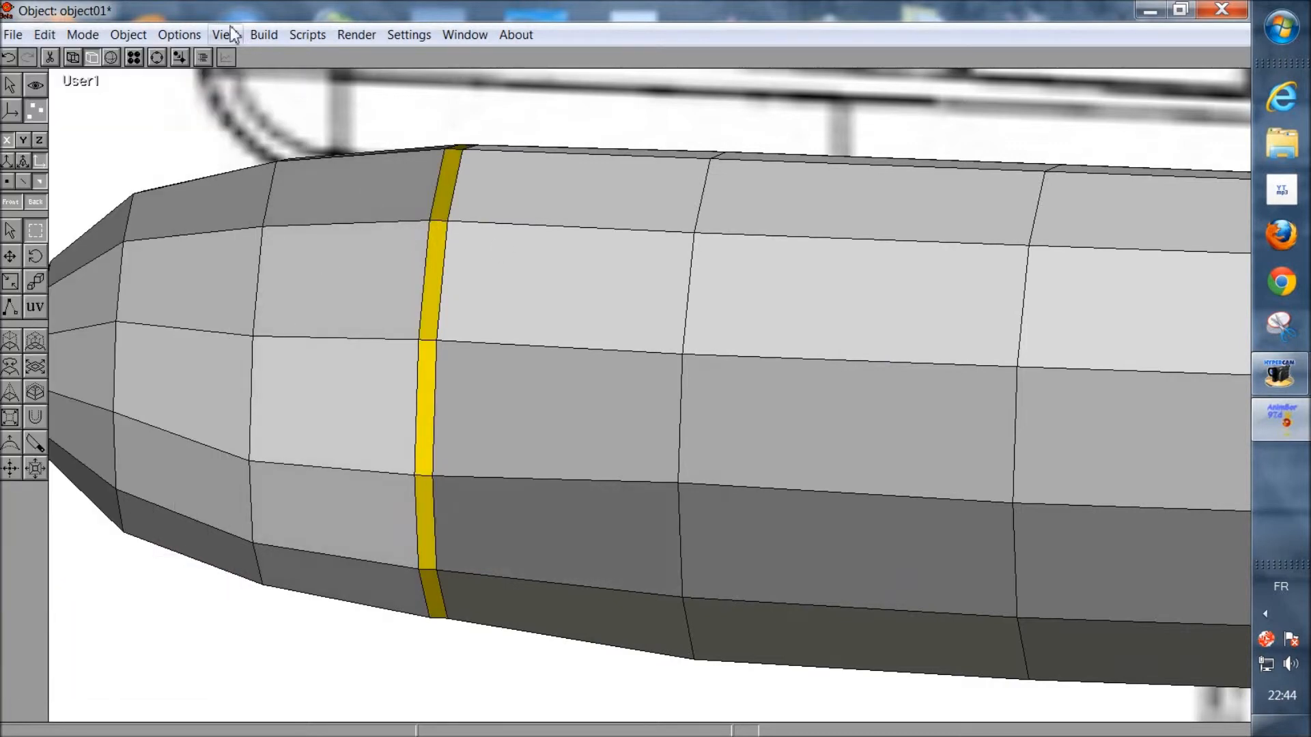
Step: Examine the bridged joint from other angles and display the model with smooth shading
mouse_move(263, 181)
right_down()
mouse_move(555, 410)
mouse_move(605, 407)
mouse_move(559, 392)
mouse_move(553, 366)
mouse_move(567, 398)
right_up()
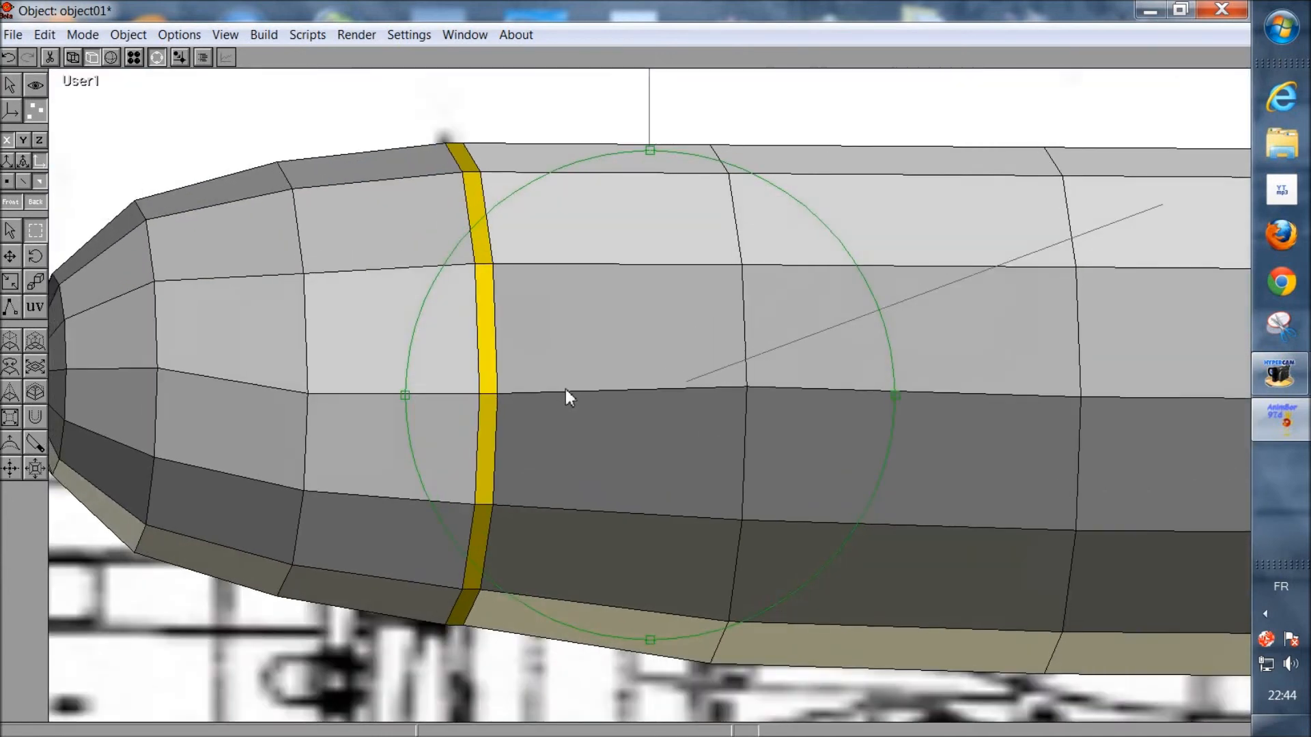
click(112, 58)
right_drag(524, 351, 561, 381)
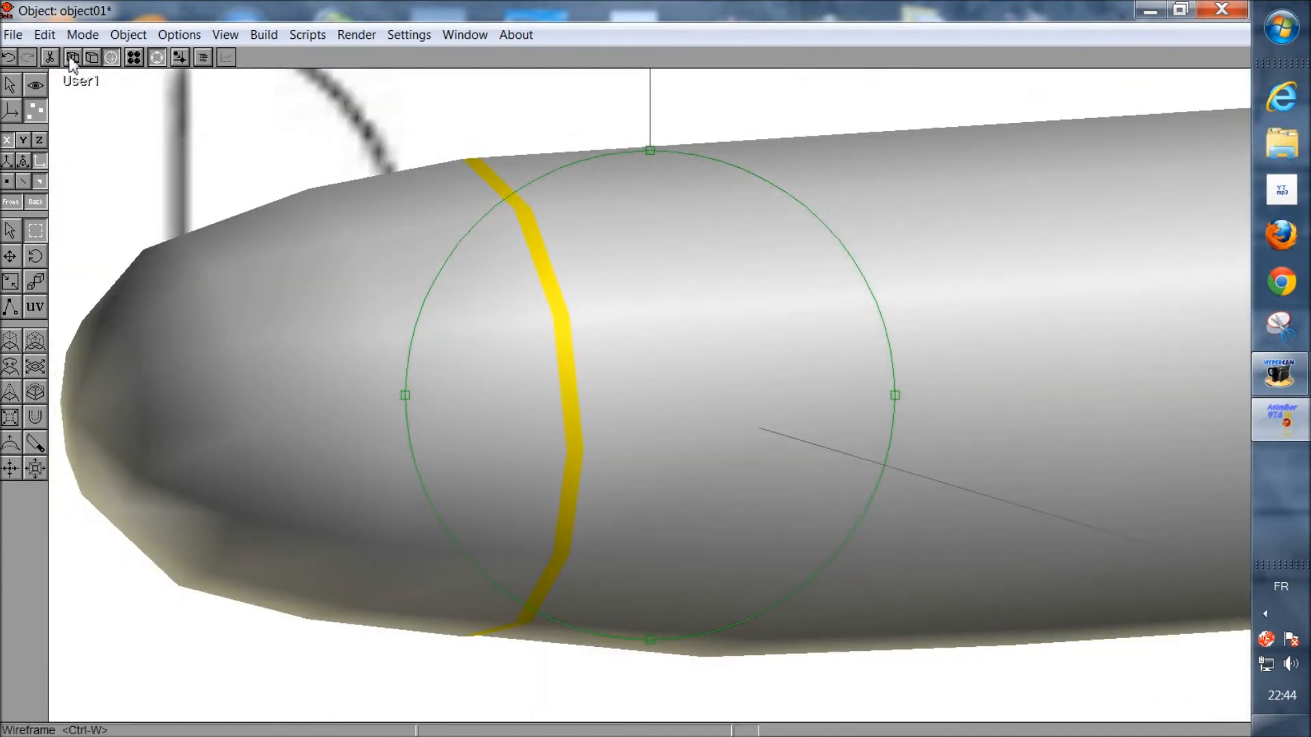
Step: Display the model in wireframe and examine the narrow bridge strip between nose and fuselage in front view and from several angles
click(72, 58)
mouse_move(503, 331)
right_down()
mouse_move(542, 354)
mouse_move(505, 362)
right_up()
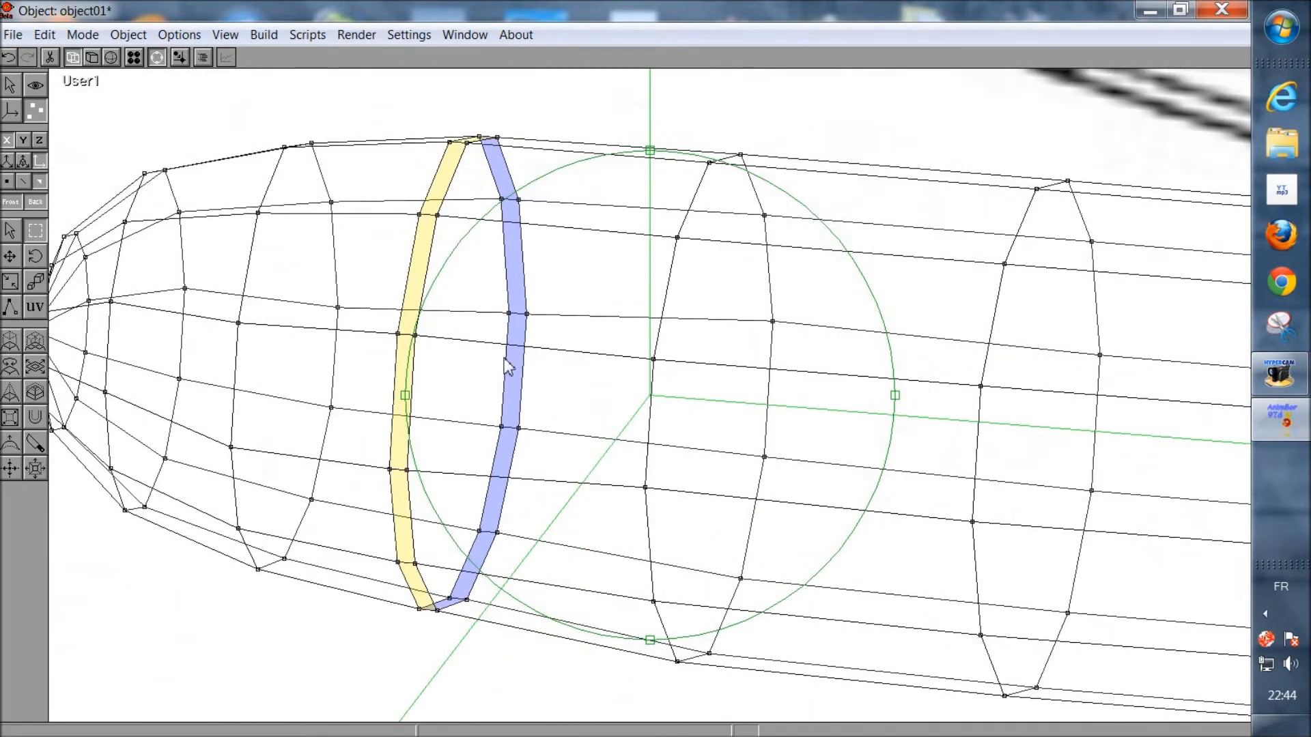
click(225, 35)
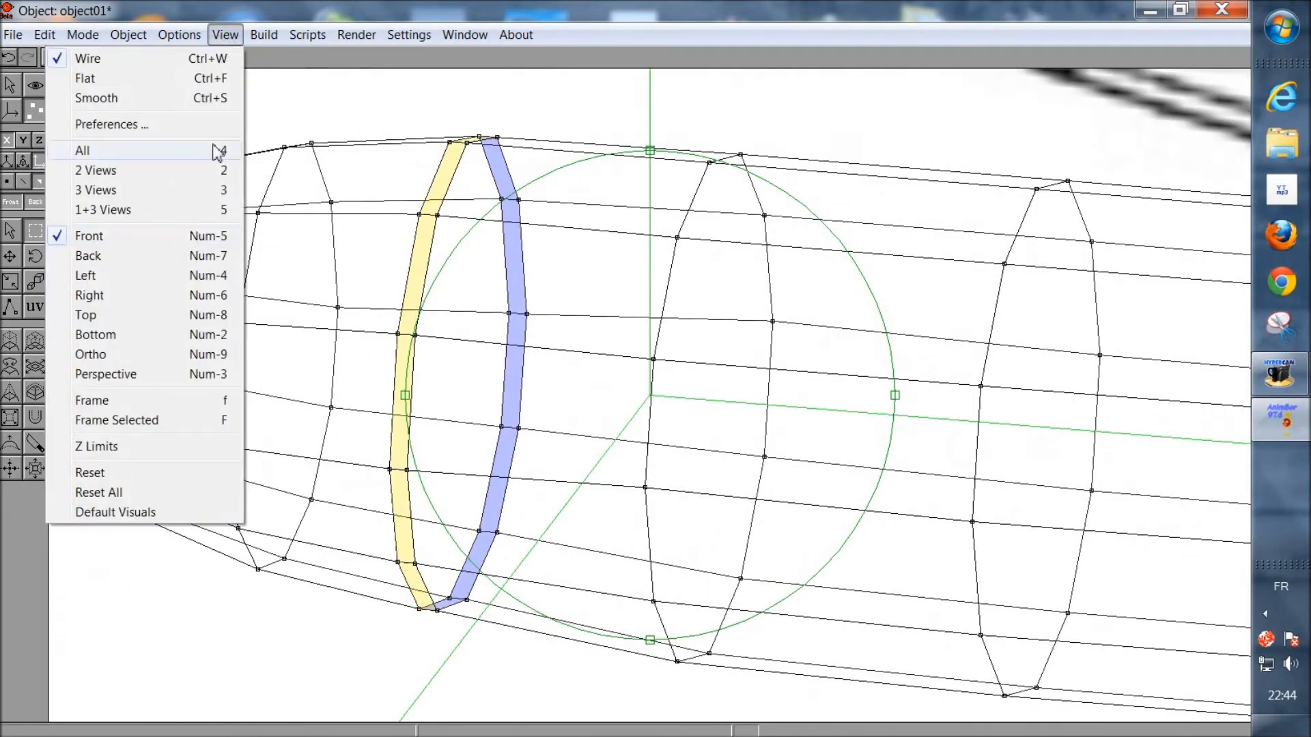
click(121, 244)
click(36, 231)
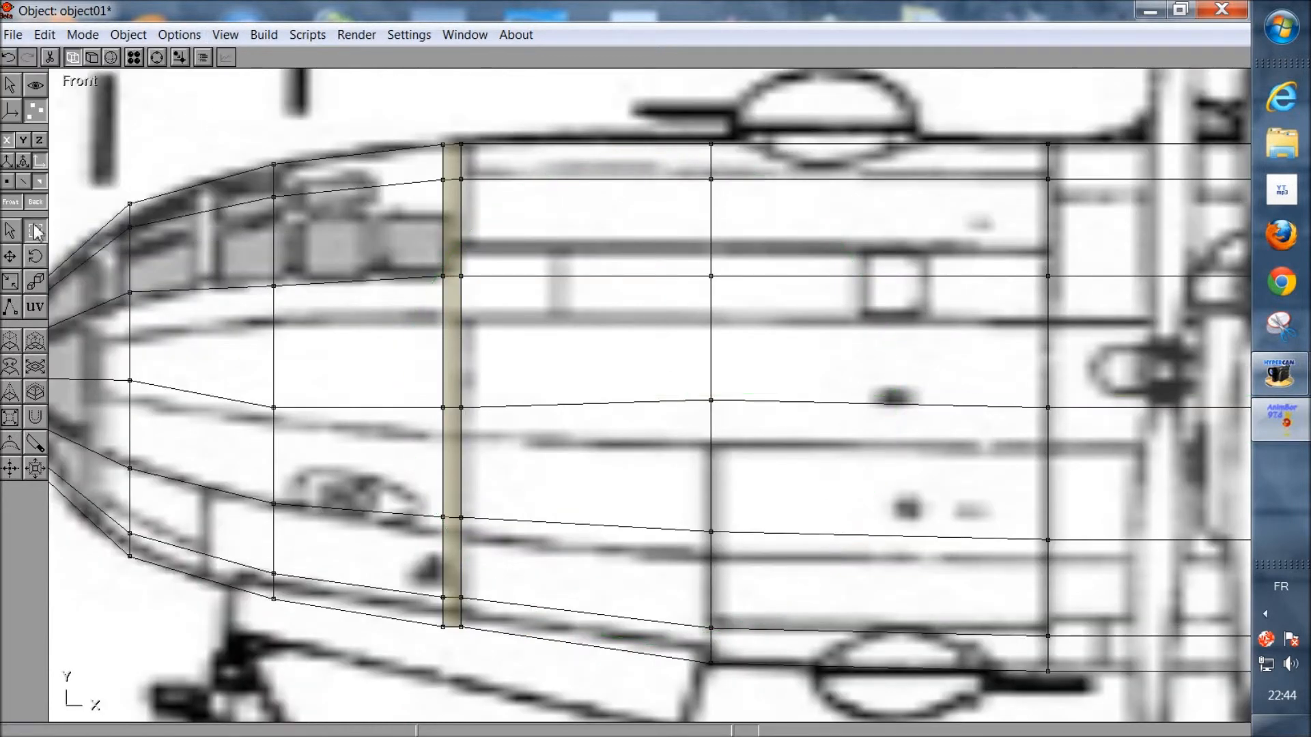
mouse_move(387, 110)
mouse_down()
mouse_move(459, 264)
mouse_move(565, 694)
mouse_up()
click(157, 58)
drag(522, 380, 574, 386)
drag(736, 396, 591, 442)
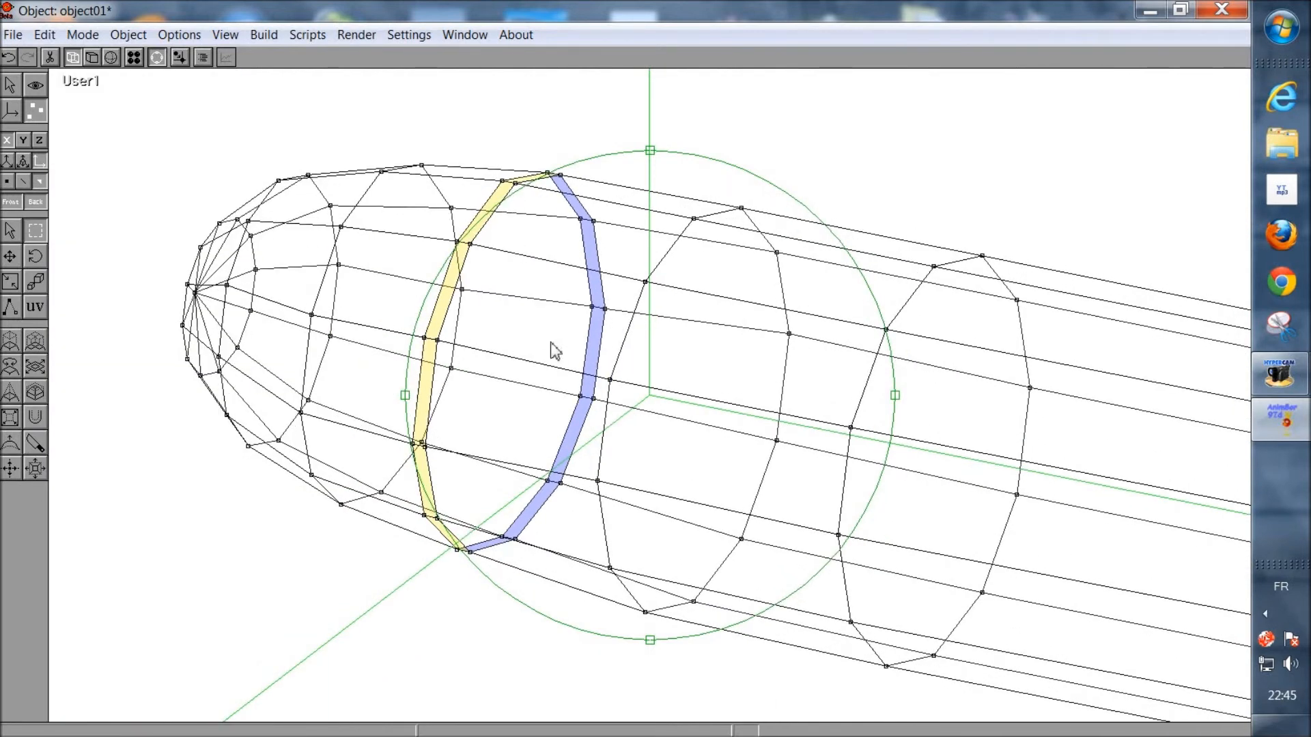
drag(561, 361, 540, 325)
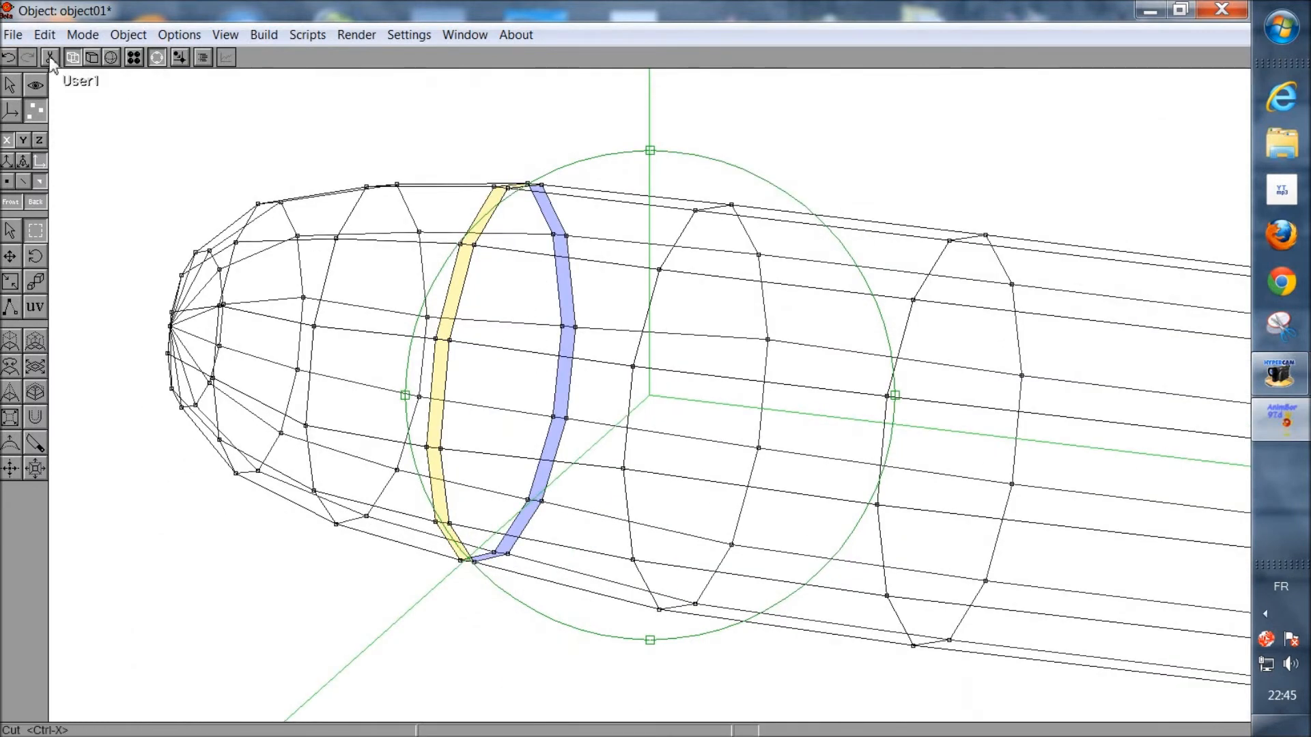
drag(625, 405, 543, 456)
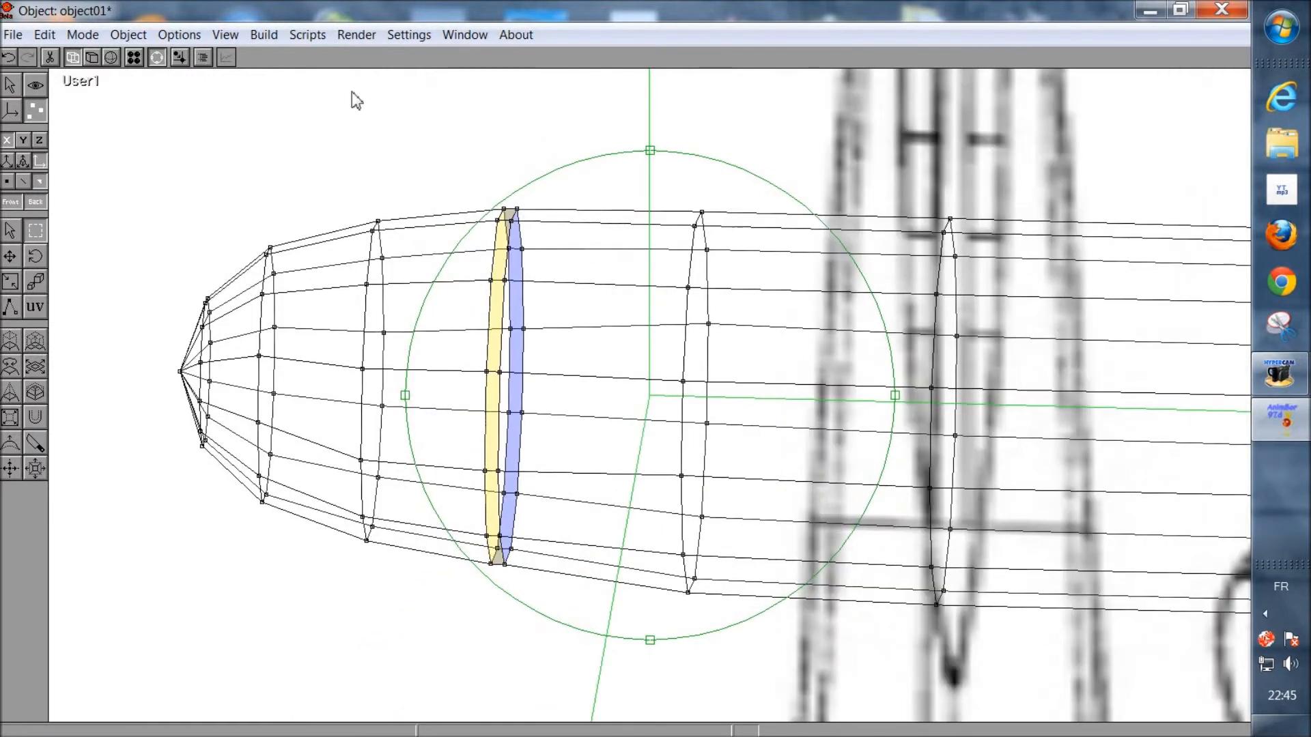
Step: In front view, select all nose points and move them along X until the rear ring meets the fuselage's front ring
click(224, 35)
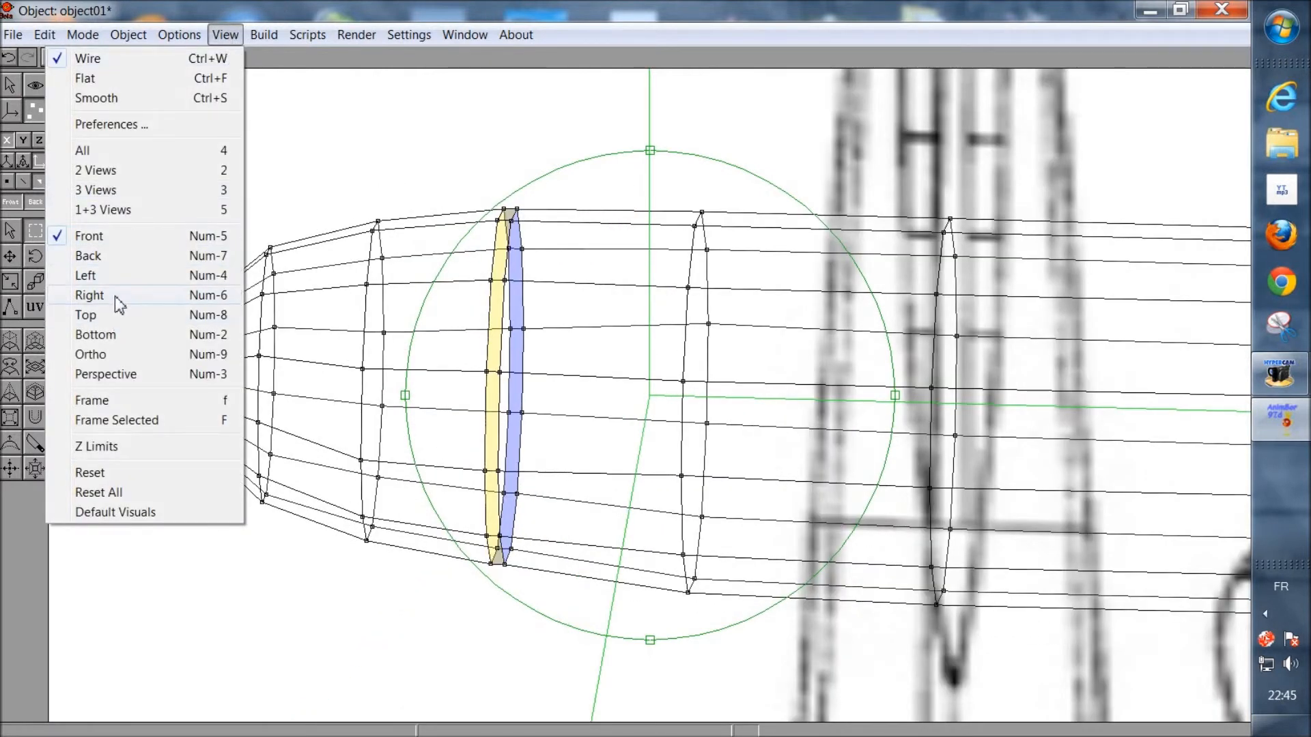
click(113, 236)
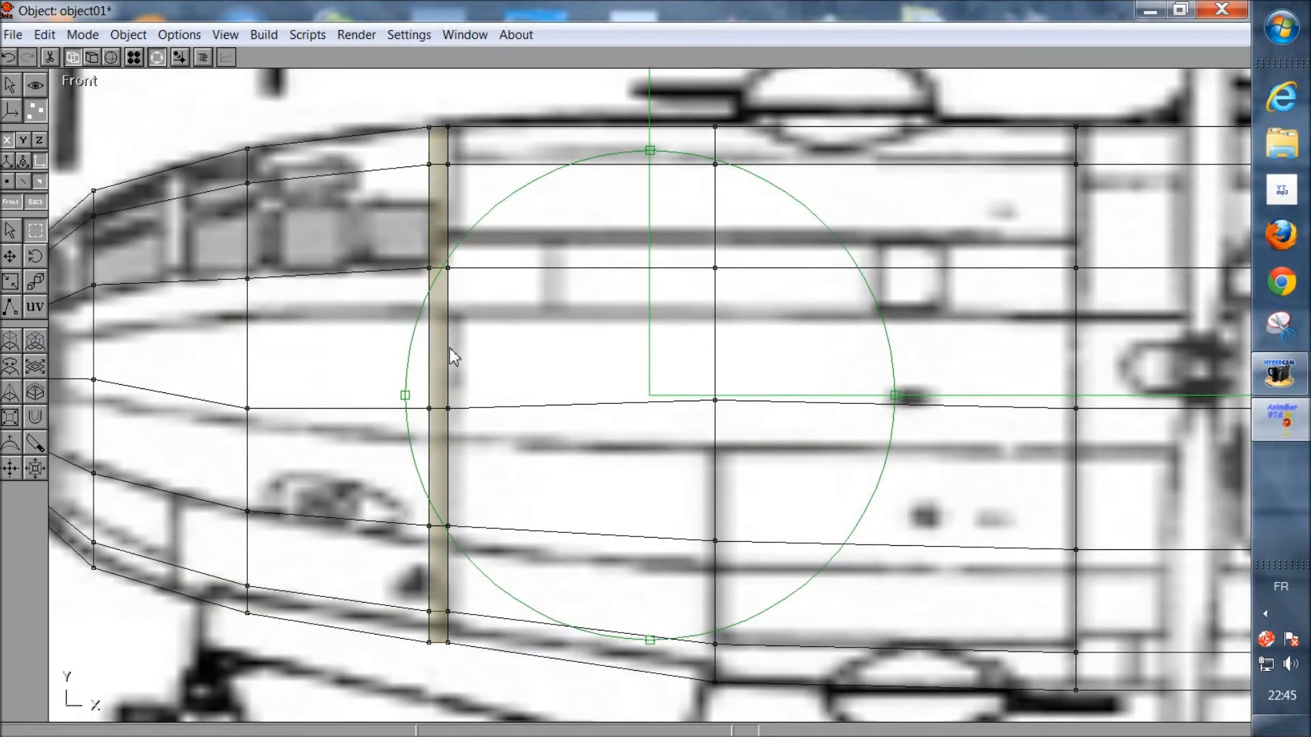
middle_drag(449, 347, 559, 229)
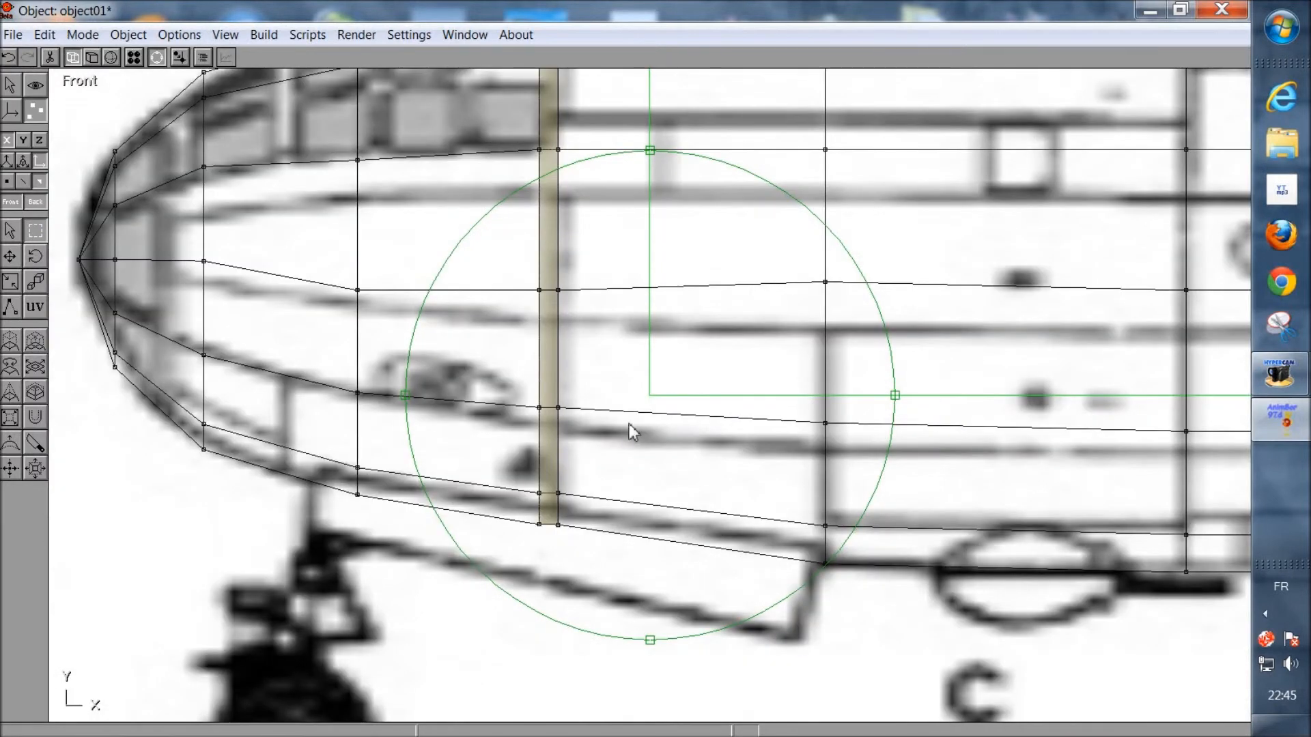
scroll(629, 424, up, 2)
middle_drag(590, 357, 593, 478)
scroll(629, 426, down, 4)
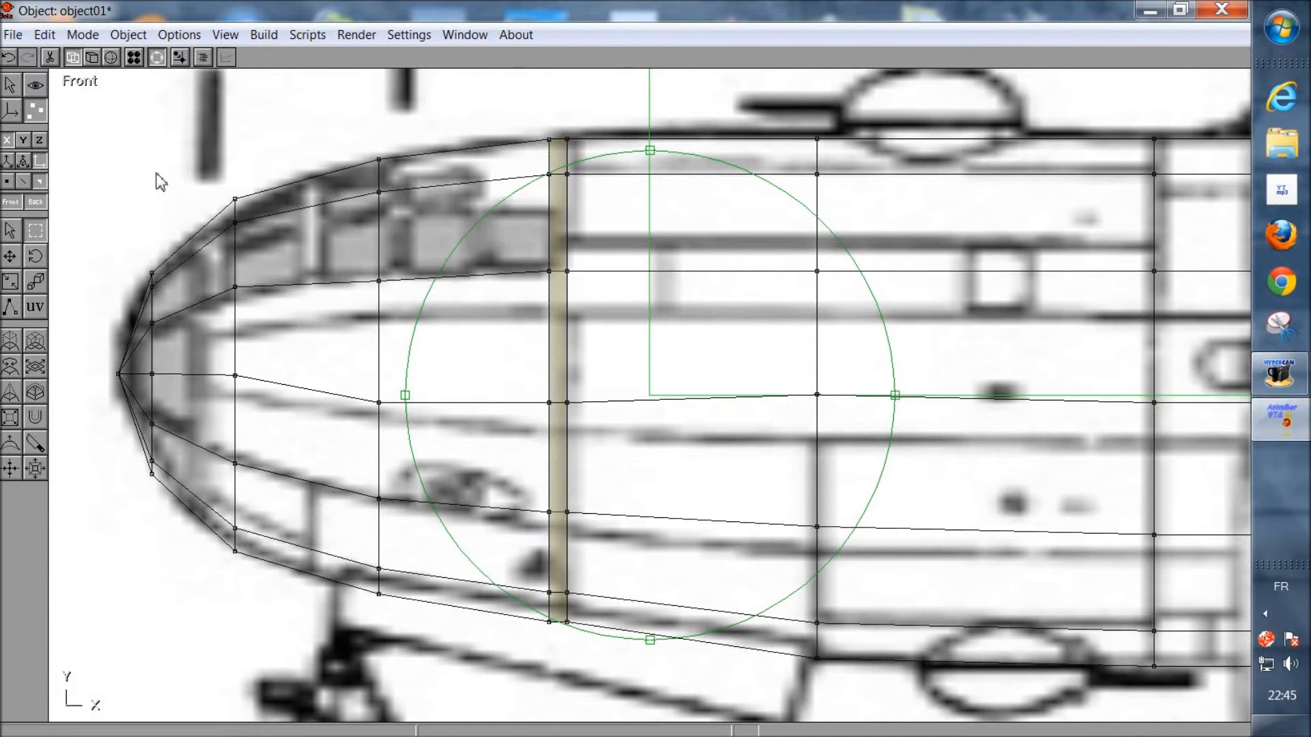
click(157, 58)
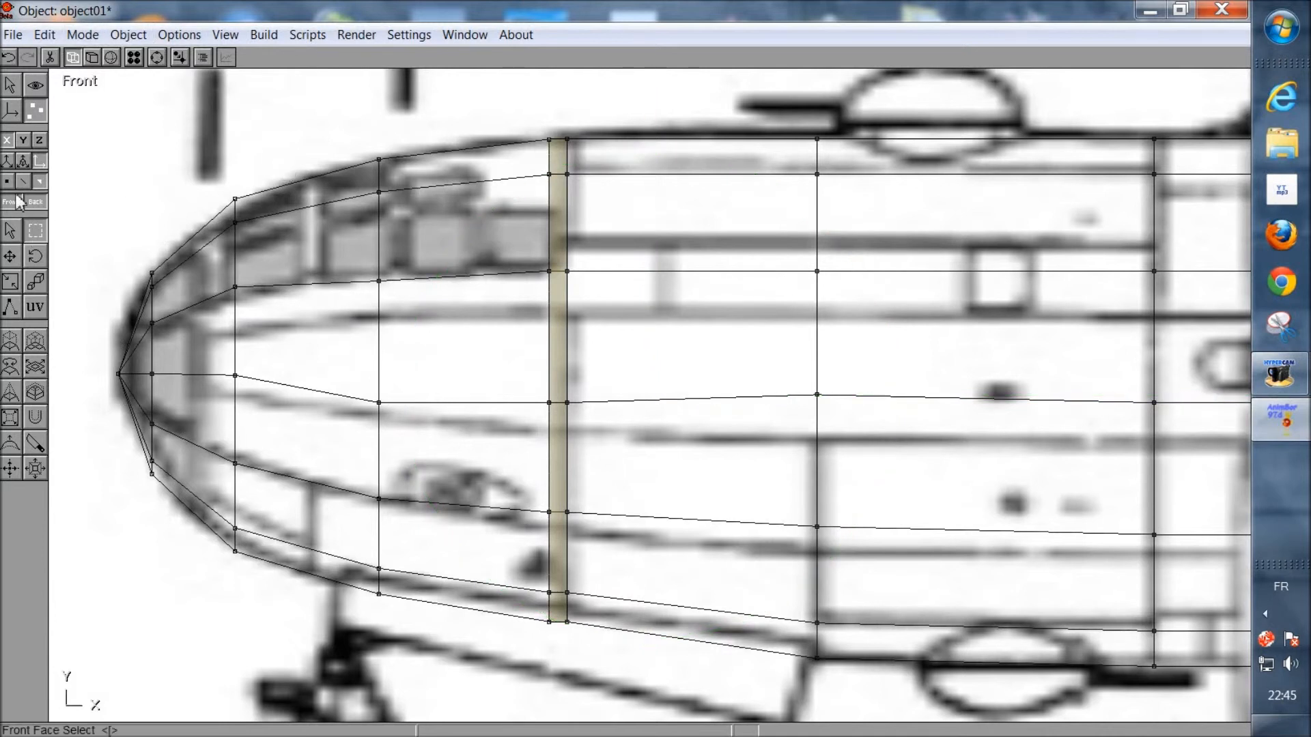
drag(93, 94, 558, 678)
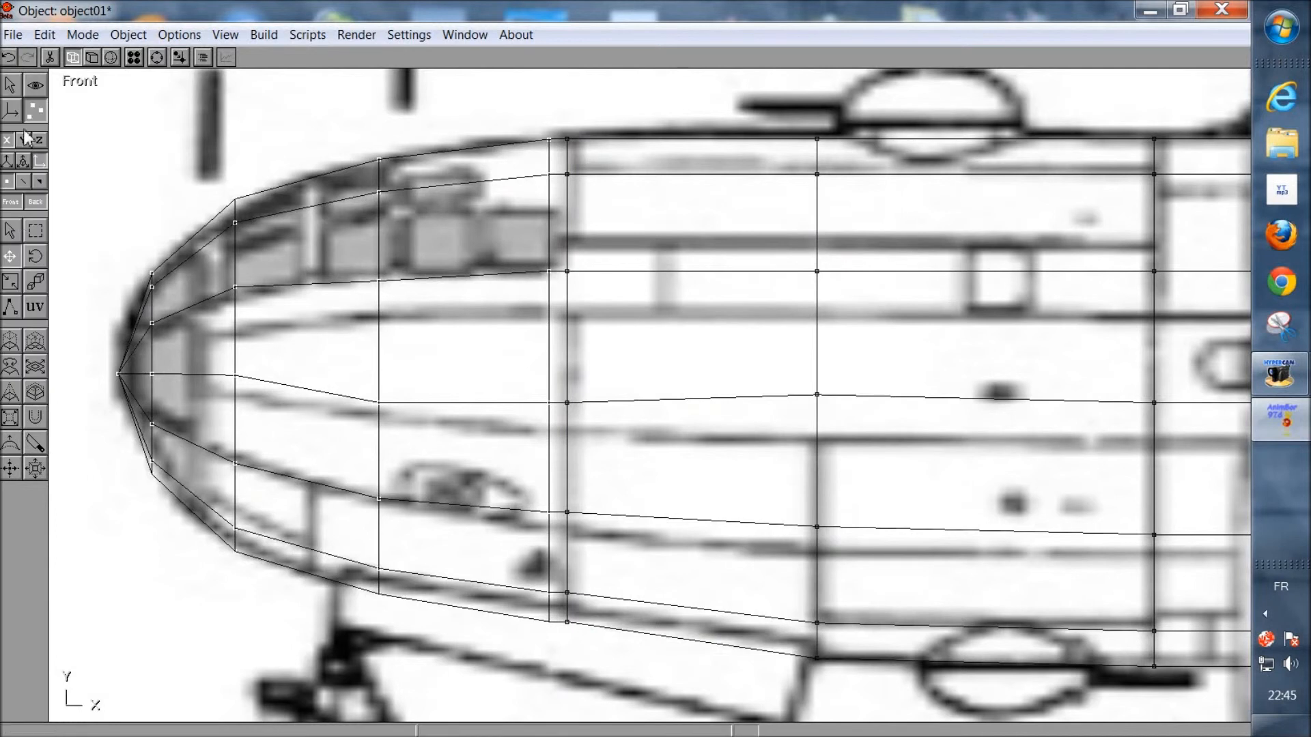
drag(147, 157, 167, 157)
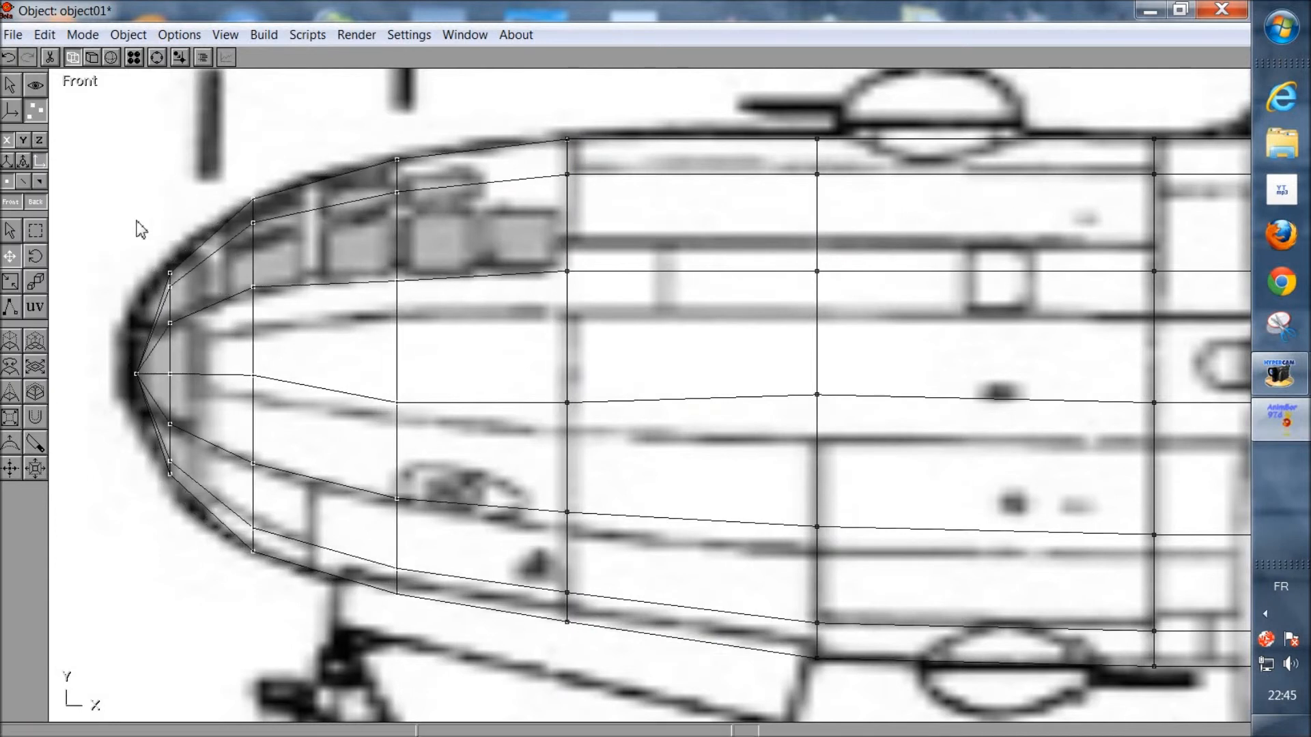
Step: Select the overlapping points at the nose-fuselage seam and merge them with a maximum merge distance of 0.500
click(36, 230)
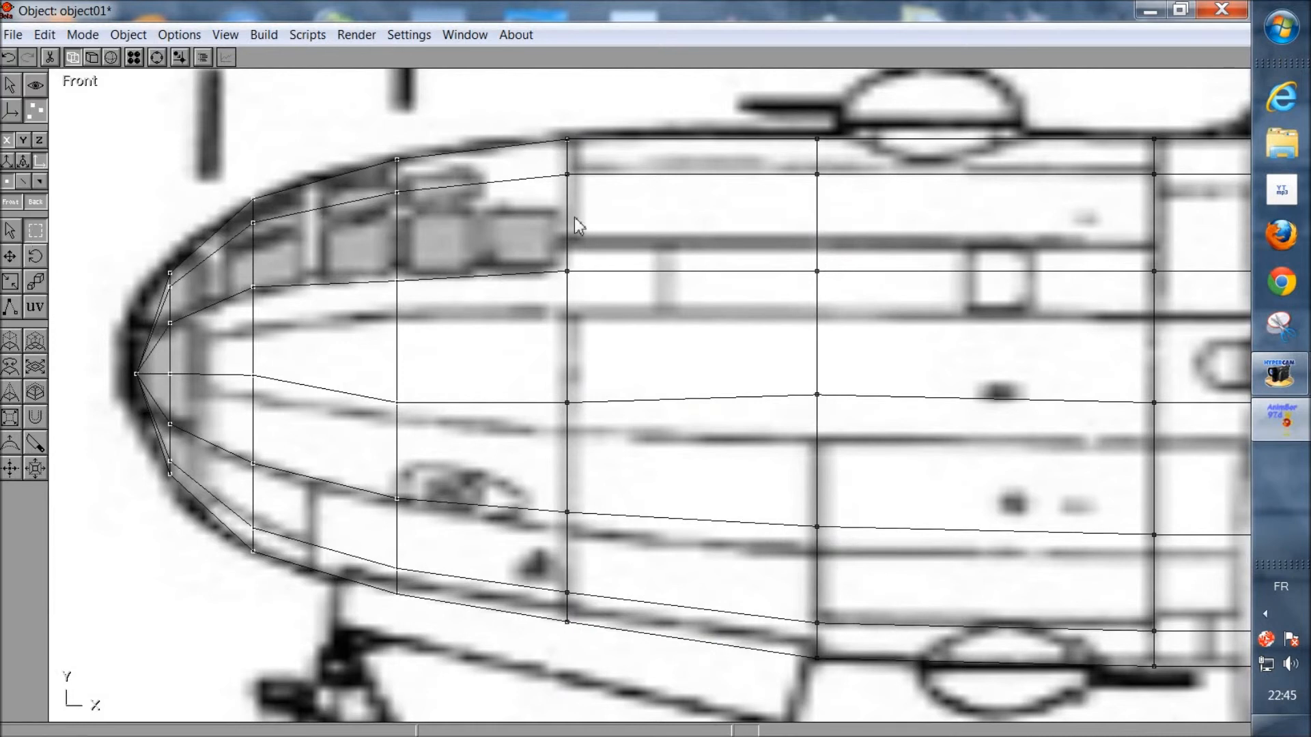
drag(545, 116, 637, 667)
drag(543, 123, 629, 669)
click(45, 35)
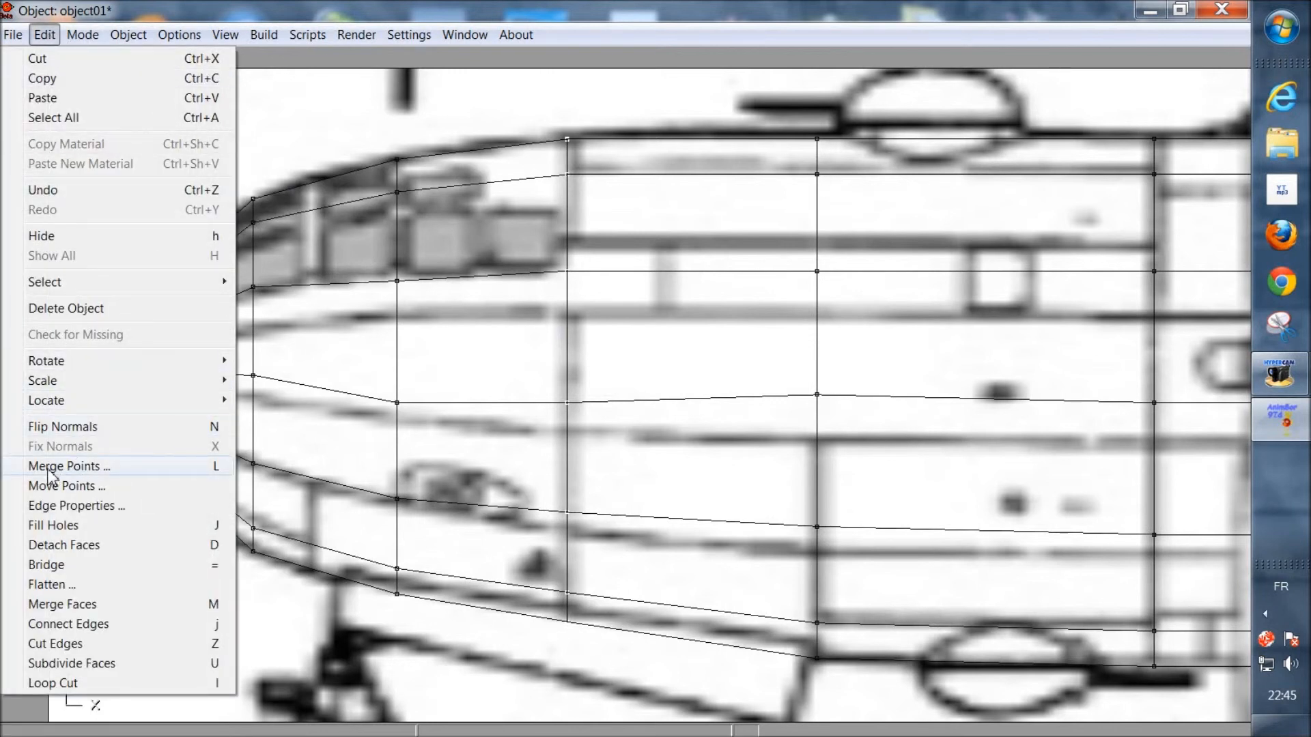
click(201, 470)
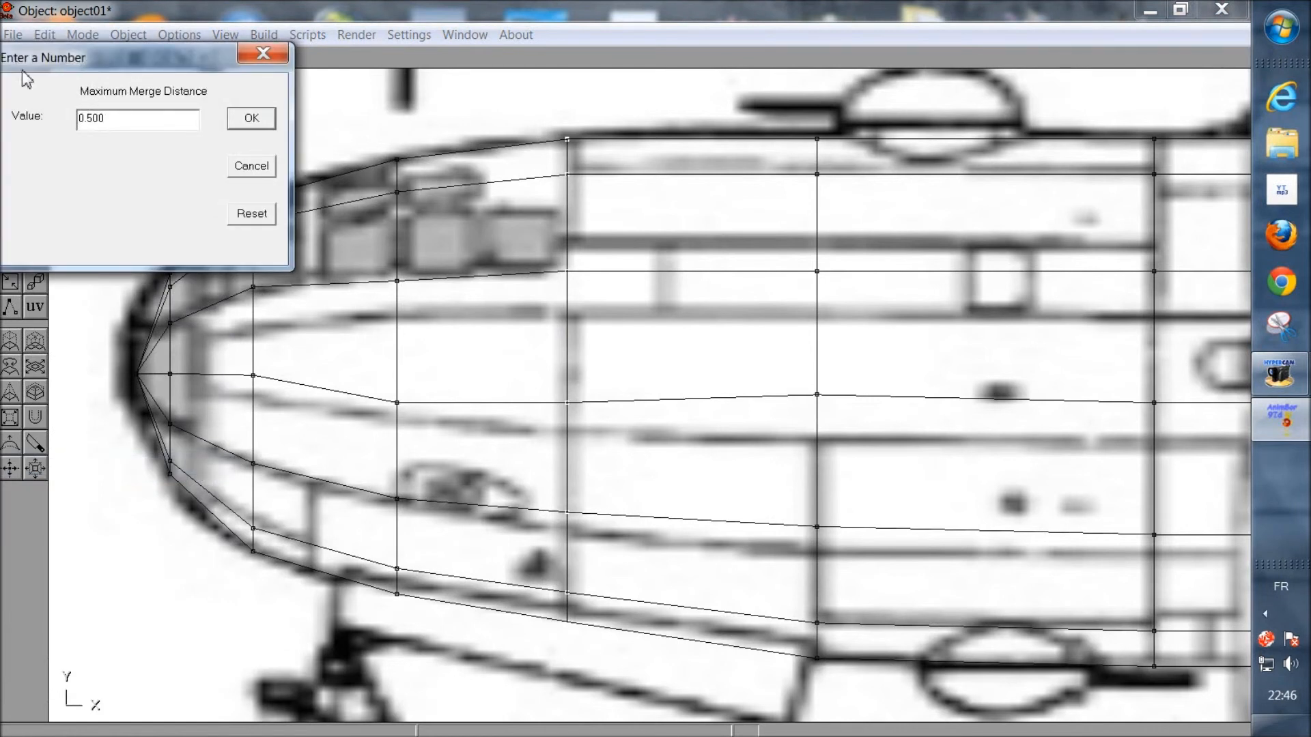
drag(120, 60, 162, 54)
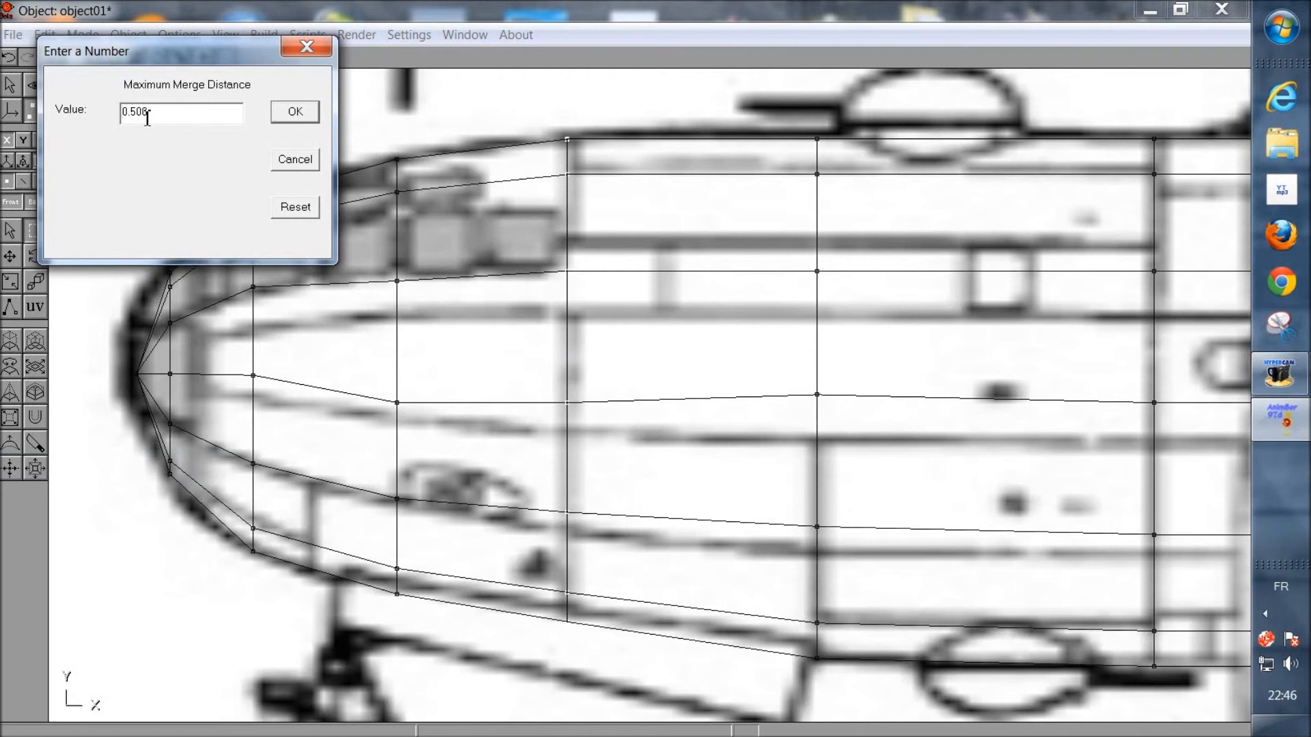
click(294, 112)
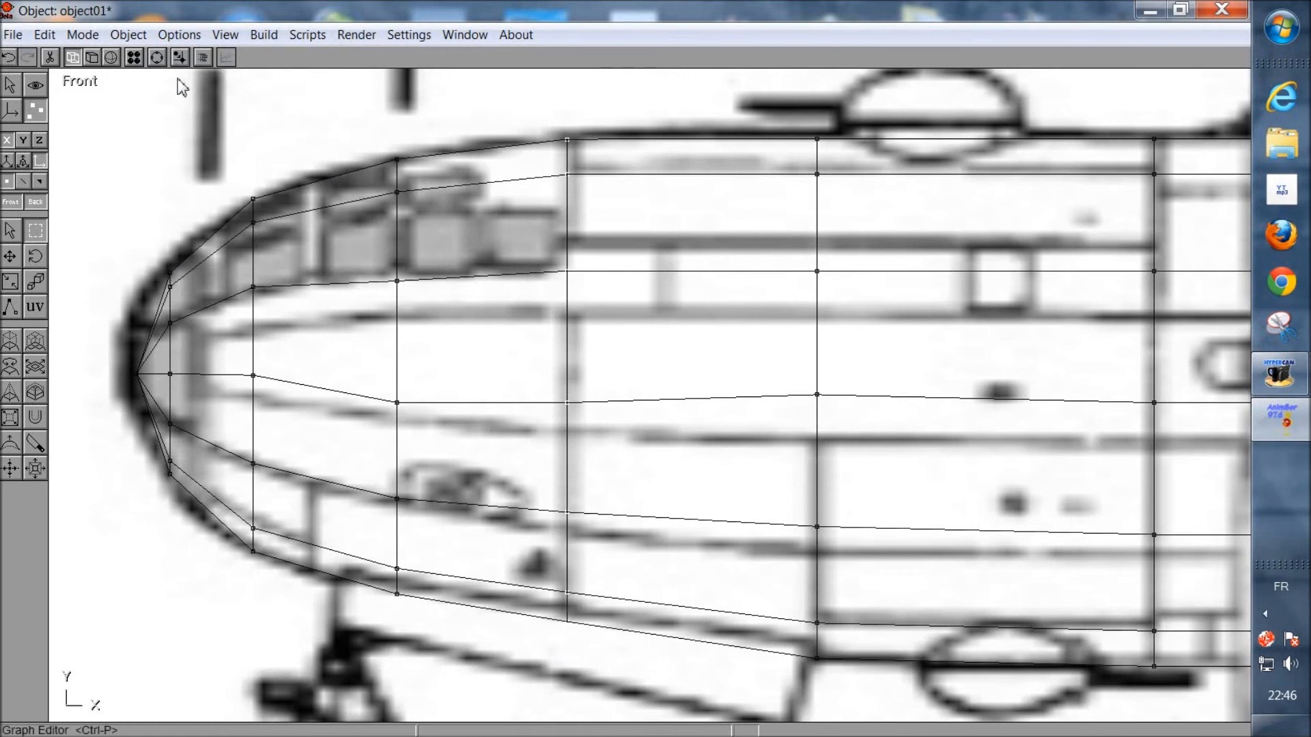
Step: Examine the merged nose-fuselage seam from an angle in wireframe and with smooth shading
mouse_move(516, 341)
mouse_down()
mouse_move(534, 357)
mouse_move(507, 359)
mouse_move(493, 336)
mouse_move(523, 360)
mouse_up()
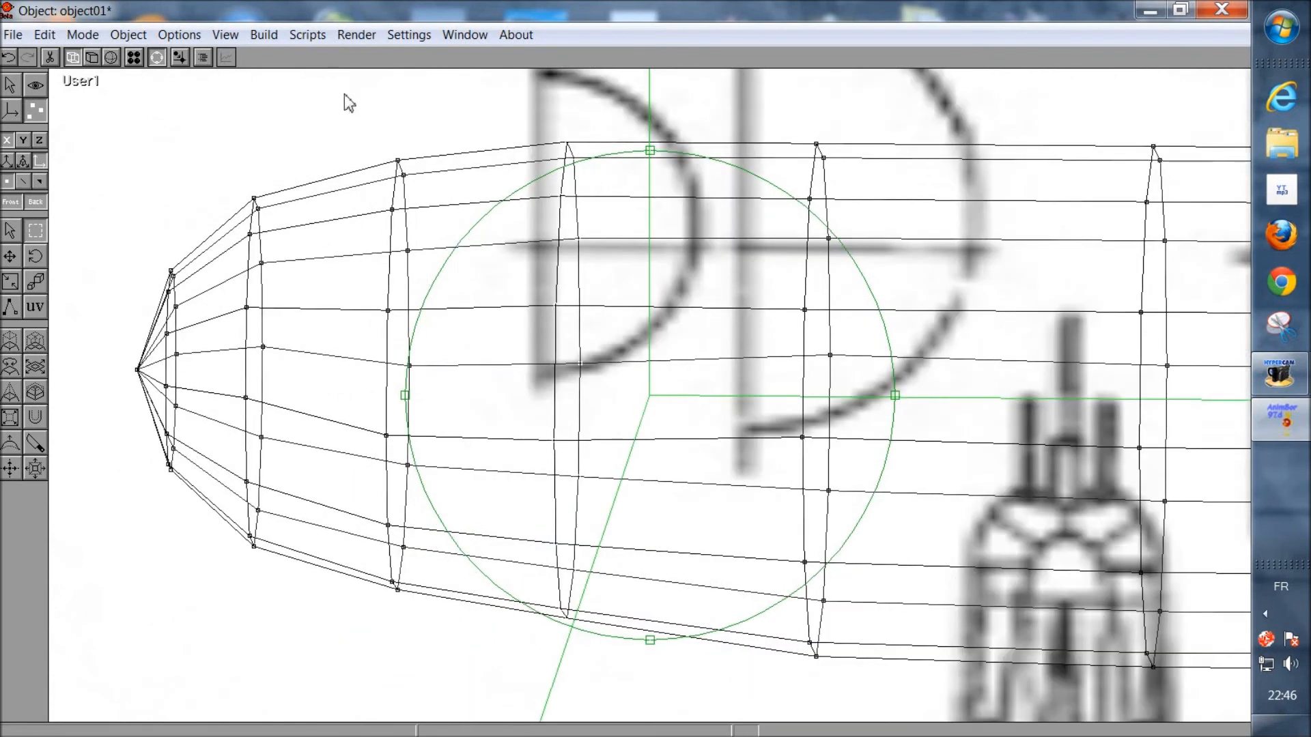
click(111, 58)
mouse_move(656, 321)
mouse_down()
mouse_move(687, 334)
mouse_move(611, 355)
mouse_move(582, 309)
mouse_move(631, 333)
mouse_move(606, 343)
mouse_move(701, 358)
mouse_move(550, 373)
mouse_move(578, 448)
mouse_move(610, 451)
mouse_move(565, 448)
mouse_move(574, 471)
mouse_move(638, 477)
mouse_move(608, 477)
mouse_up()
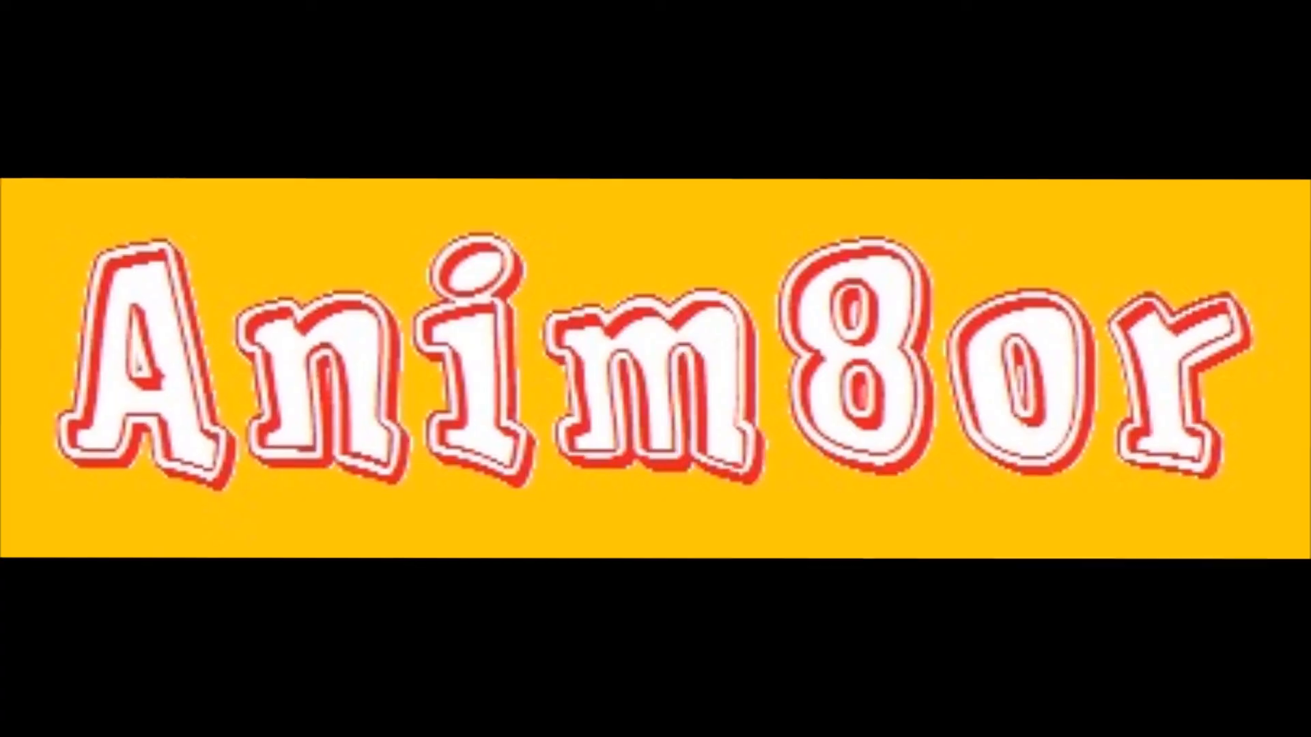